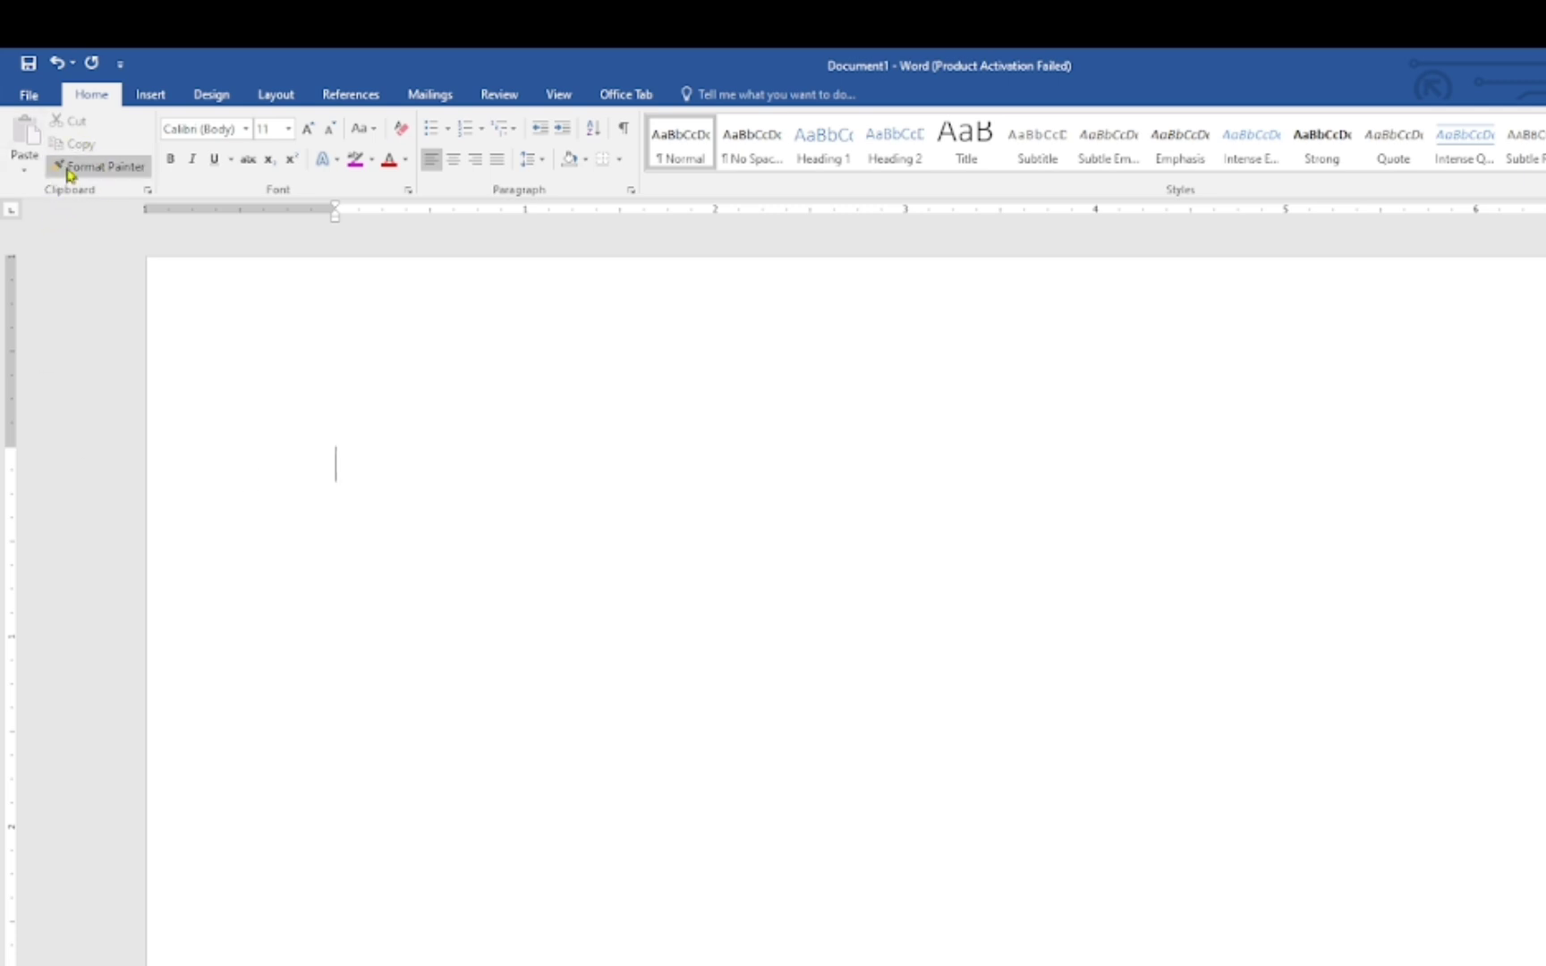
{"action": "left_click", "coordinate": [24, 170]}
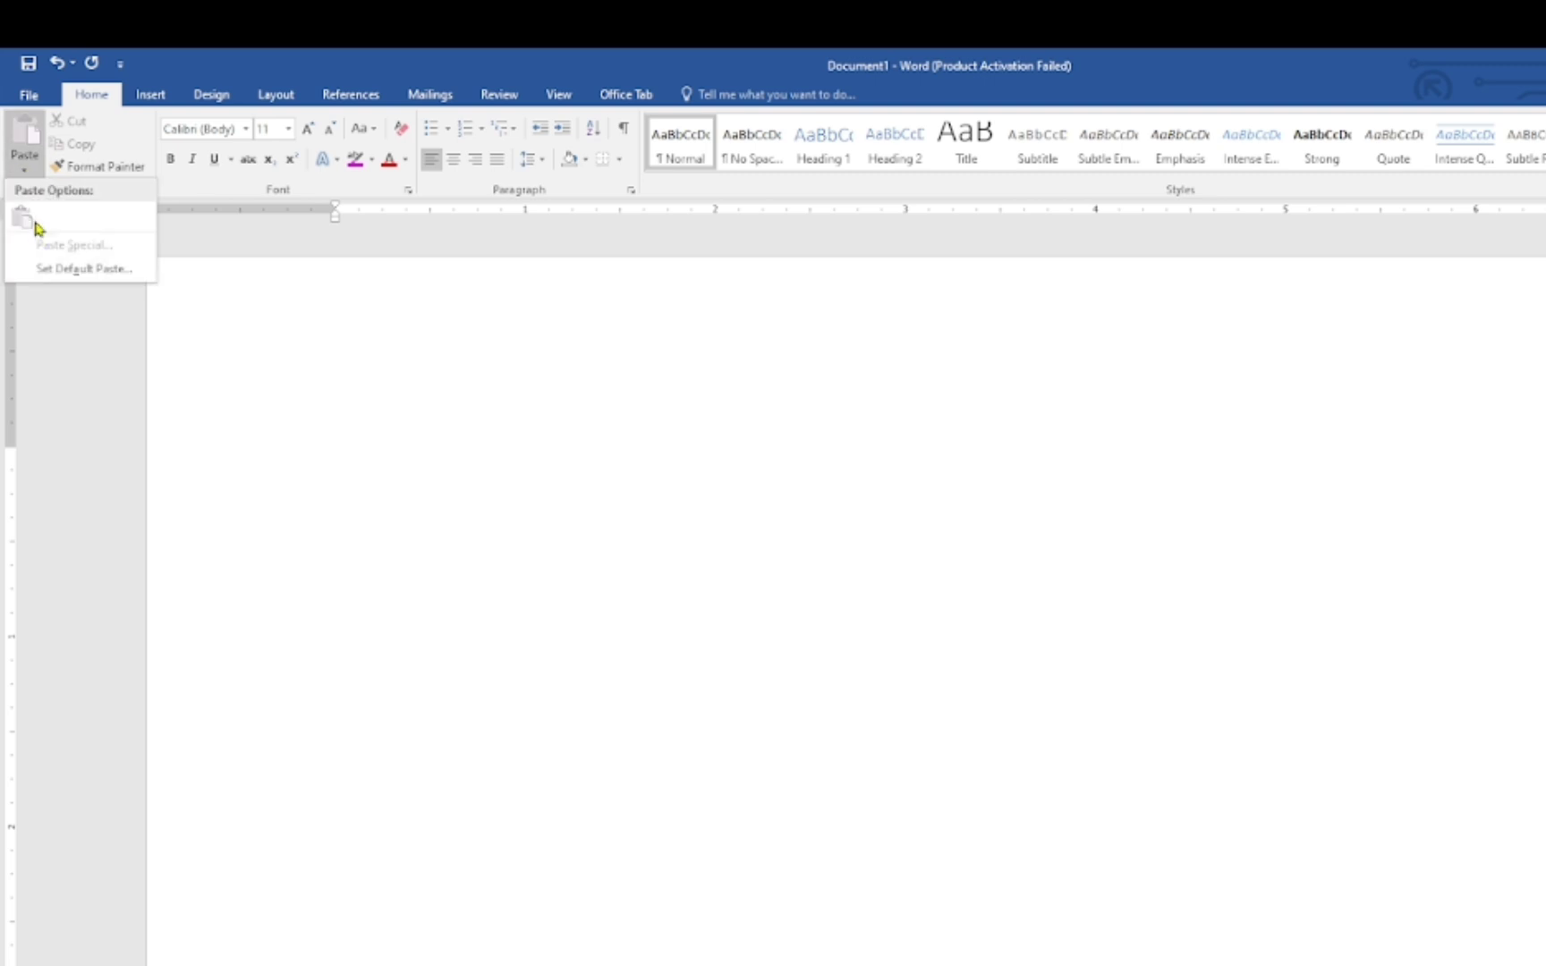
{"action": "left_click", "coordinate": [237, 359]}
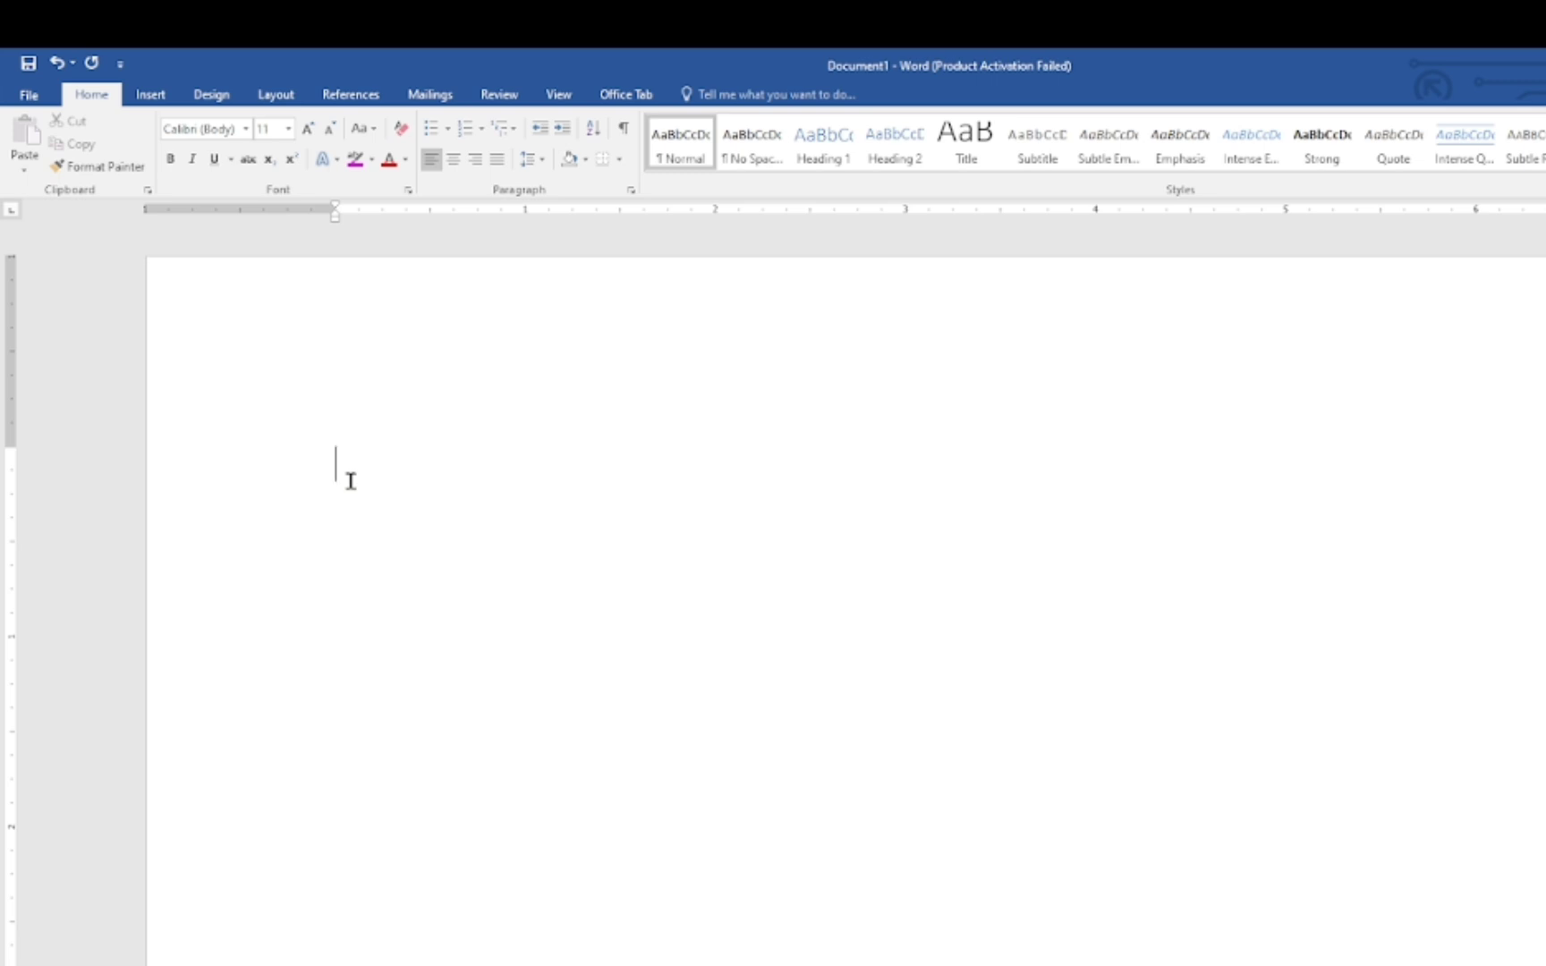
Write the title line "Today we will learn about Font Groups" at the start of the blank document.
{"action": "type", "text": "oday we will lk"}
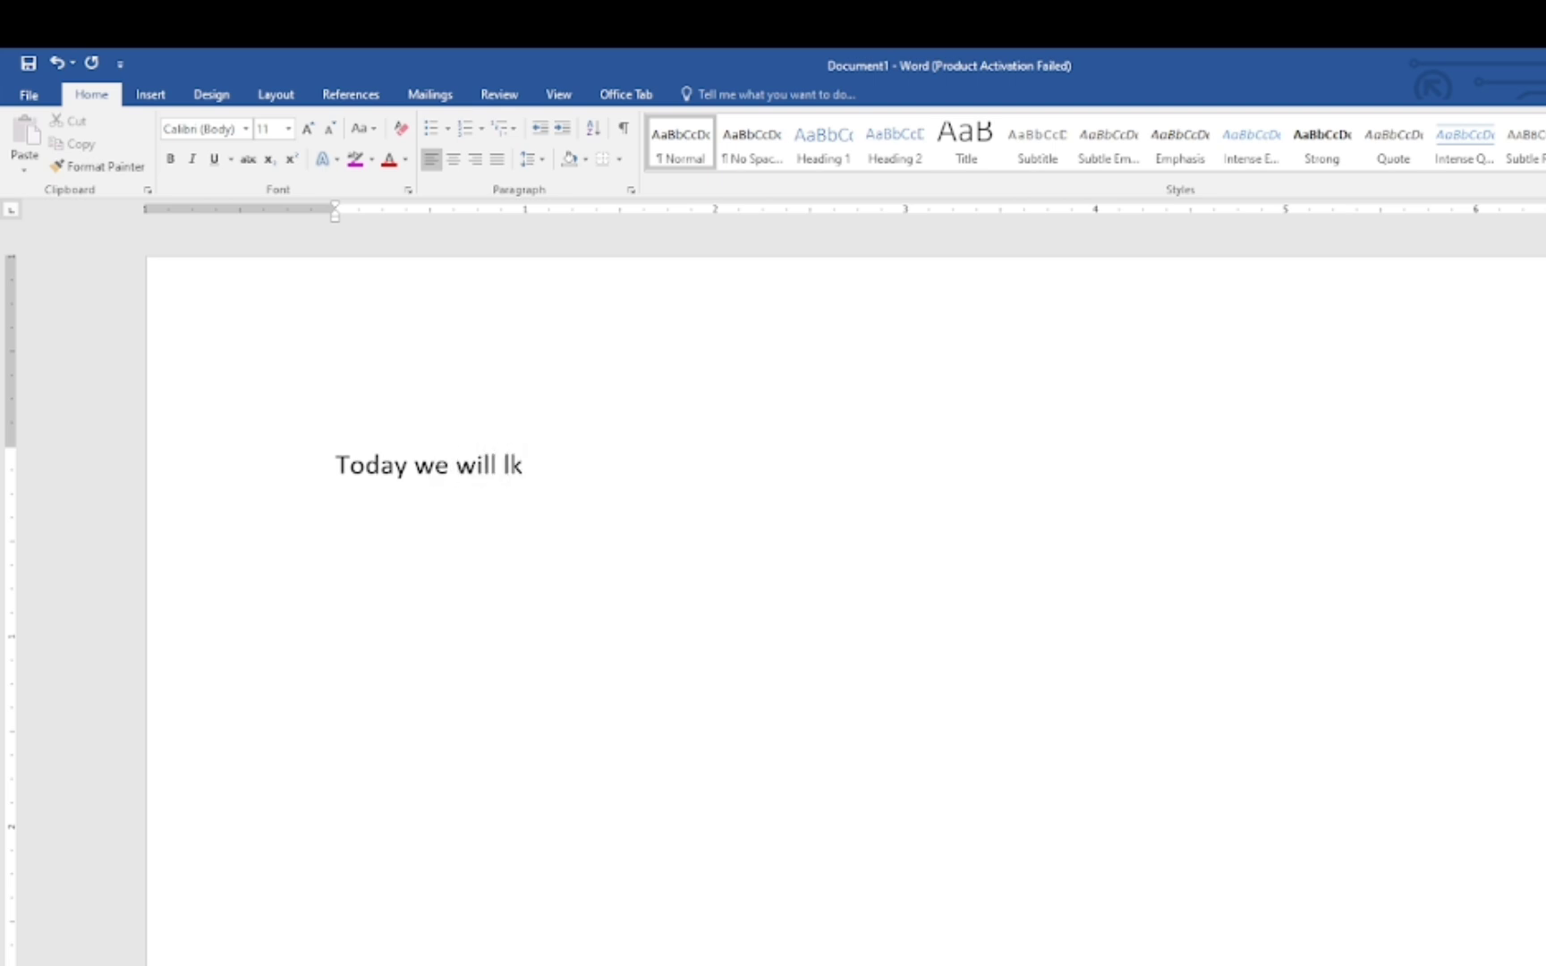
{"action": "key", "text": "BackSpace"}
{"action": "type", "text": "a"}
{"action": "key", "text": "BackSpace"}
{"action": "type", "text": "earn about"}
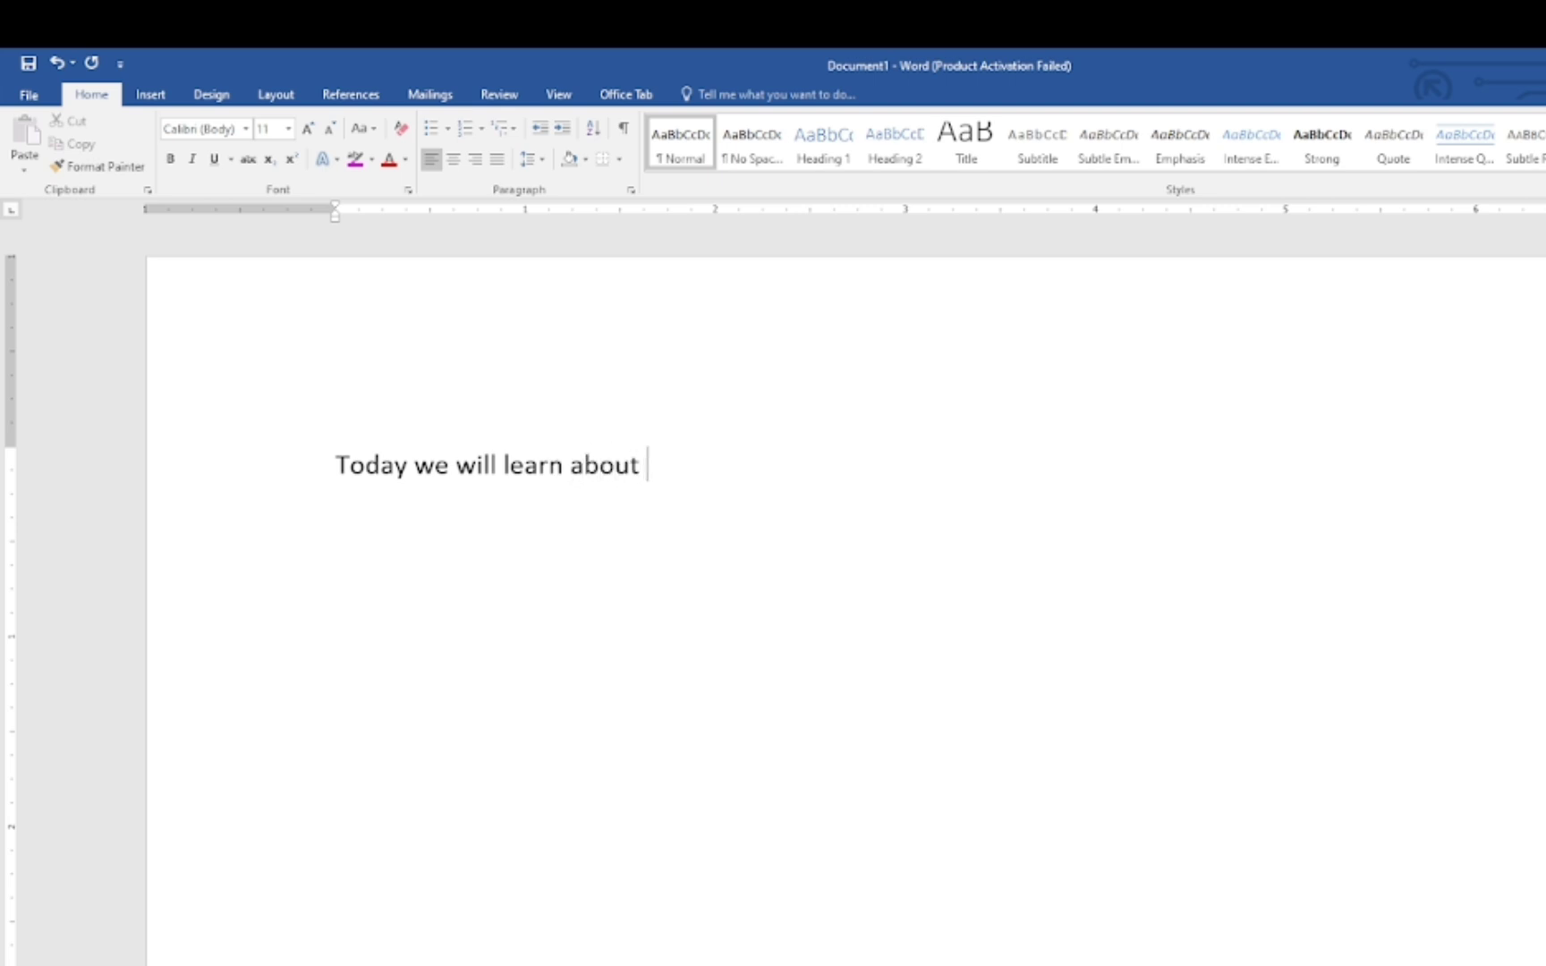
{"action": "type", "text": " Font Grou"}
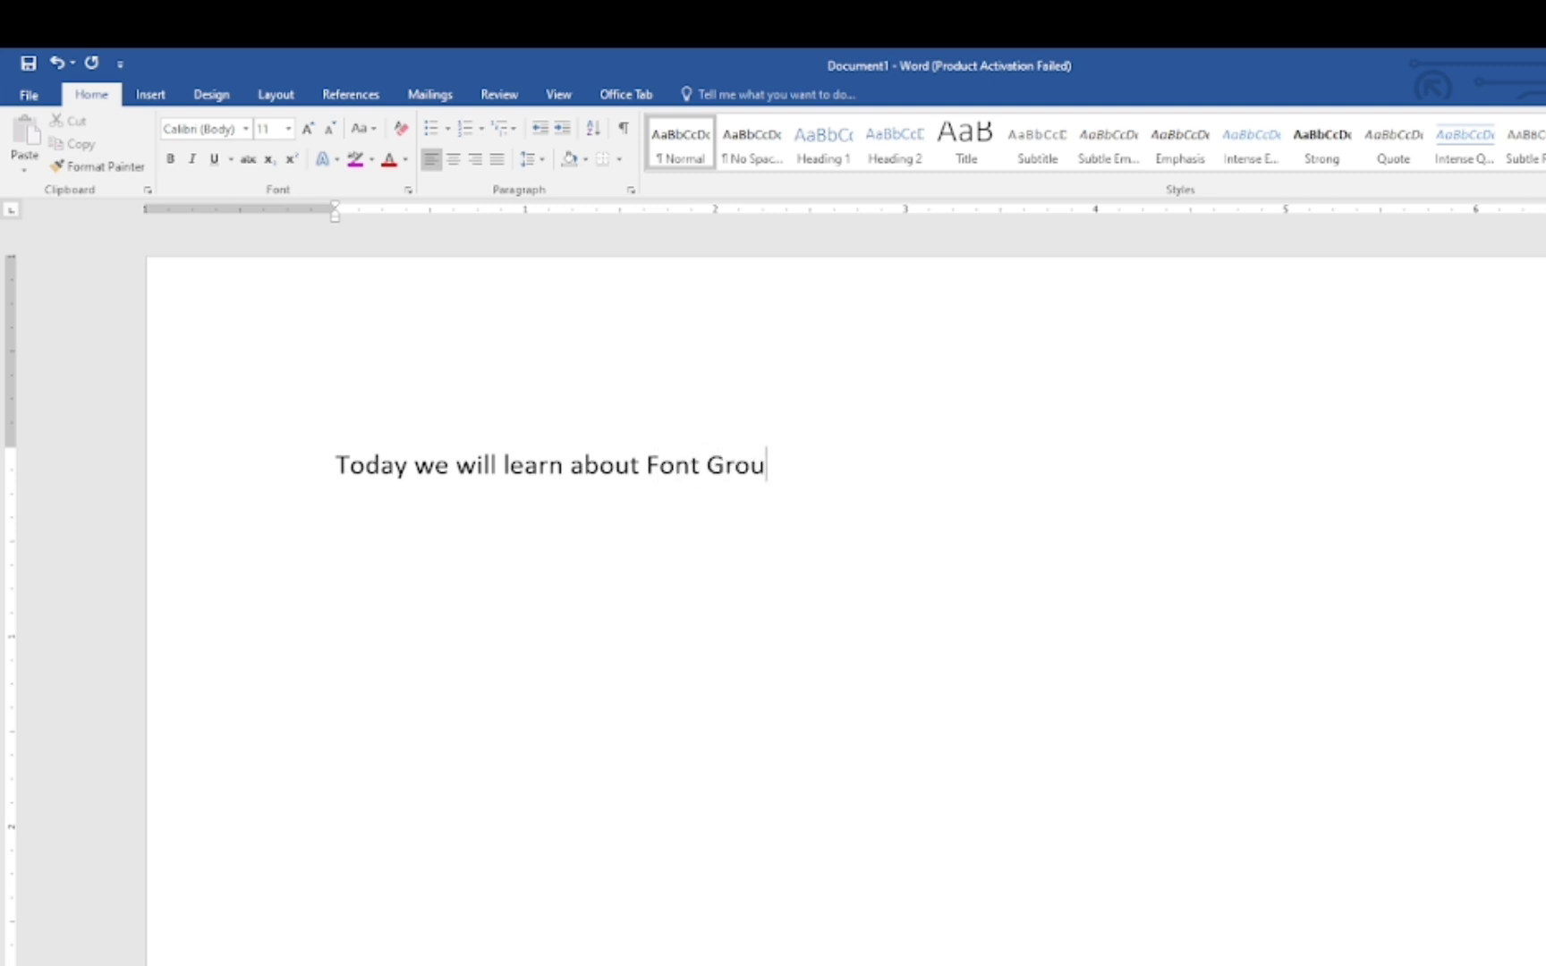
{"action": "type", "text": "ps"}
Generate sample paragraphs below the title line with the =rand() function.
{"action": "key", "text": "Return"}
{"action": "type", "text": "=rand"}
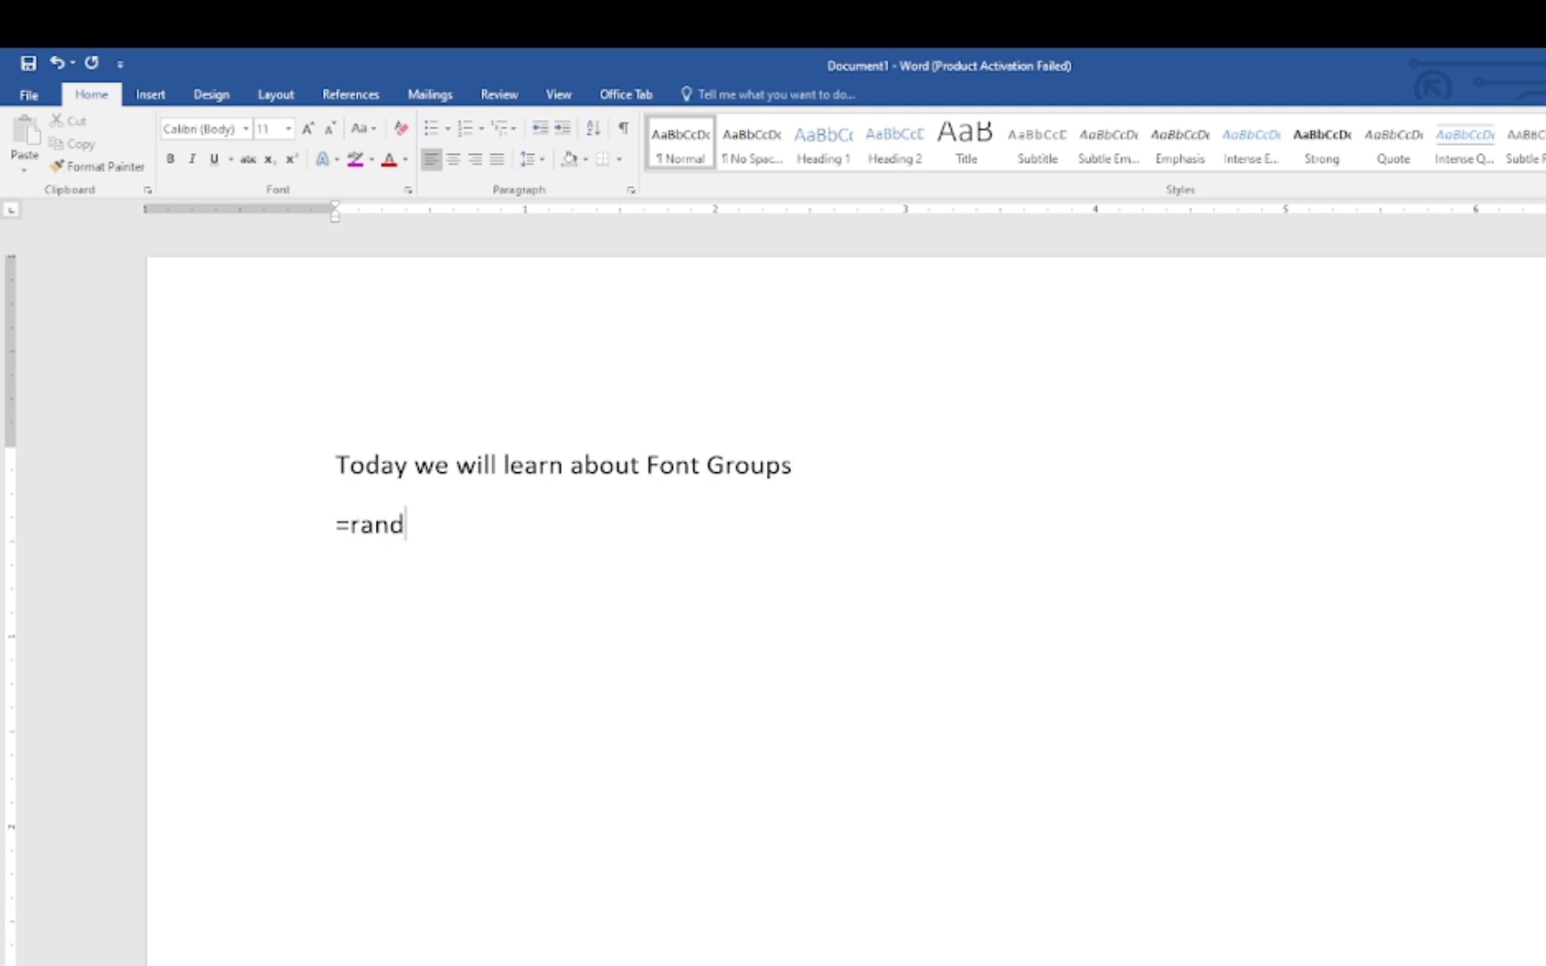
{"action": "type", "text": "()"}
{"action": "key", "text": "Return"}
{"action": "scroll", "coordinate": [786, 605], "scroll_direction": "up", "scroll_amount": 2}
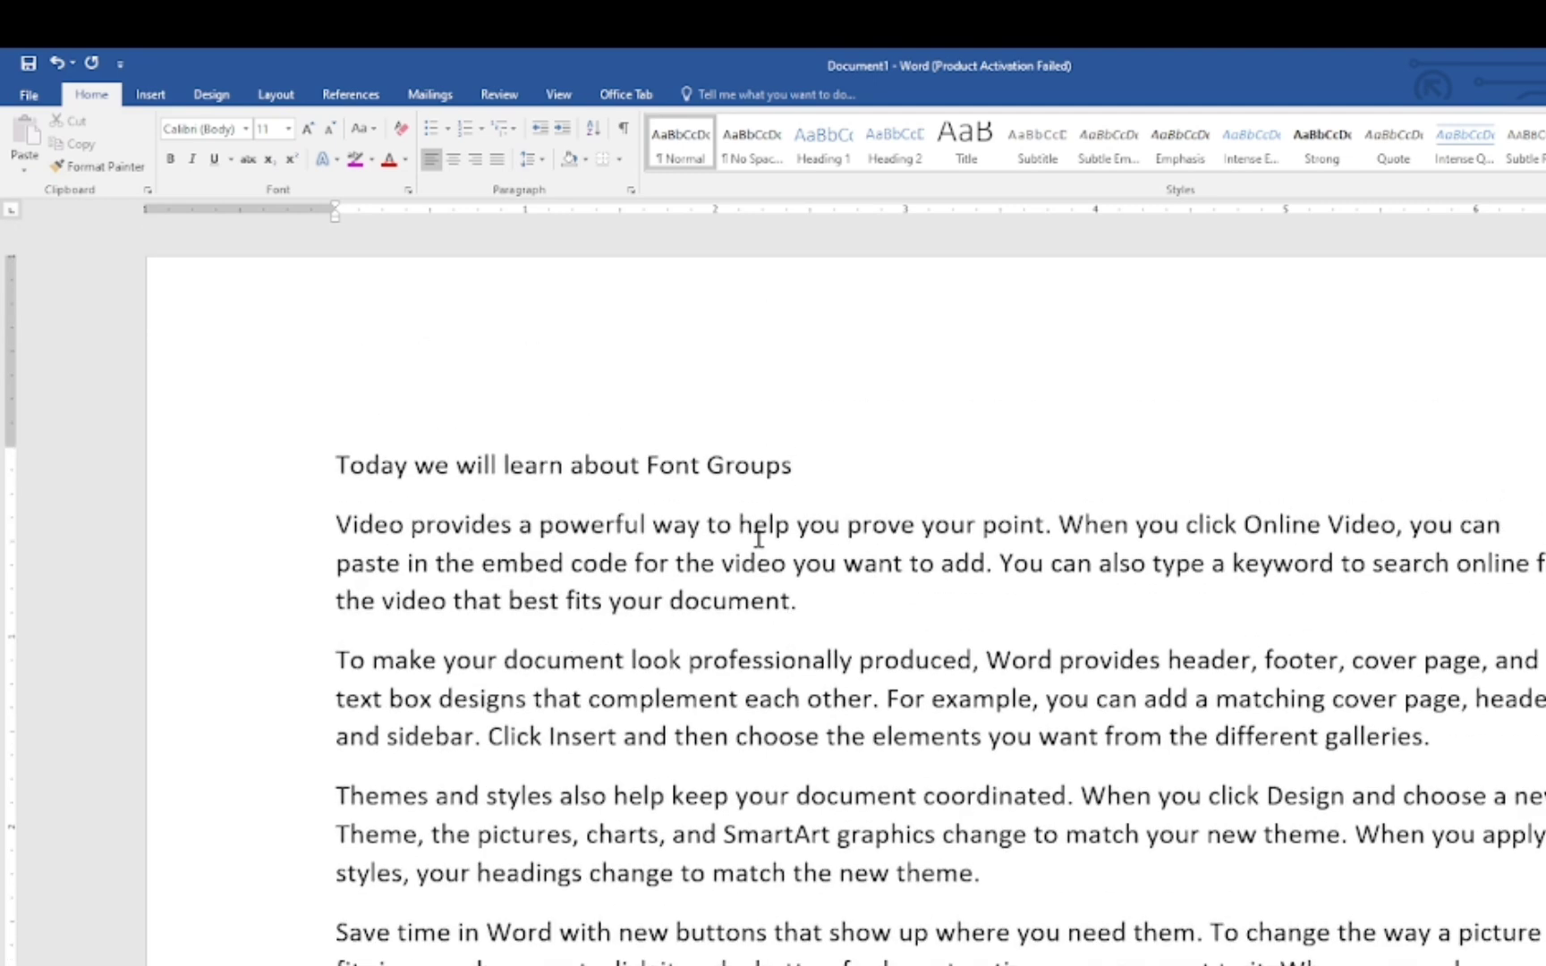
{"action": "scroll", "coordinate": [662, 477], "scroll_direction": "down", "scroll_amount": 2}
{"action": "left_click_drag", "start_coordinate": [371, 274], "coordinate": [756, 277]}
{"action": "scroll", "coordinate": [701, 642], "scroll_direction": "down", "scroll_amount": 1}
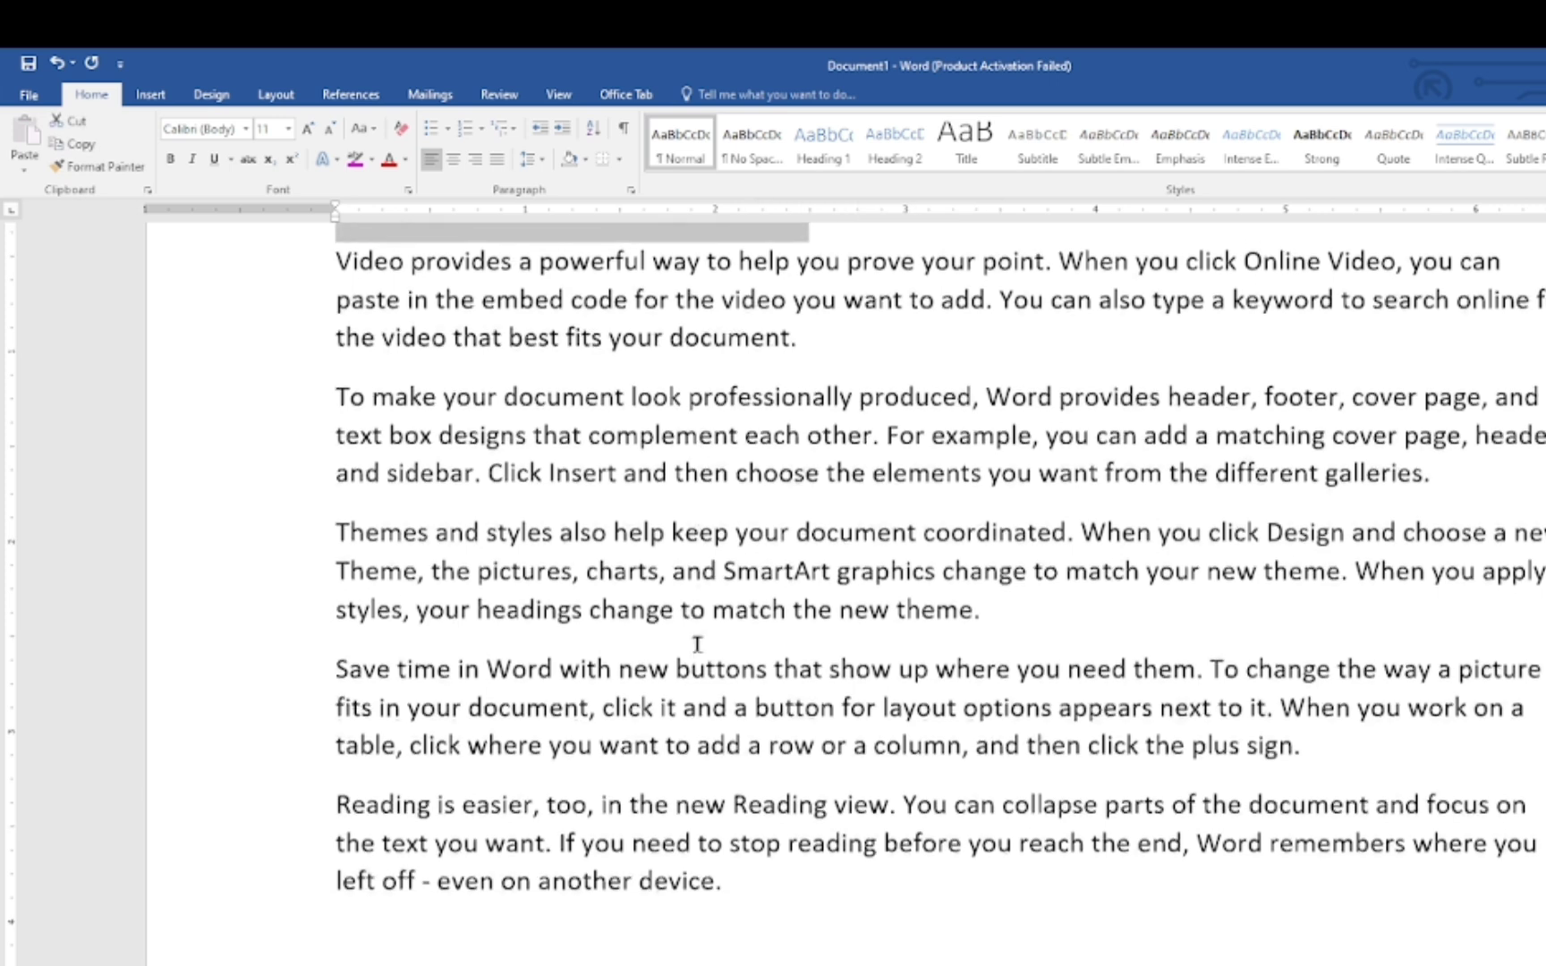
{"action": "left_click_drag", "start_coordinate": [749, 864], "coordinate": [347, 268]}
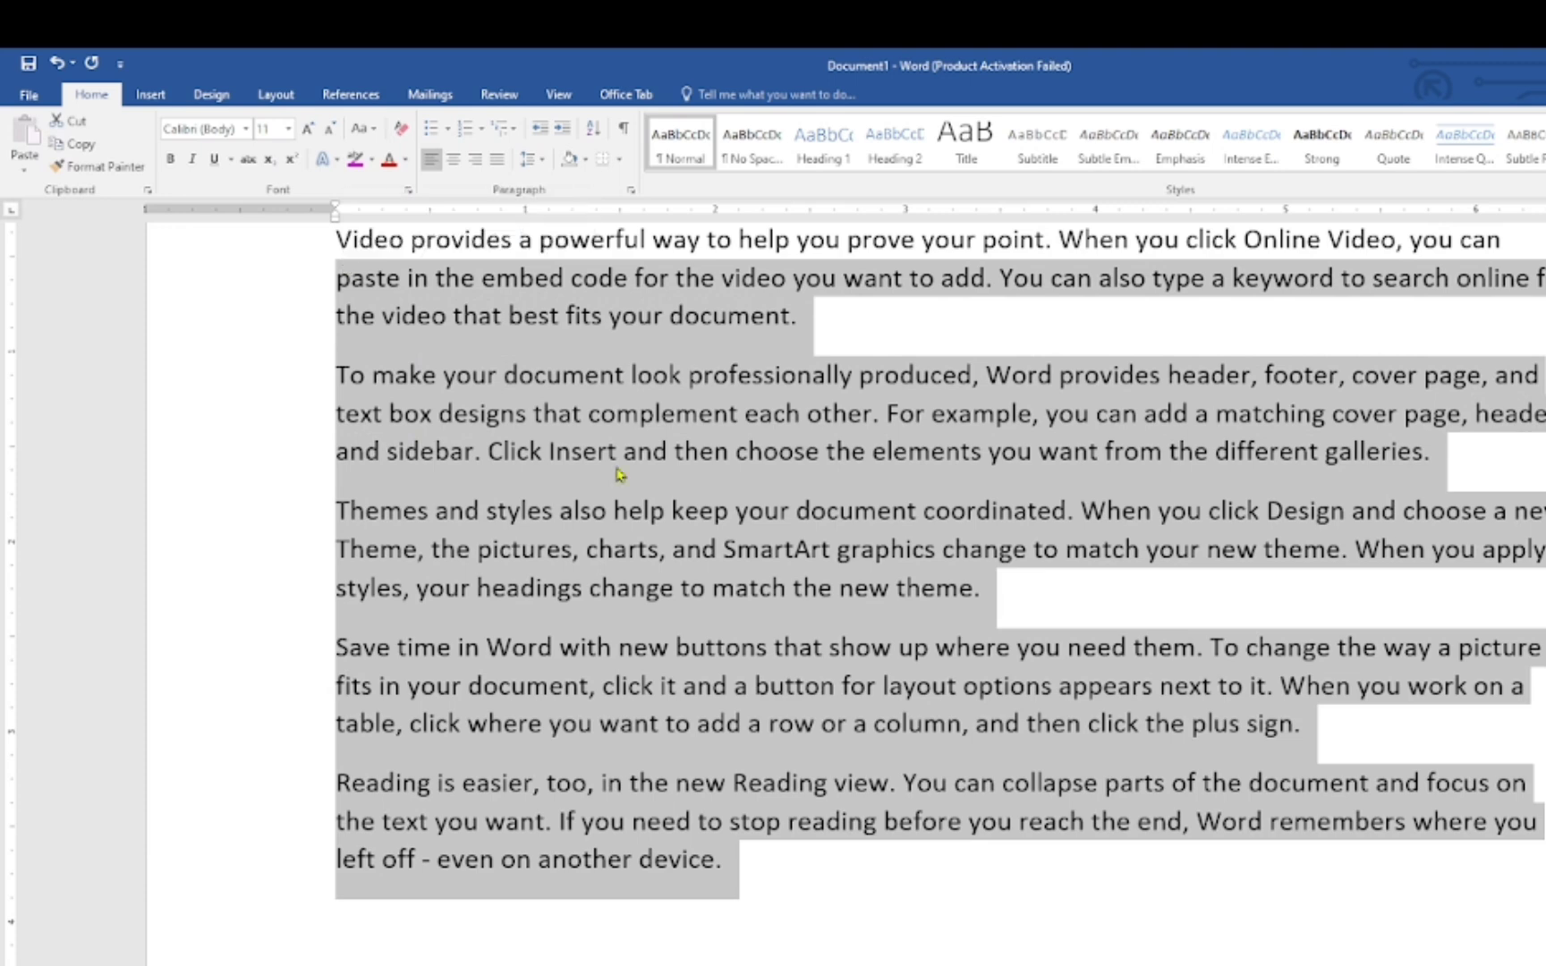
{"action": "scroll", "coordinate": [777, 552], "scroll_direction": "up", "scroll_amount": 3}
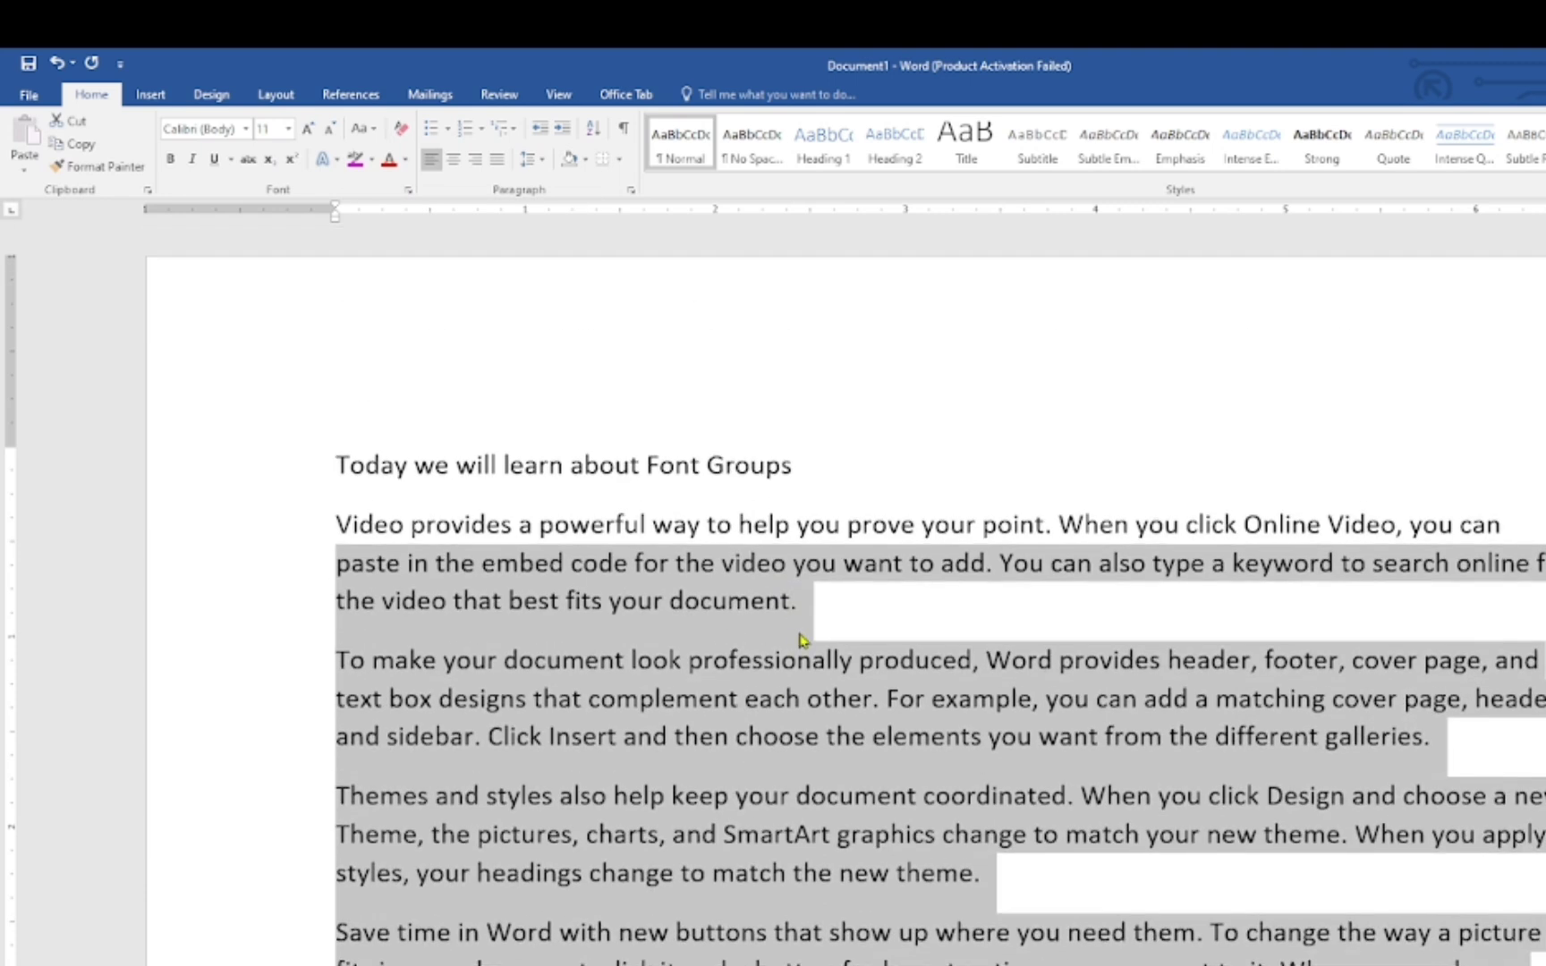
{"action": "left_click", "coordinate": [799, 637]}
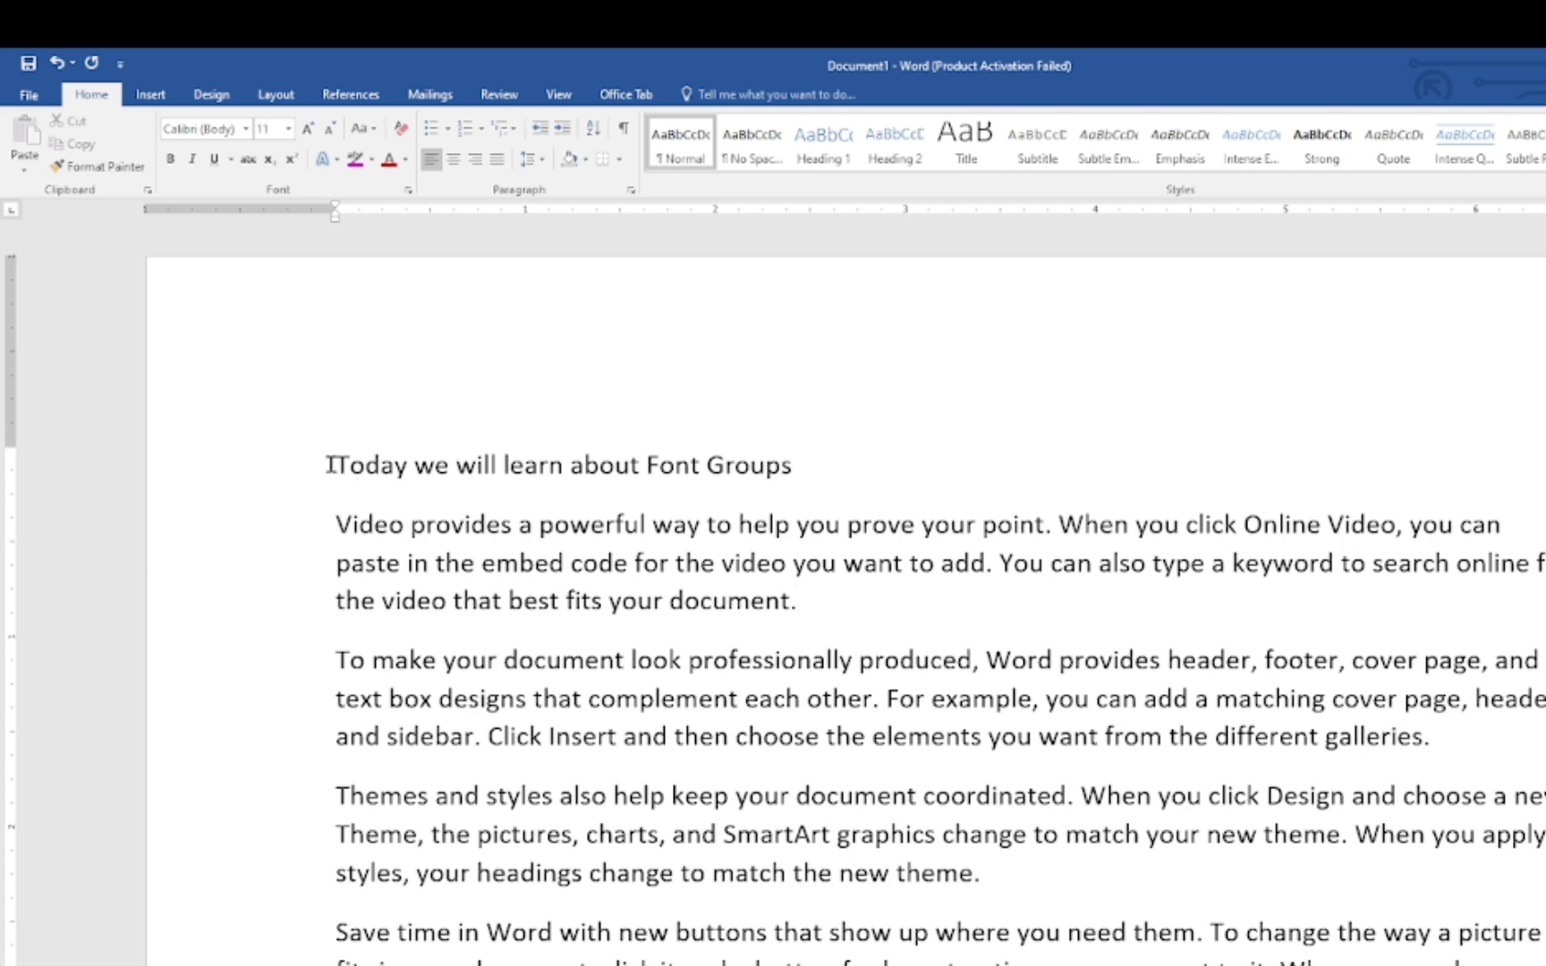
Center the title line "Today we will learn about Font Groups" above the body paragraphs.
{"action": "left_click_drag", "start_coordinate": [333, 464], "coordinate": [760, 484]}
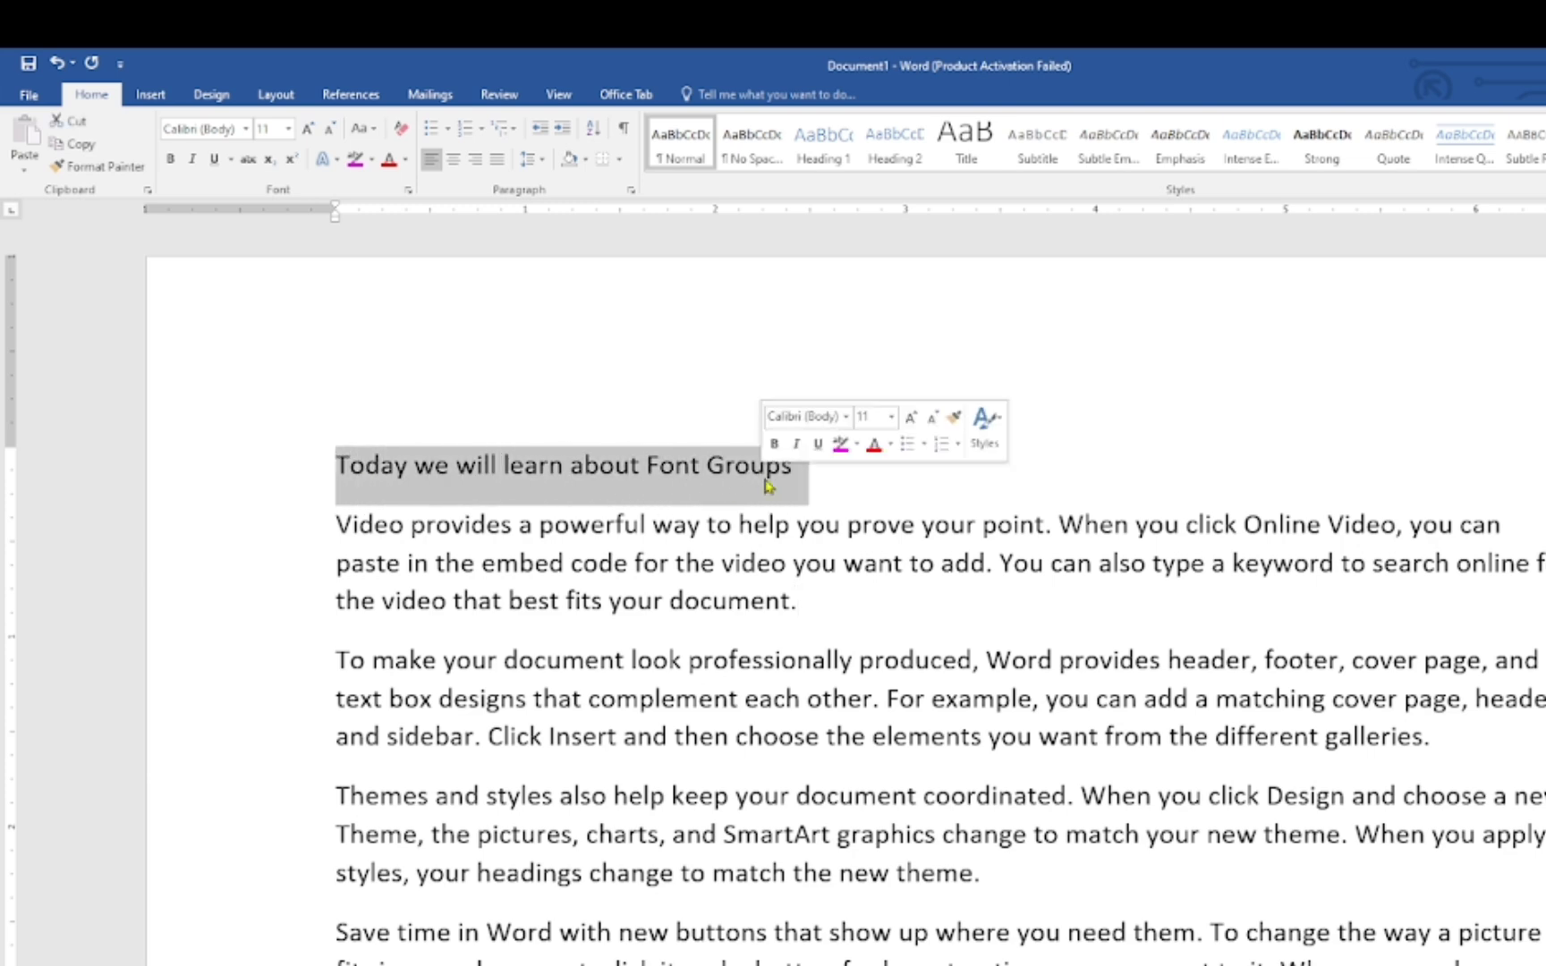
{"action": "left_click", "coordinate": [454, 159]}
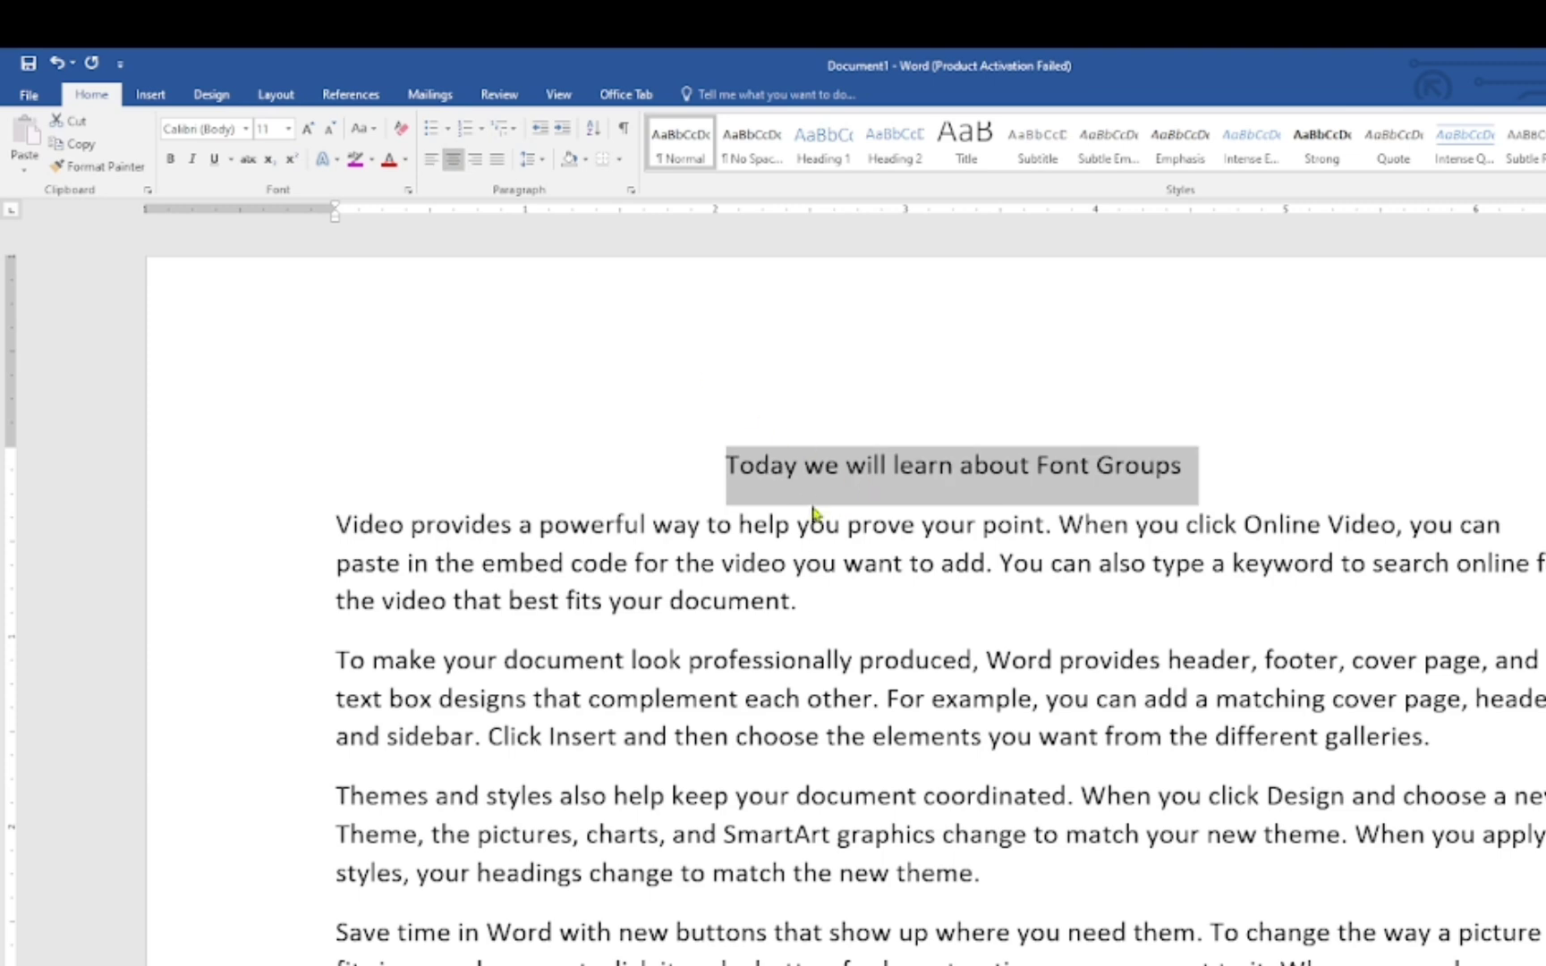
{"action": "left_click", "coordinate": [821, 537]}
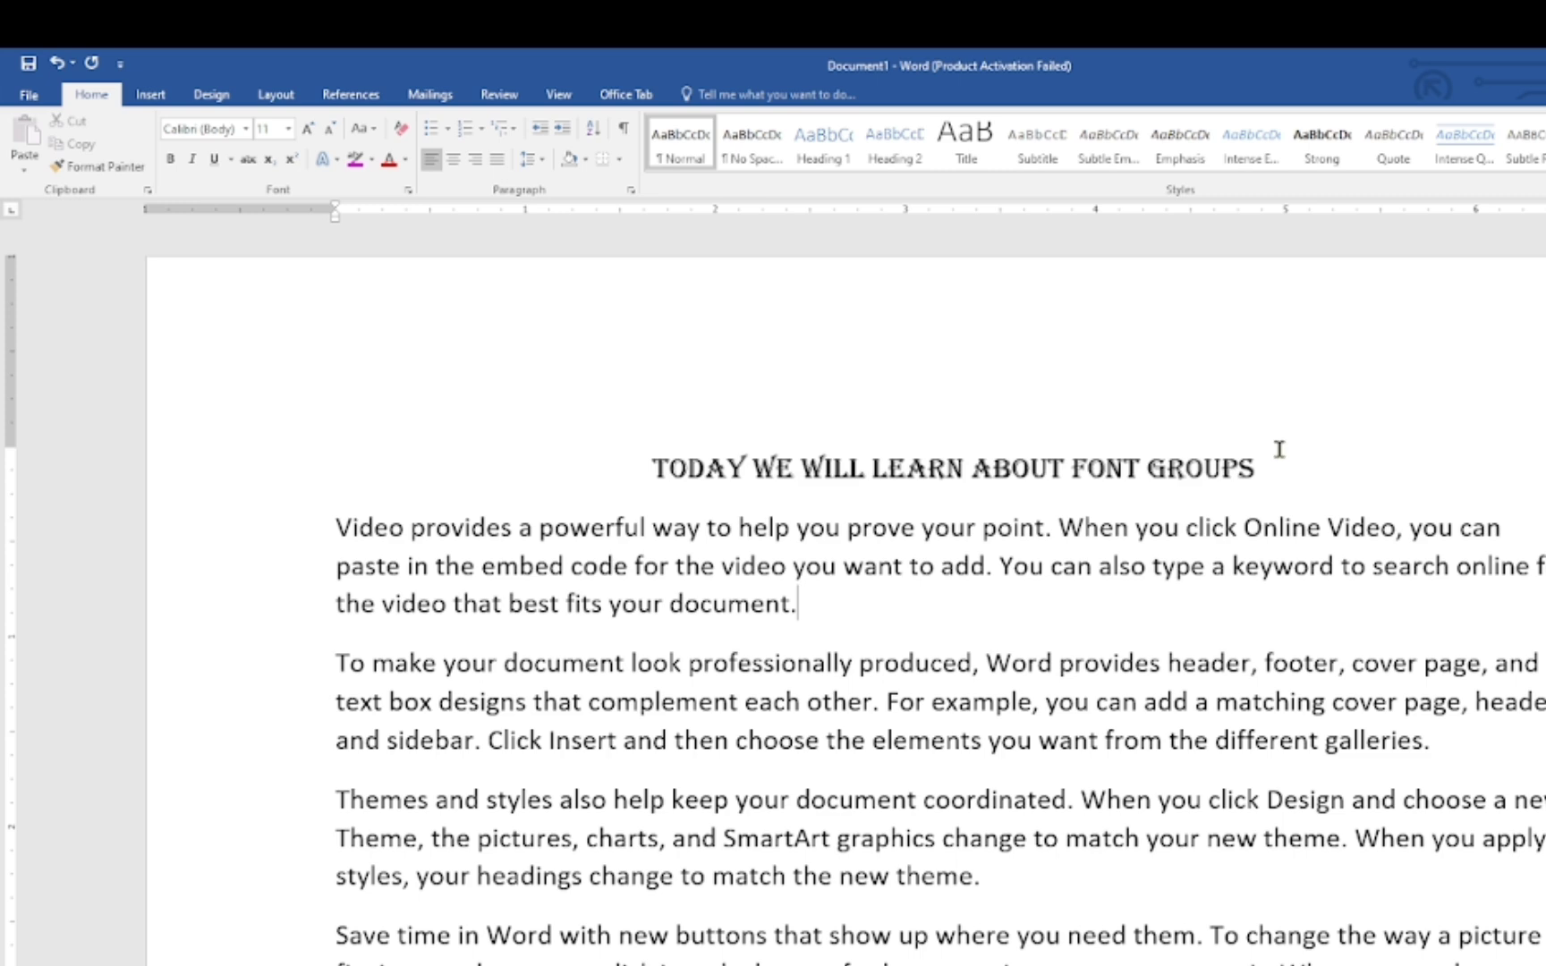
Set the title line's font to Baskerville Old Face and its size to 26.
{"action": "left_click_drag", "start_coordinate": [1275, 468], "coordinate": [652, 467]}
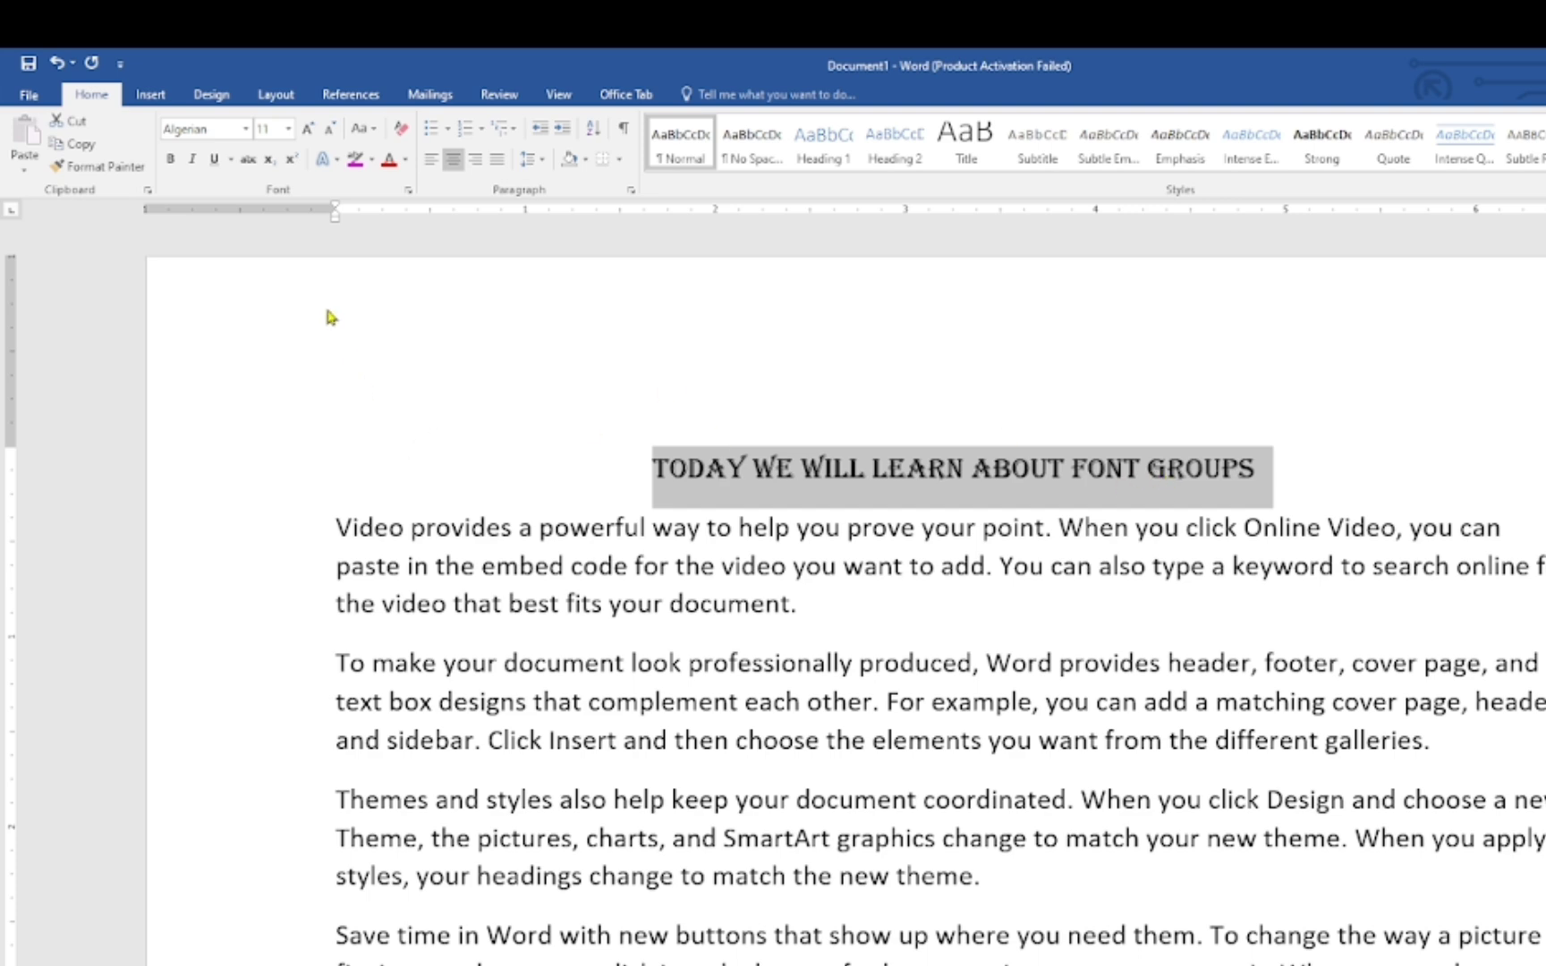
{"action": "left_click", "coordinate": [247, 131]}
{"action": "scroll", "coordinate": [271, 441], "scroll_direction": "down", "scroll_amount": 2}
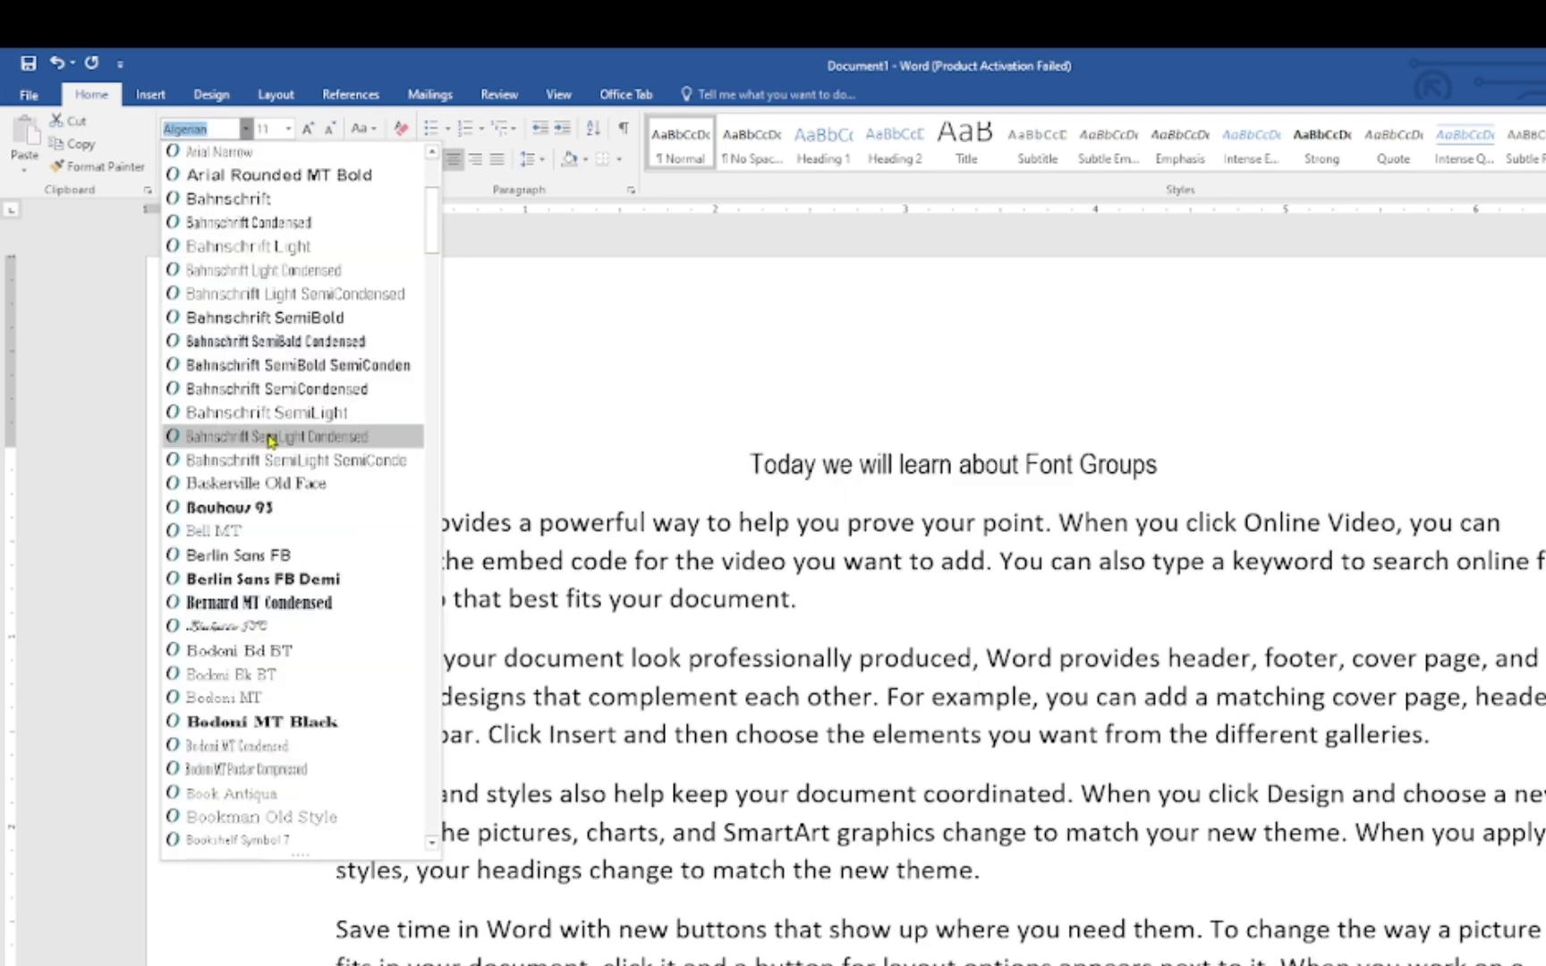
{"action": "scroll", "coordinate": [271, 440], "scroll_direction": "down", "scroll_amount": 4}
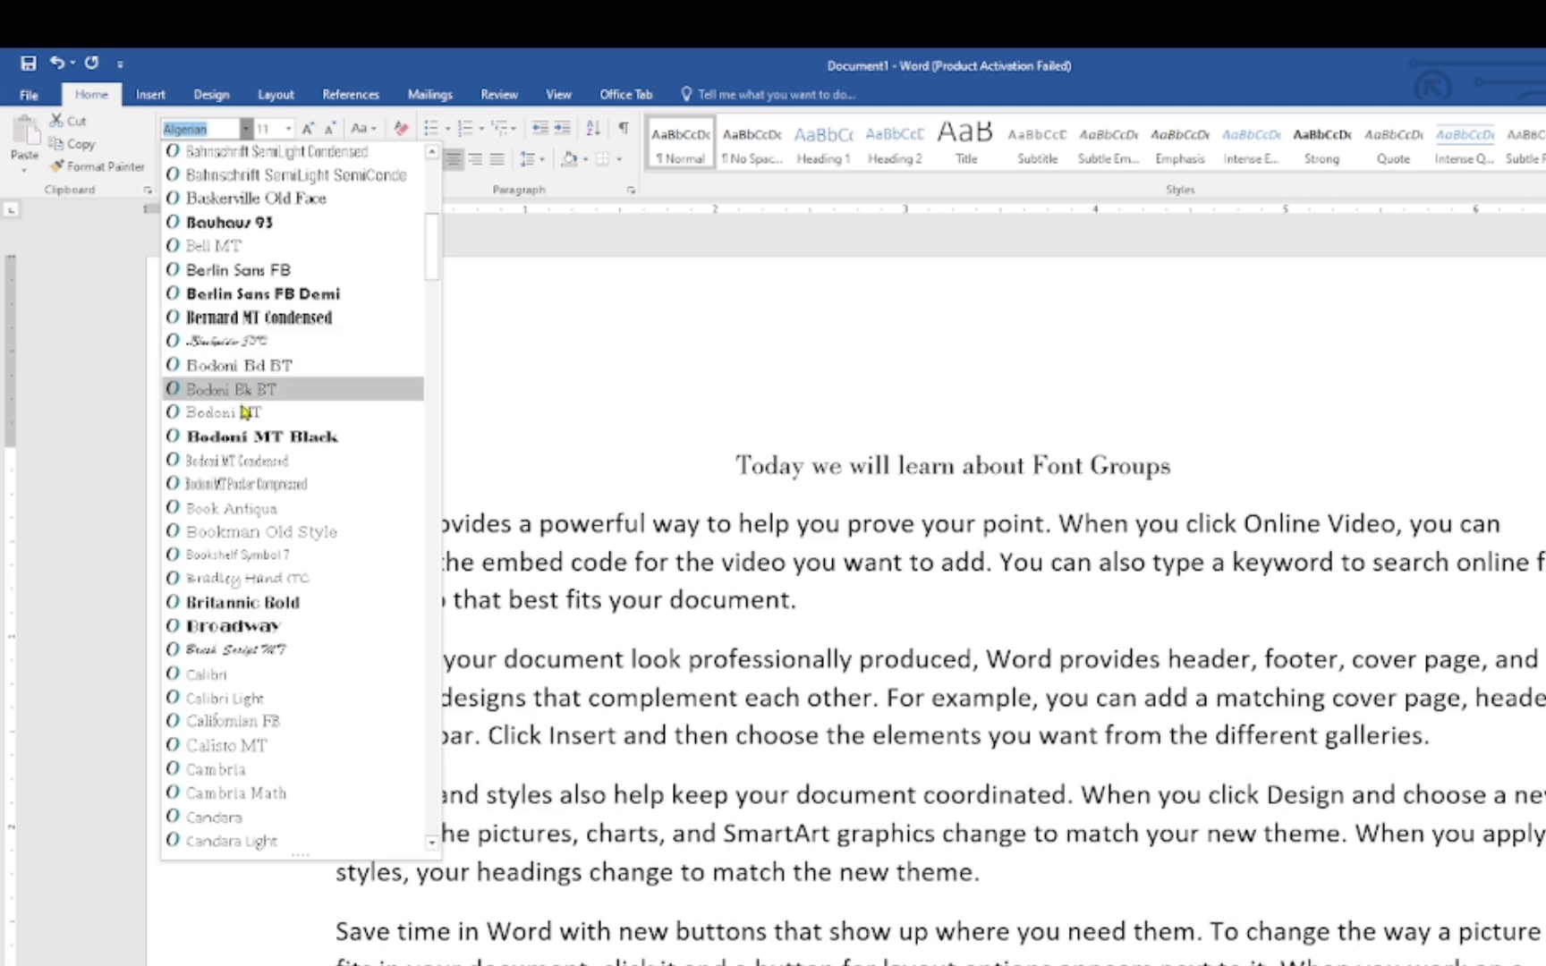
{"action": "left_click", "coordinate": [300, 199]}
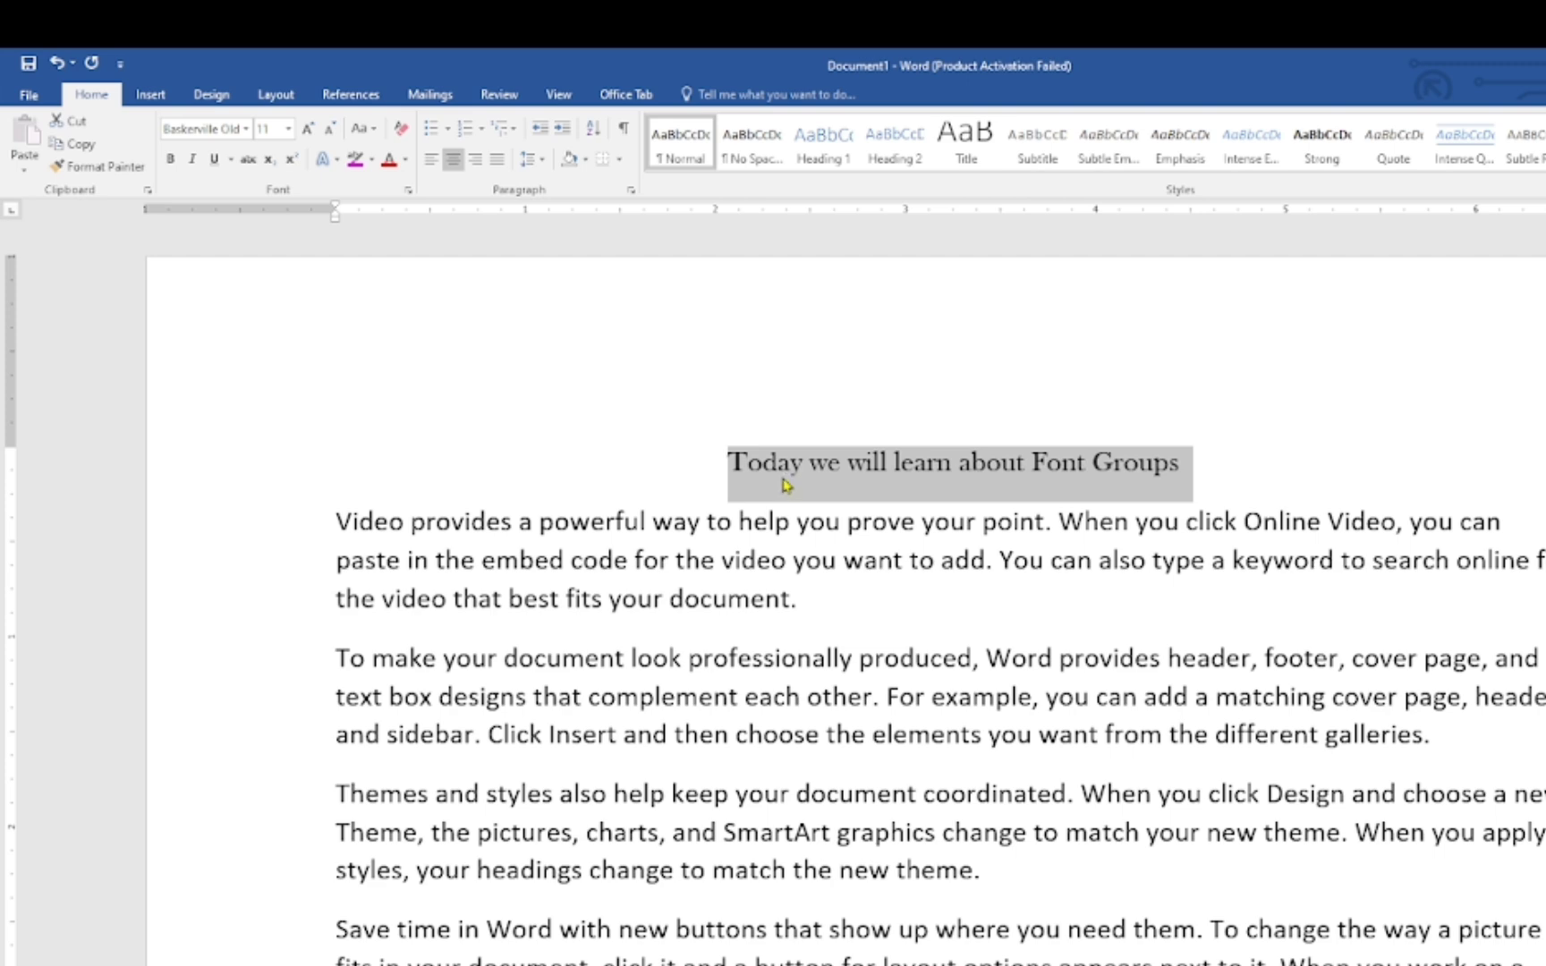
{"action": "left_click", "coordinate": [289, 130]}
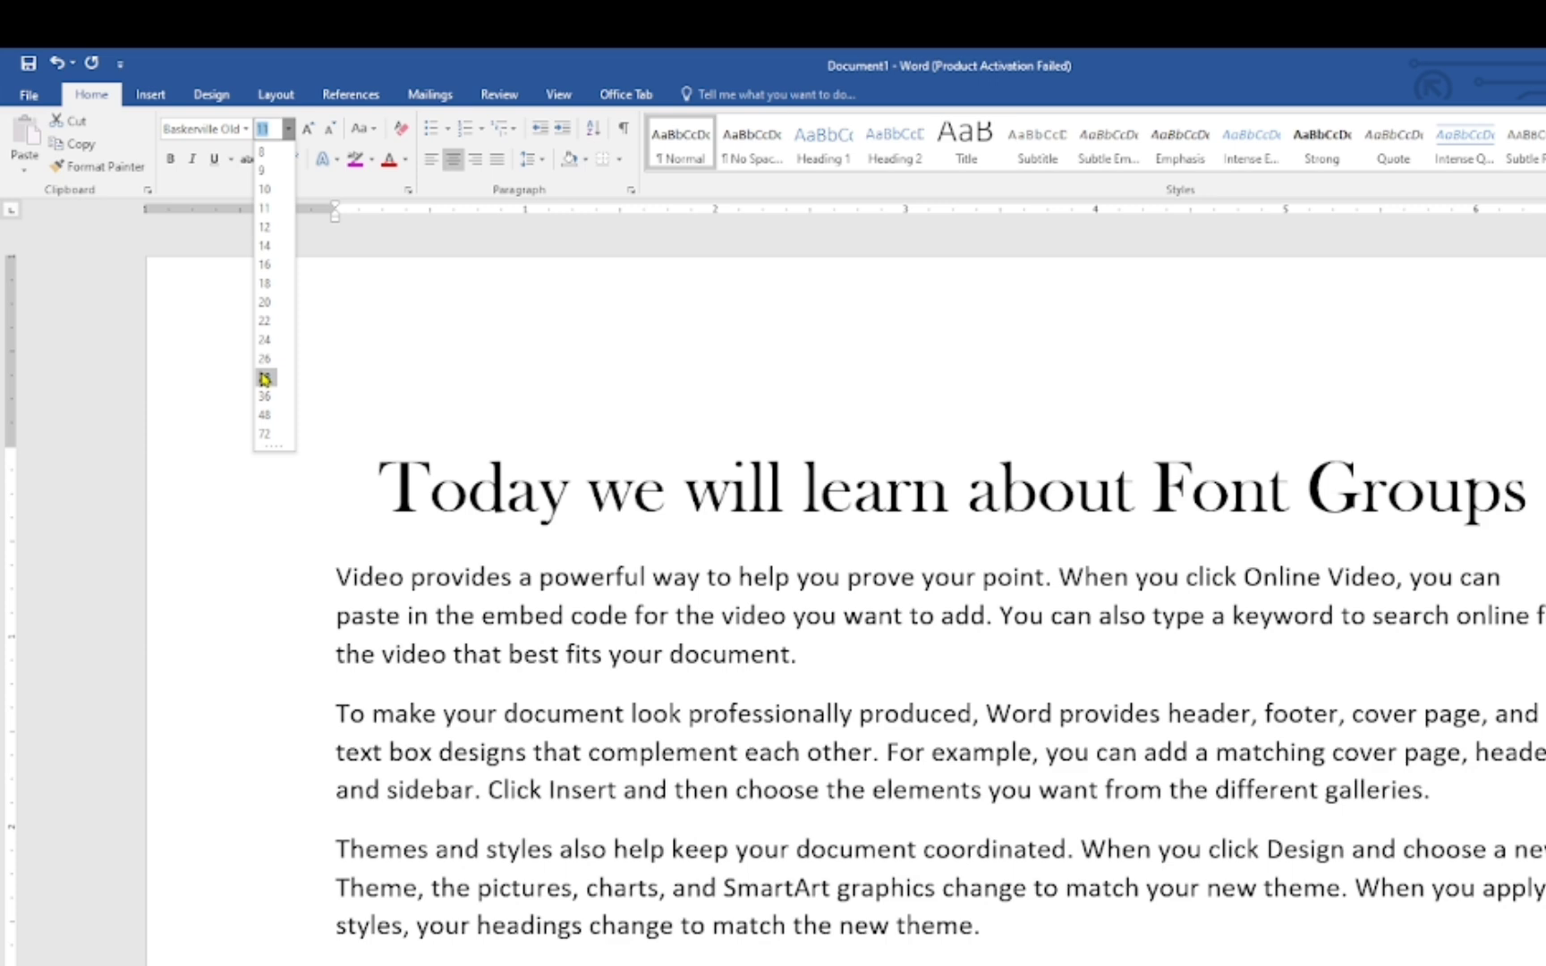
{"action": "left_click", "coordinate": [263, 358]}
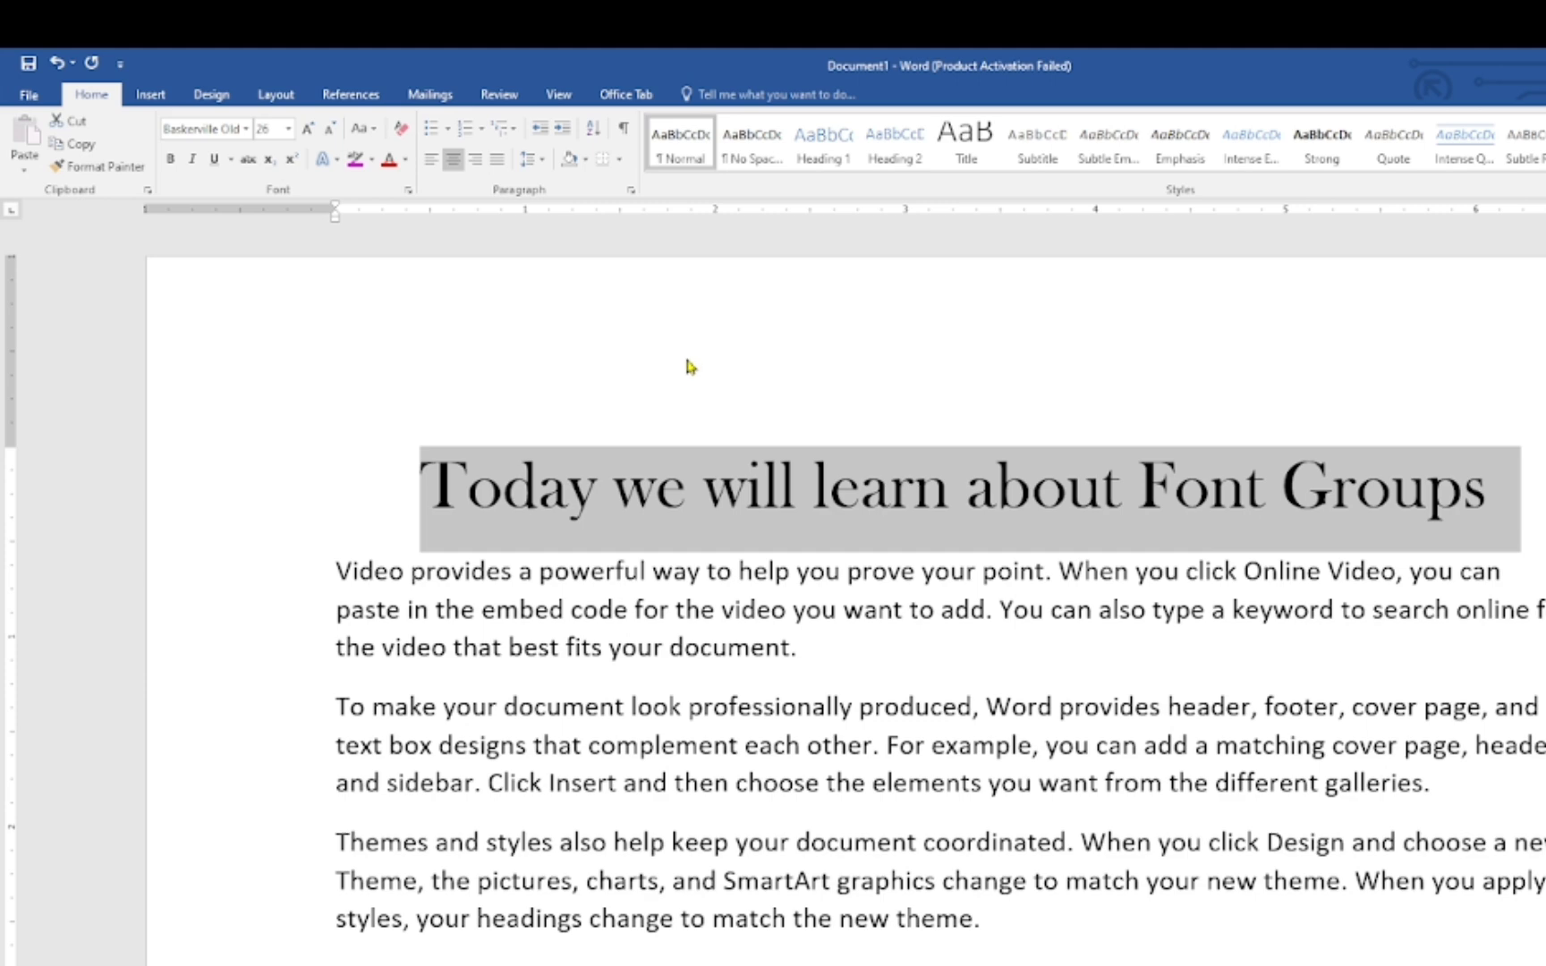
Enlarge the title line's font size in preset increments up to 72.
{"action": "left_click", "coordinate": [308, 131]}
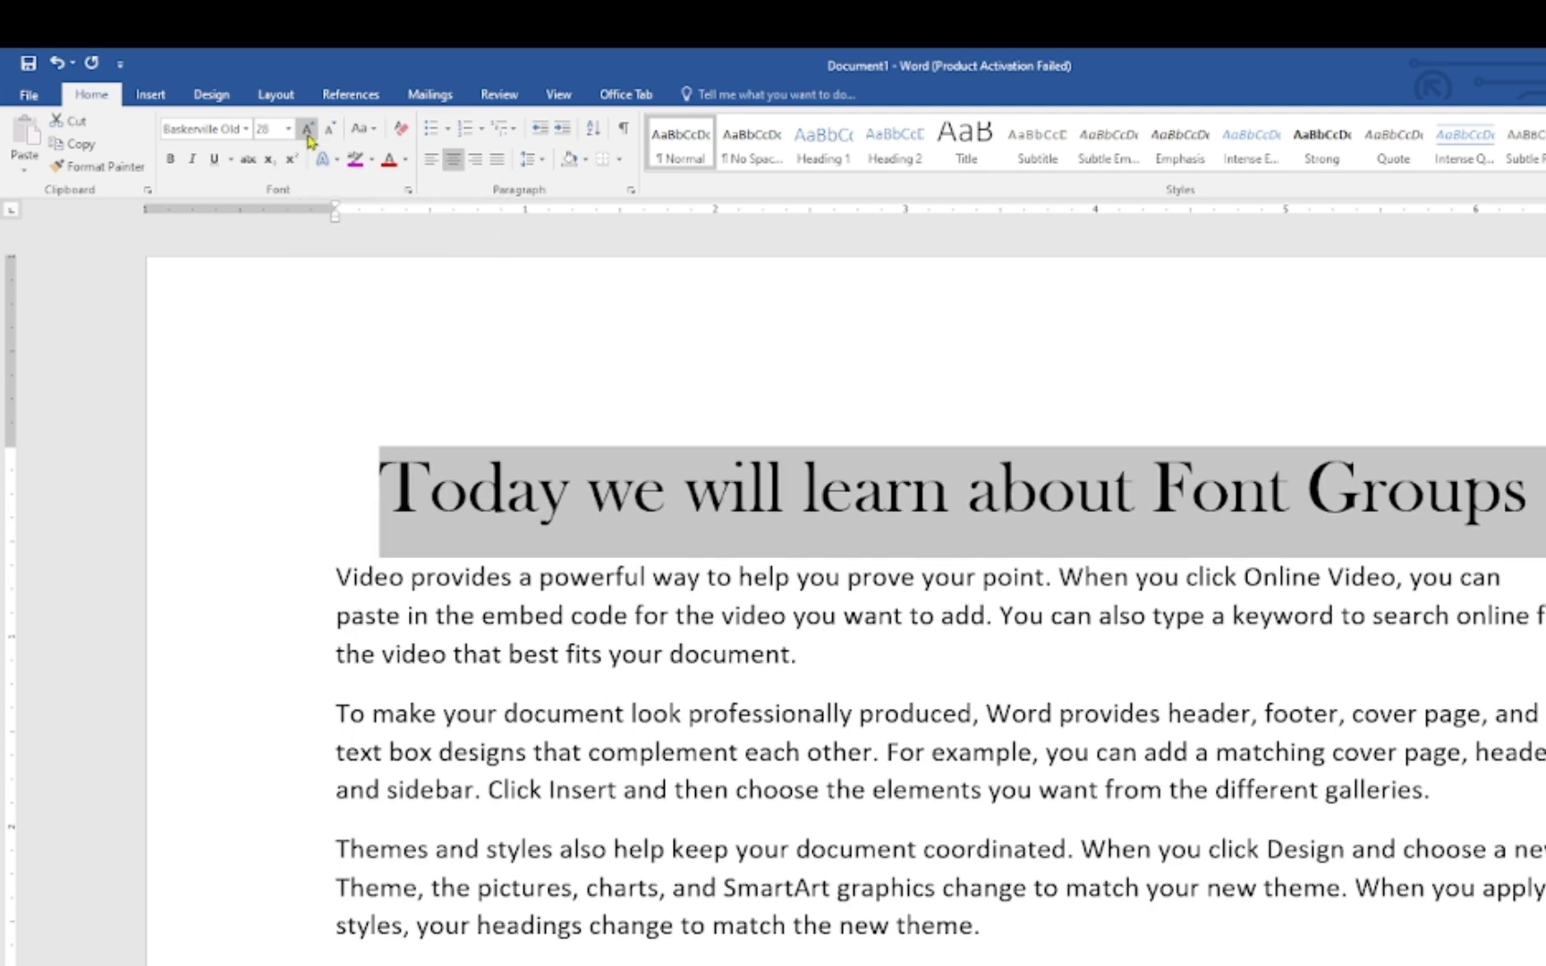
{"action": "left_click", "coordinate": [308, 132]}
{"action": "left_click", "coordinate": [308, 131]}
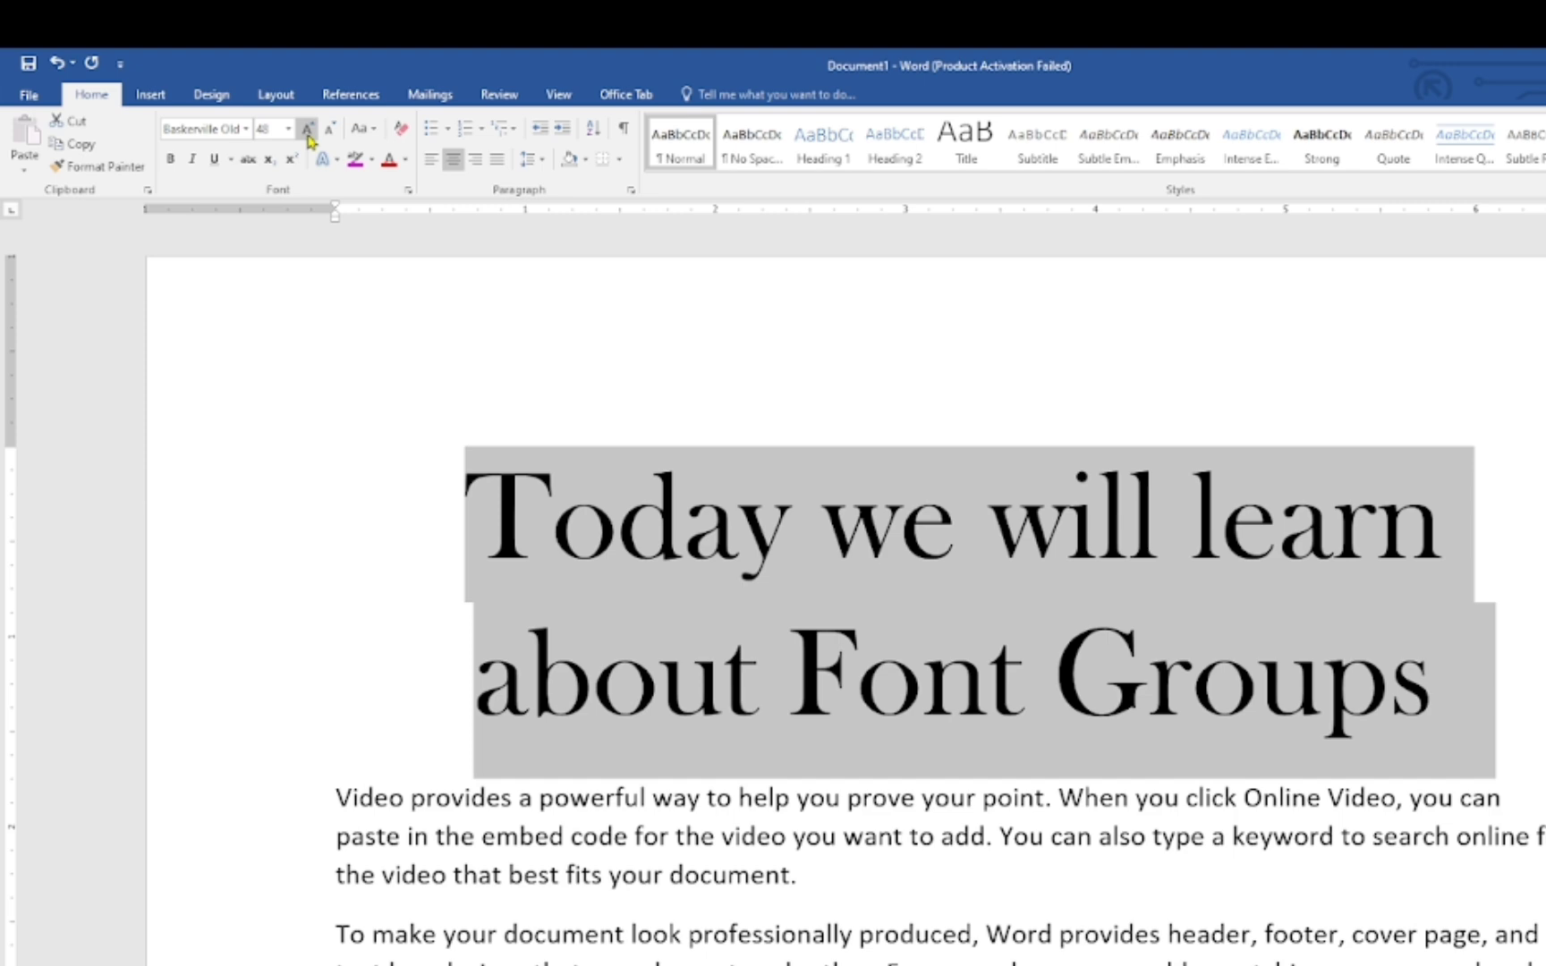
{"action": "left_click", "coordinate": [308, 132]}
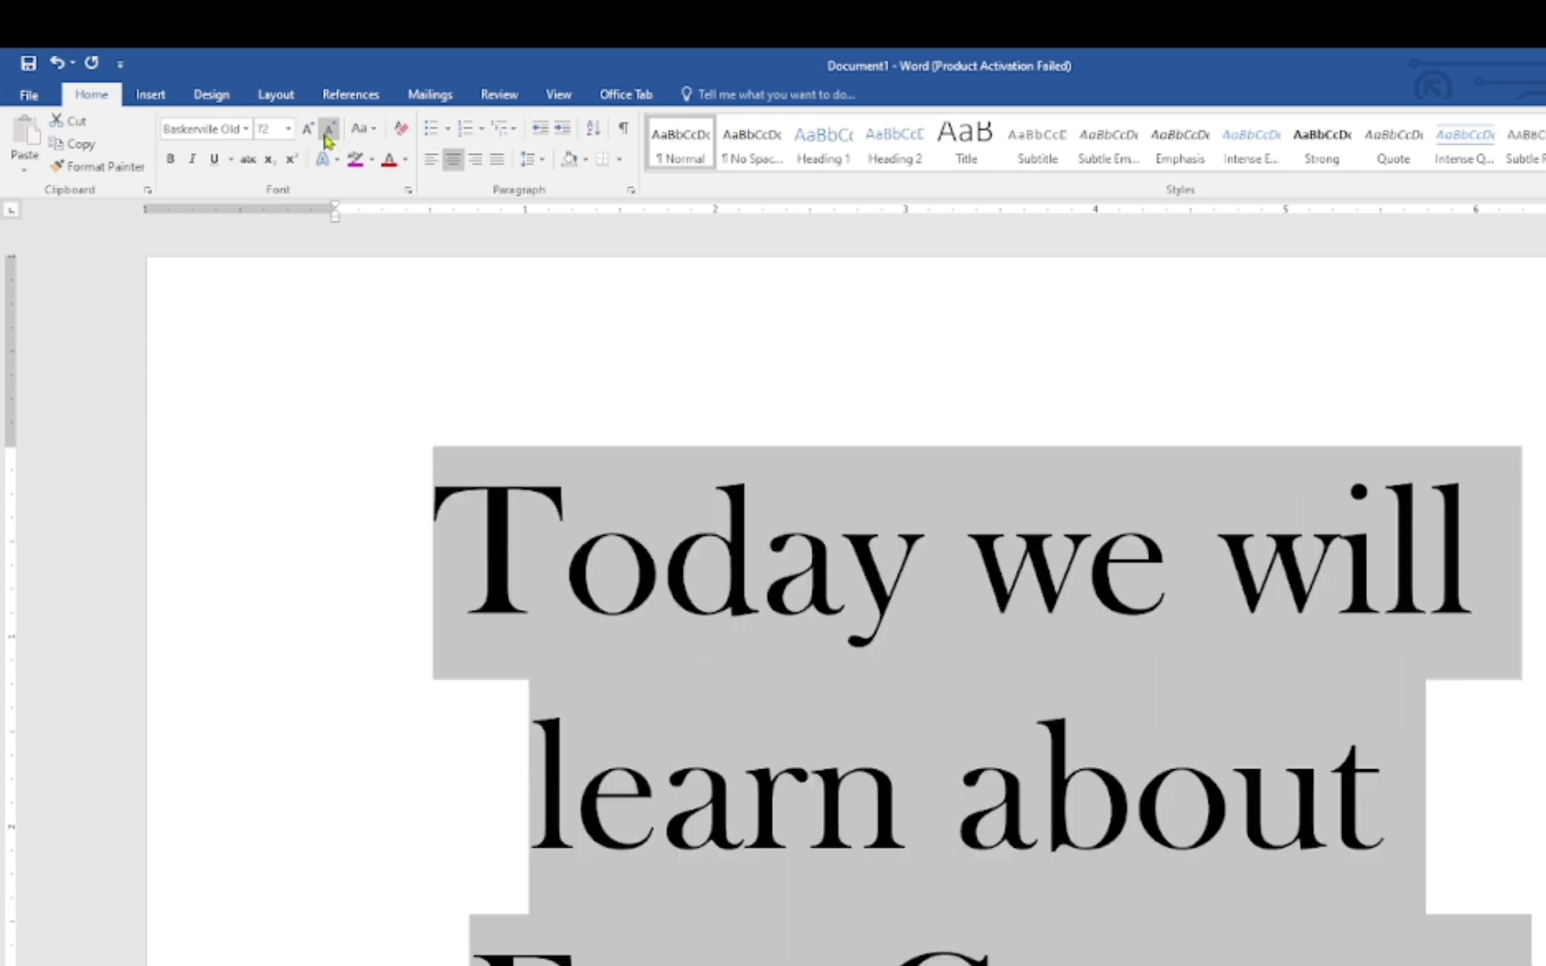
Shrink the title line's font size in preset increments down to 18.
{"action": "left_click", "coordinate": [328, 131]}
{"action": "left_click", "coordinate": [327, 131]}
{"action": "left_click", "coordinate": [328, 131]}
{"action": "left_click", "coordinate": [328, 131]}
{"action": "left_click", "coordinate": [328, 132]}
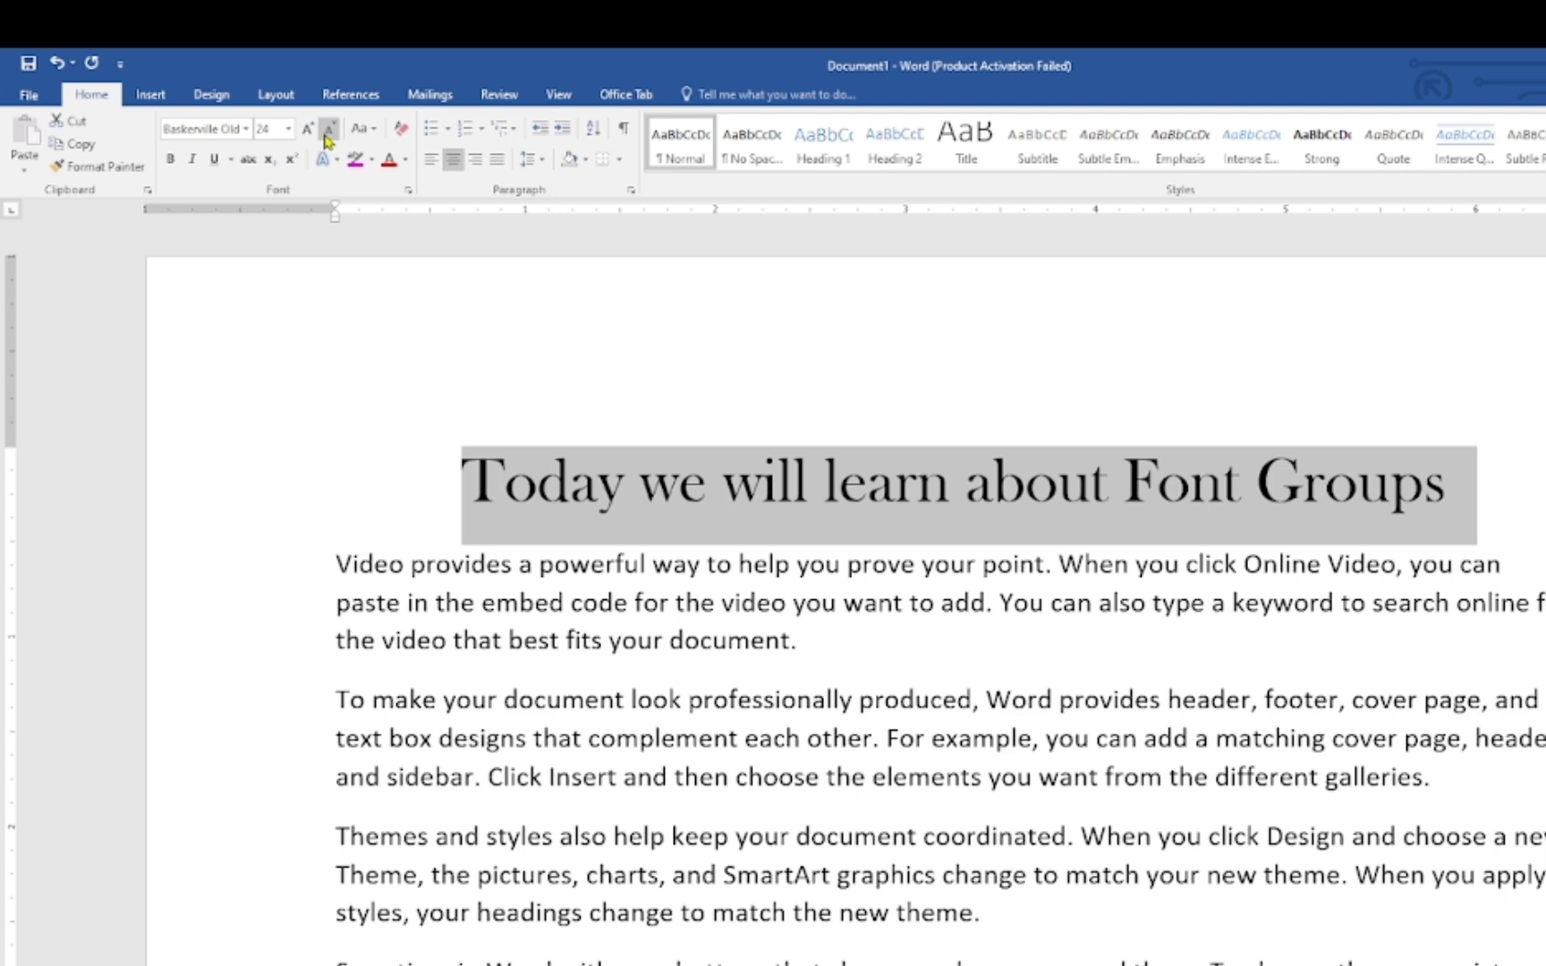
{"action": "left_click", "coordinate": [327, 132]}
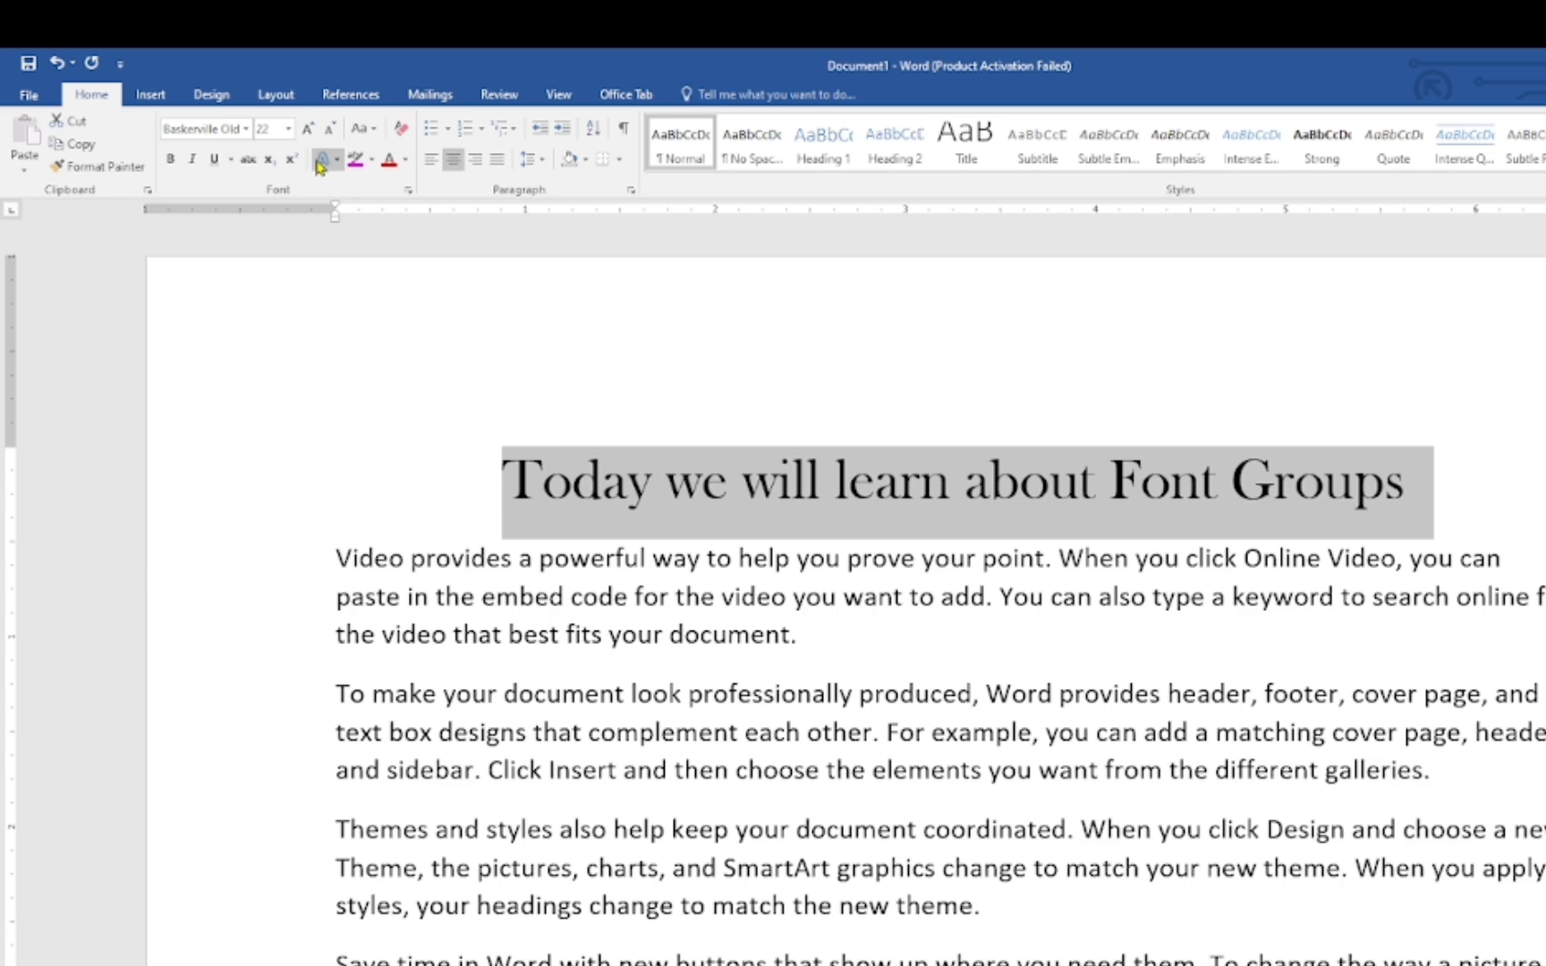
{"action": "key", "text": "ctrl+shift+comma"}
{"action": "key", "text": "ctrl+shift+comma"}
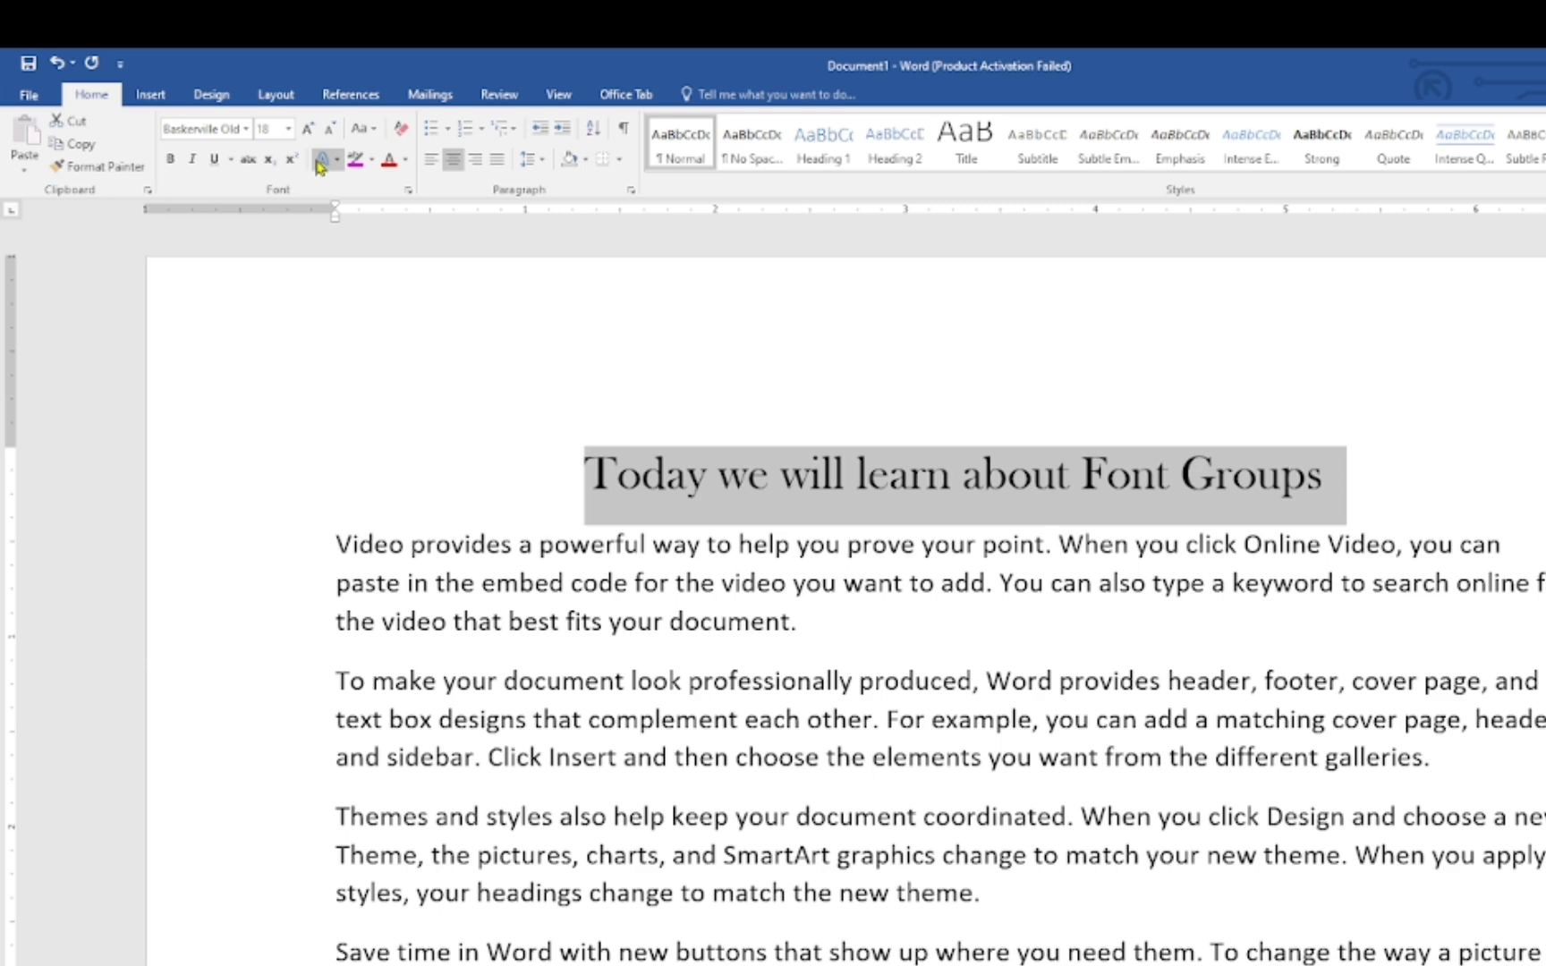
Raise the title line's font size in preset increments to 28.
{"action": "key", "text": "ctrl+shift+period"}
{"action": "key", "text": "ctrl+shift+period"}
{"action": "key", "text": "ctrl+shift+period"}
{"action": "key", "text": "ctrl+shift+period"}
{"action": "key", "text": "ctrl+shift+period"}
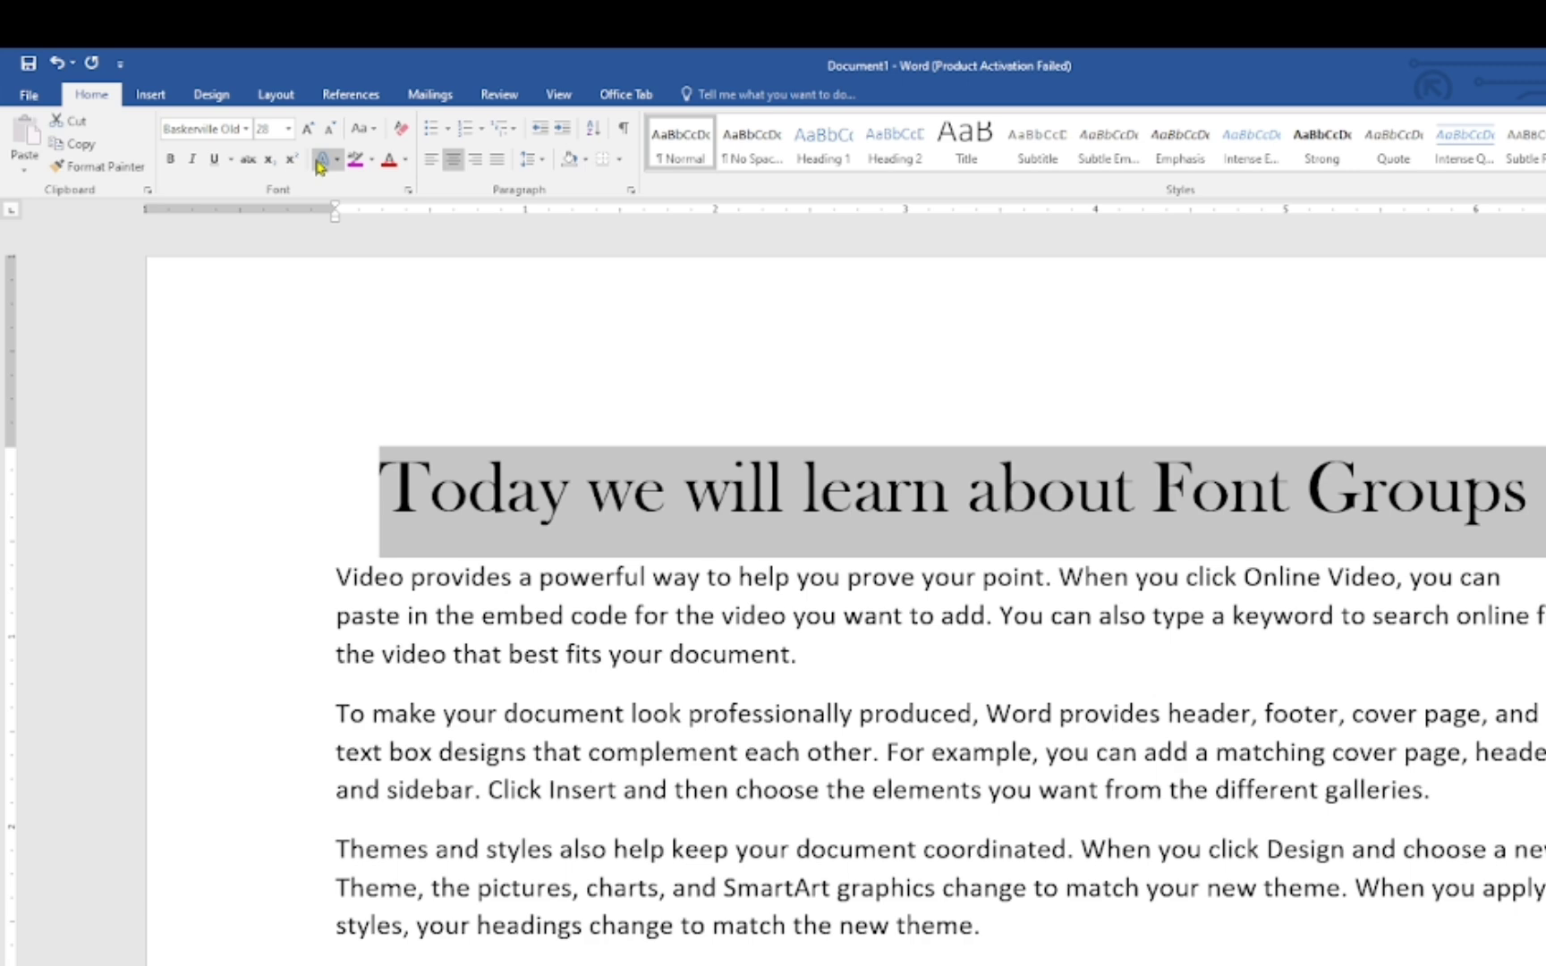
Lower the title line's font size in preset increments and adjust it to 24.
{"action": "key", "text": "ctrl+shift+comma"}
{"action": "key", "text": "ctrl+shift+comma"}
{"action": "key", "text": "ctrl+shift+comma"}
{"action": "key", "text": "ctrl+shift+comma"}
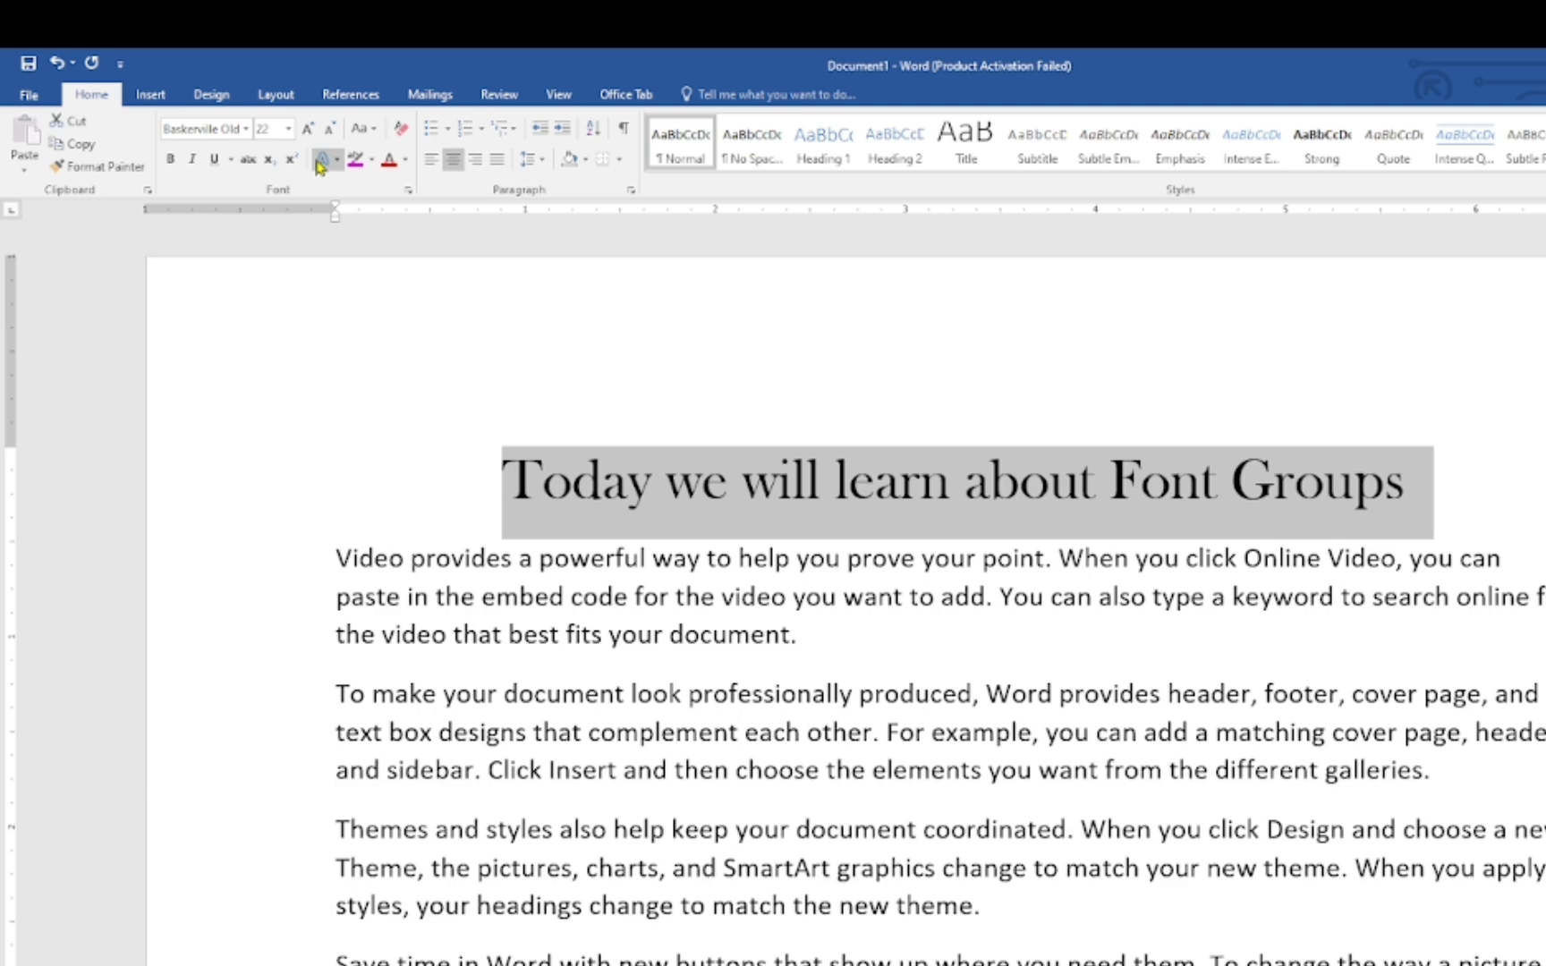
{"action": "key", "text": "ctrl+shift+period"}
{"action": "key", "text": "ctrl+shift+period"}
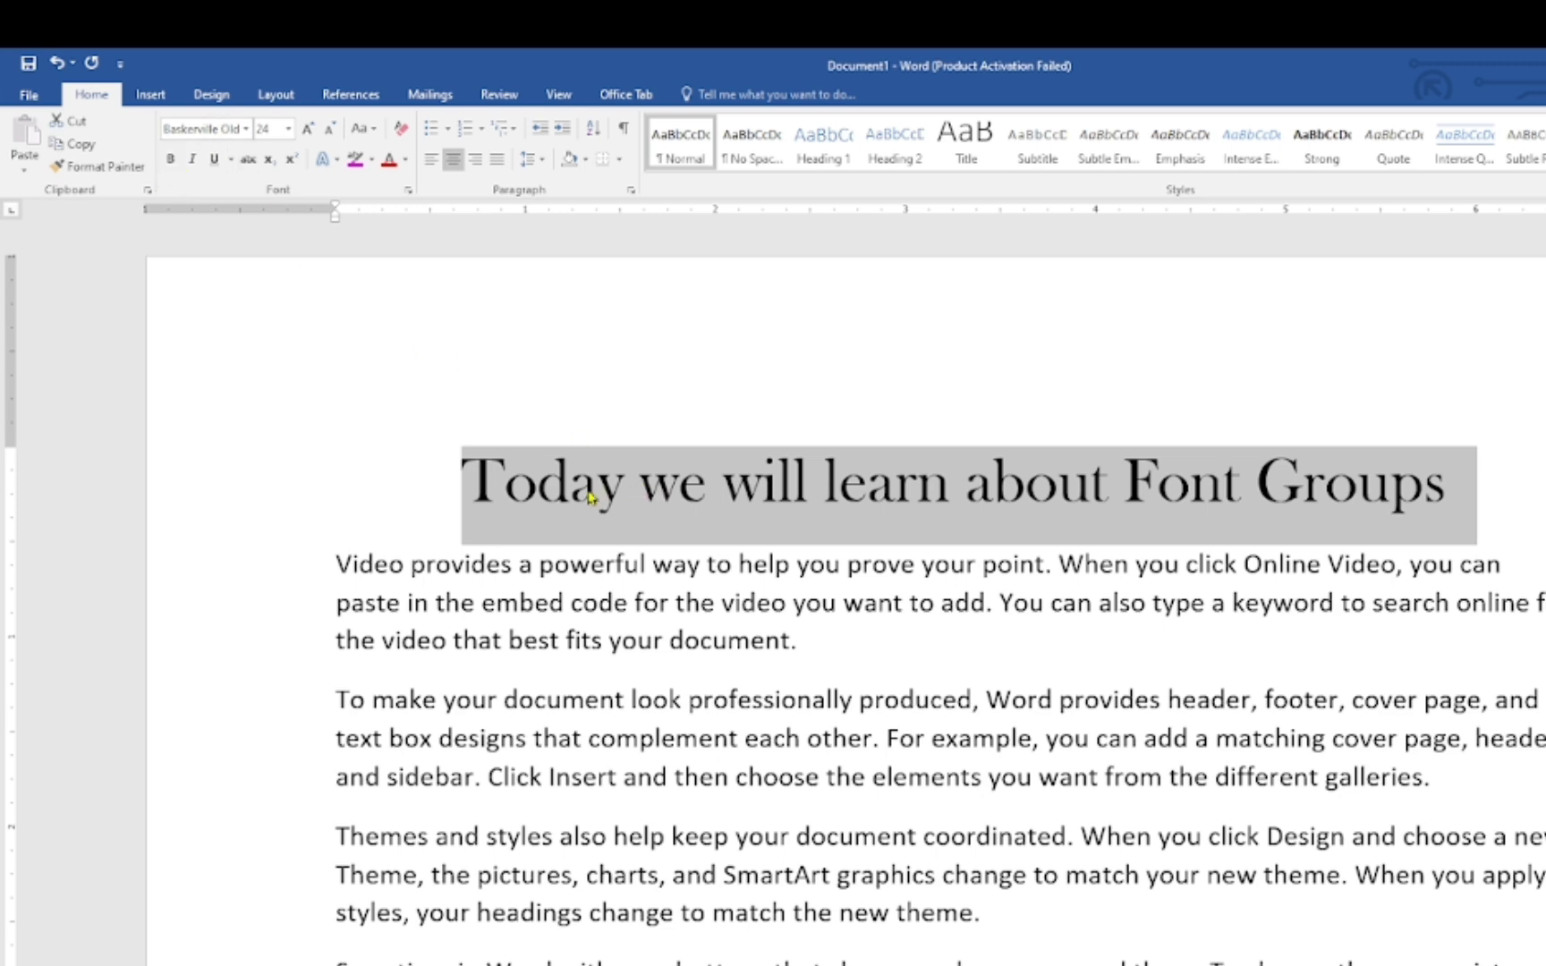
Apply bold, italic and underline formatting to the title line.
{"action": "left_click", "coordinate": [172, 161]}
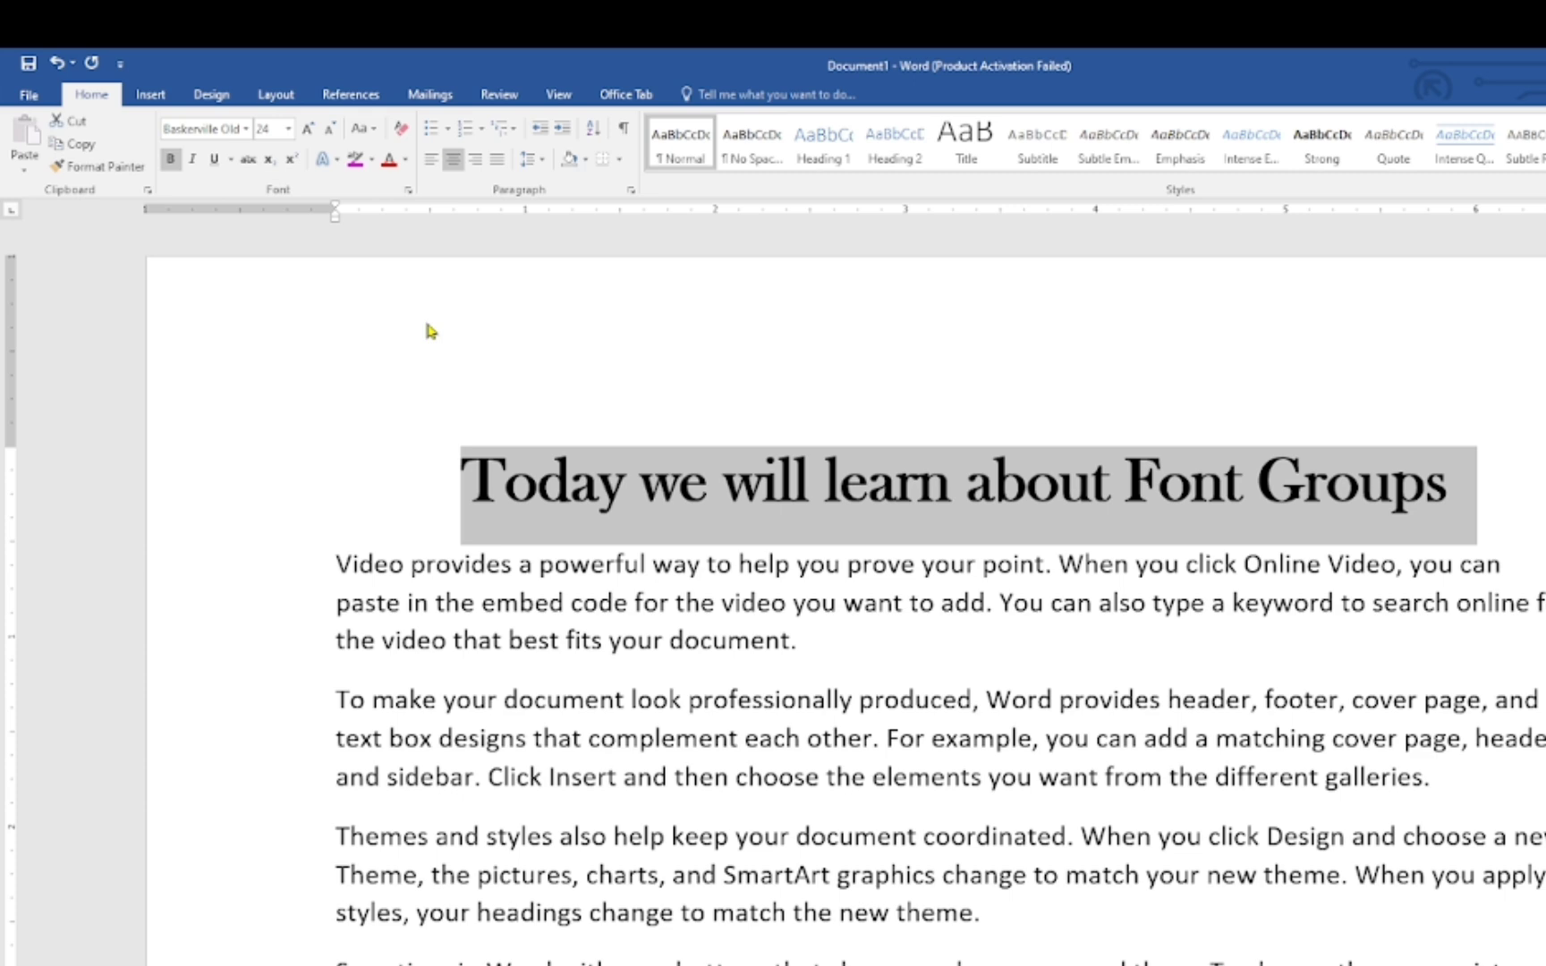
{"action": "key", "text": "ctrl+i"}
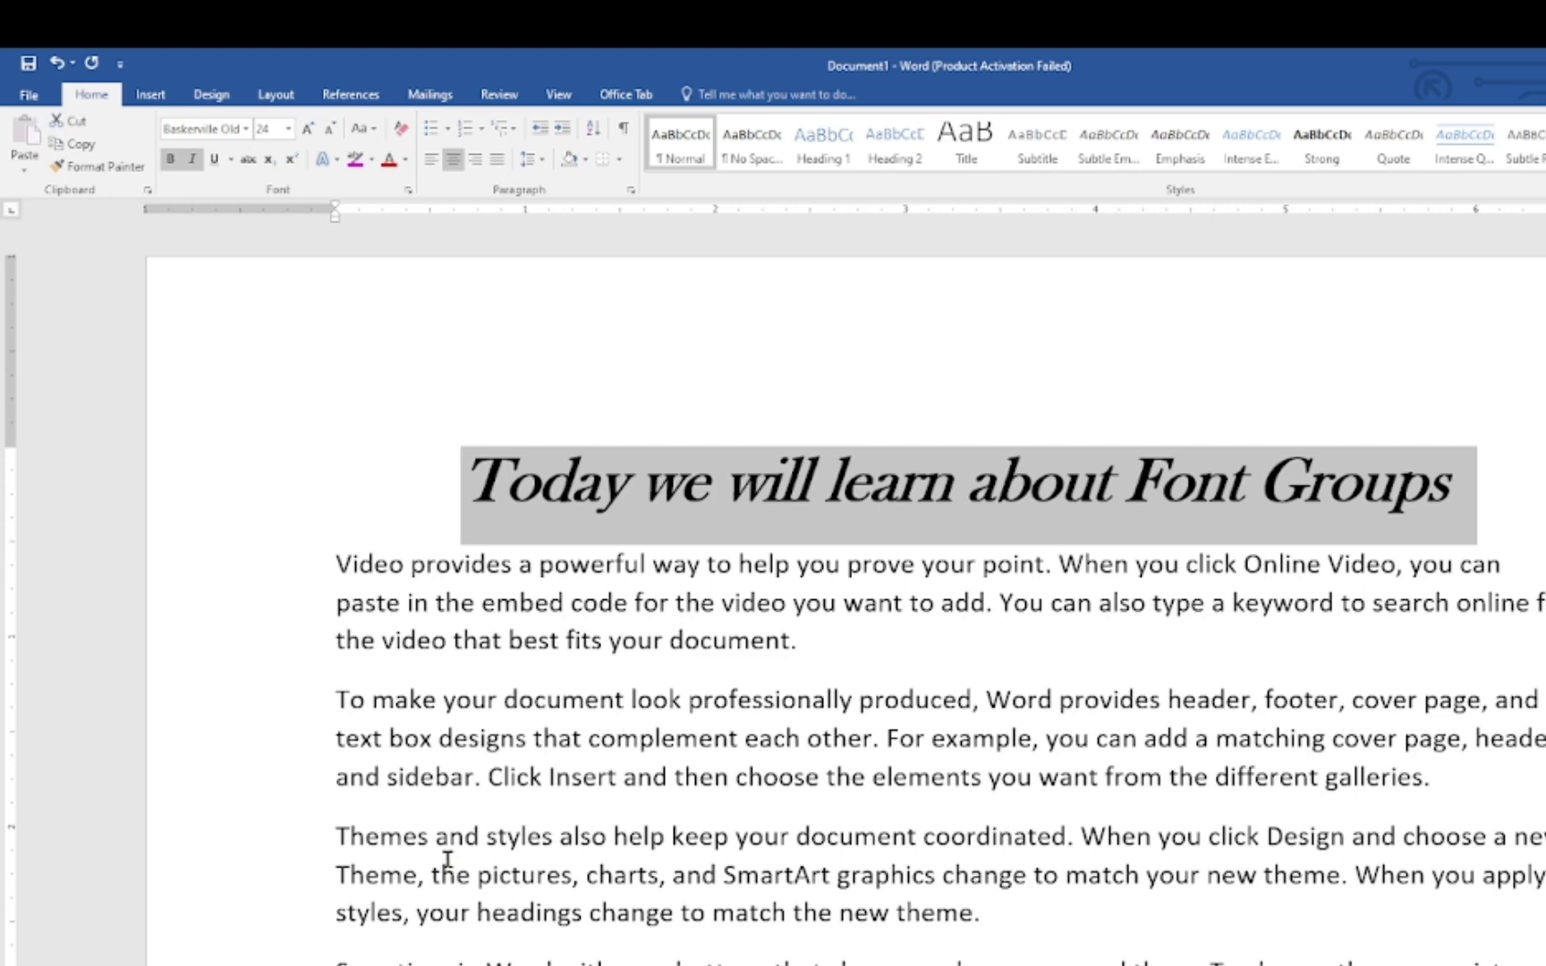
{"action": "key", "text": "ctrl+u"}
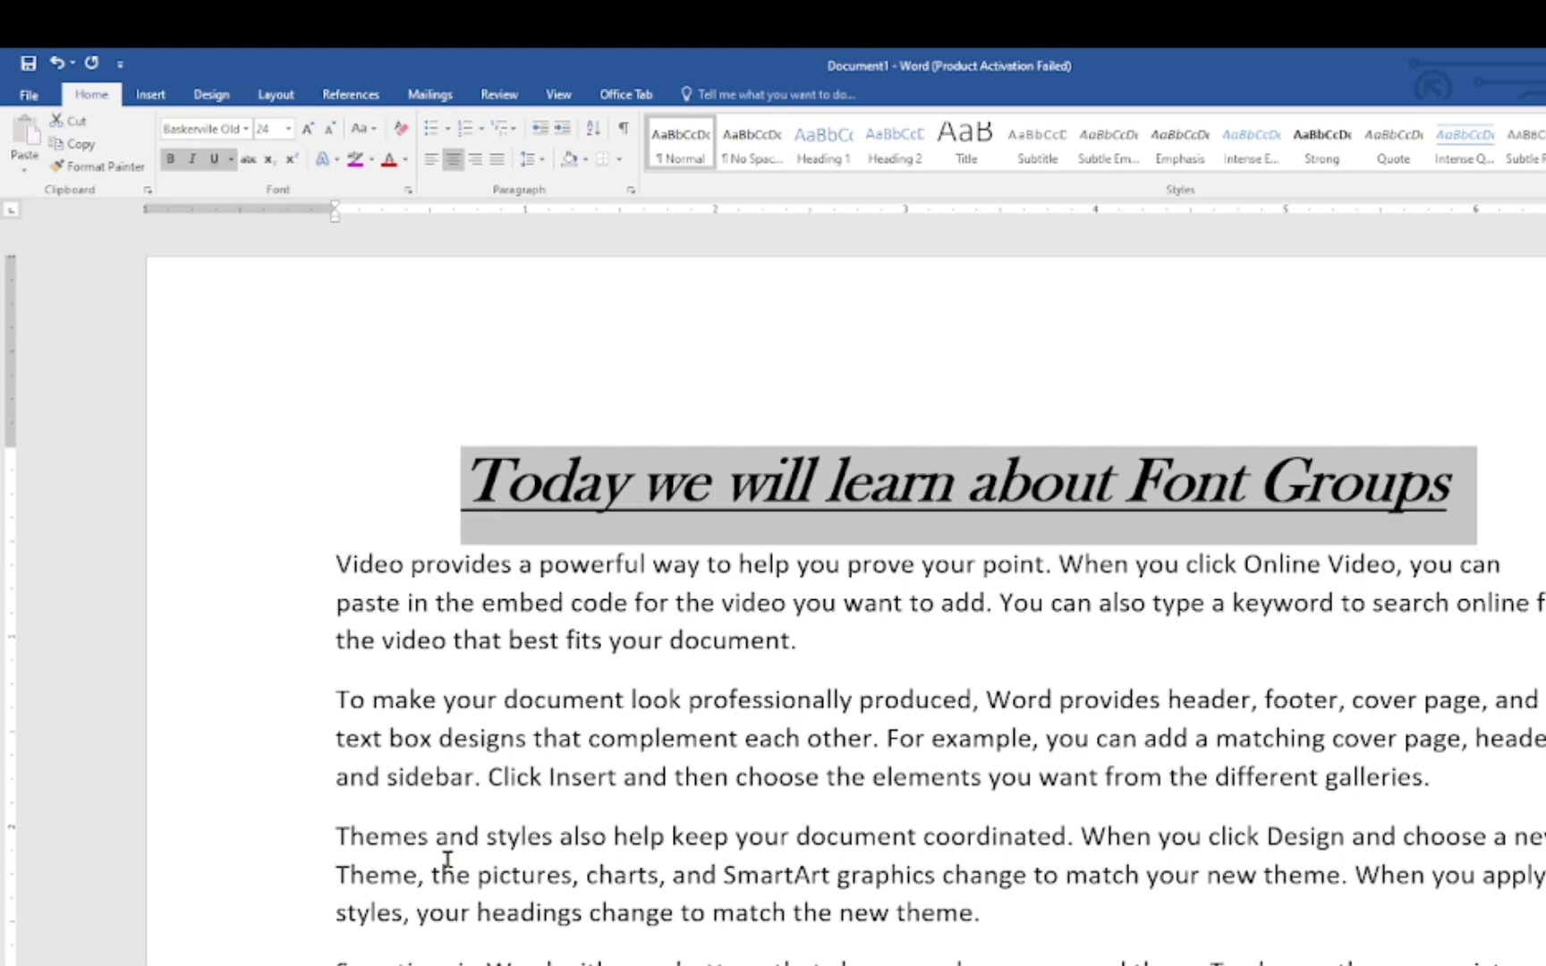
{"action": "left_click", "coordinate": [828, 567]}
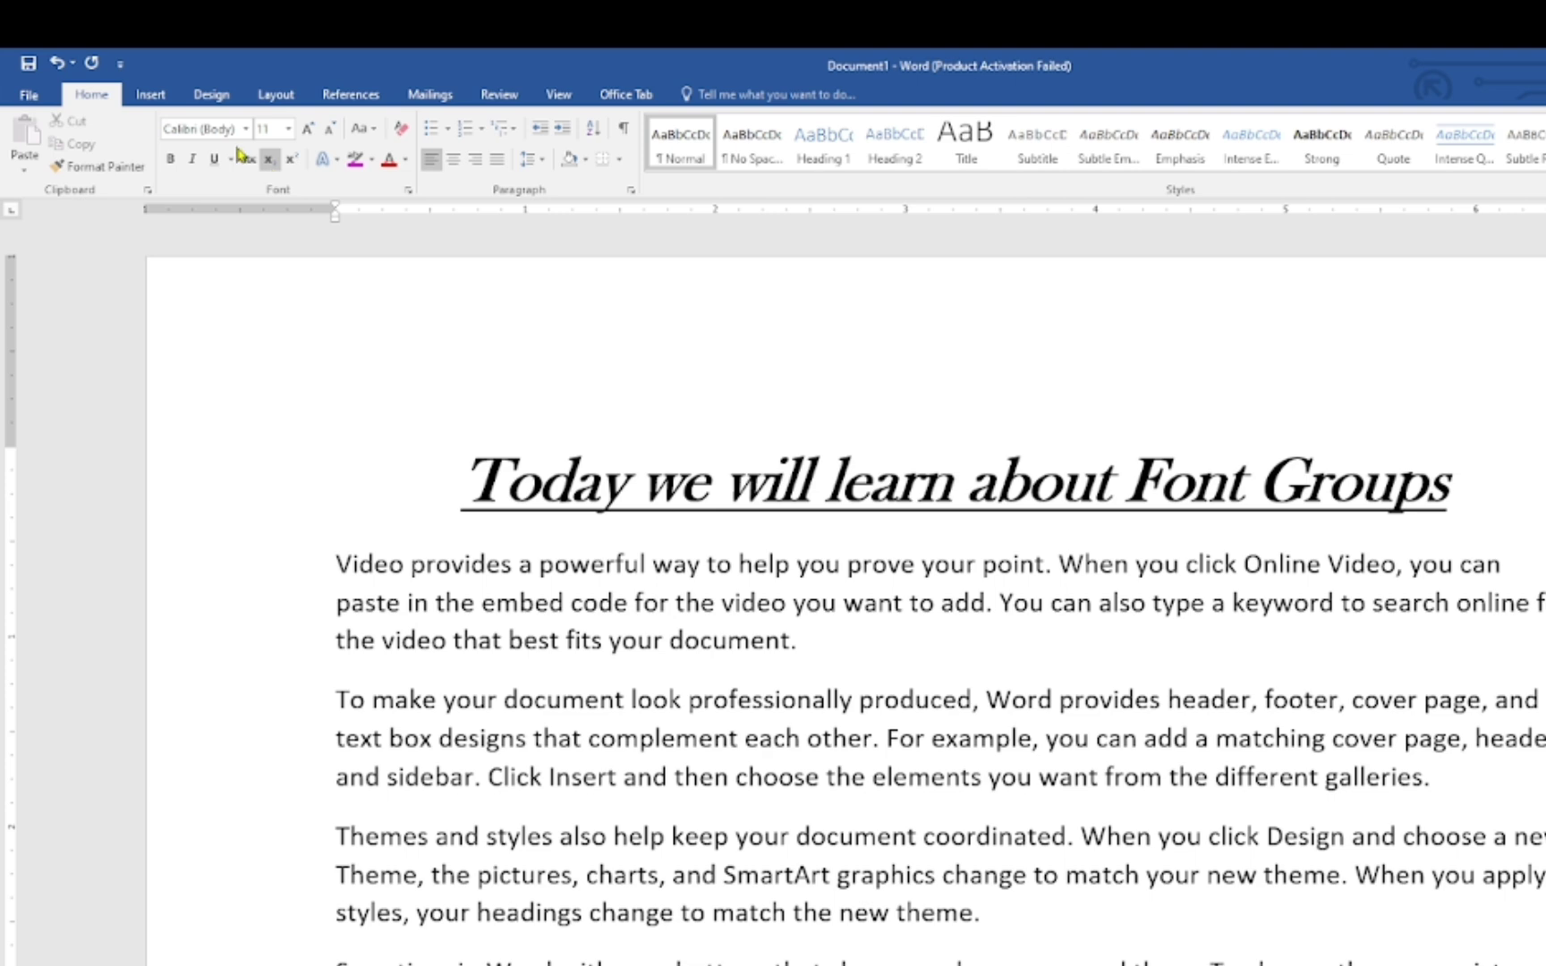
Change the underline color of the title line to the standard green.
{"action": "left_click_drag", "start_coordinate": [464, 487], "coordinate": [1472, 491]}
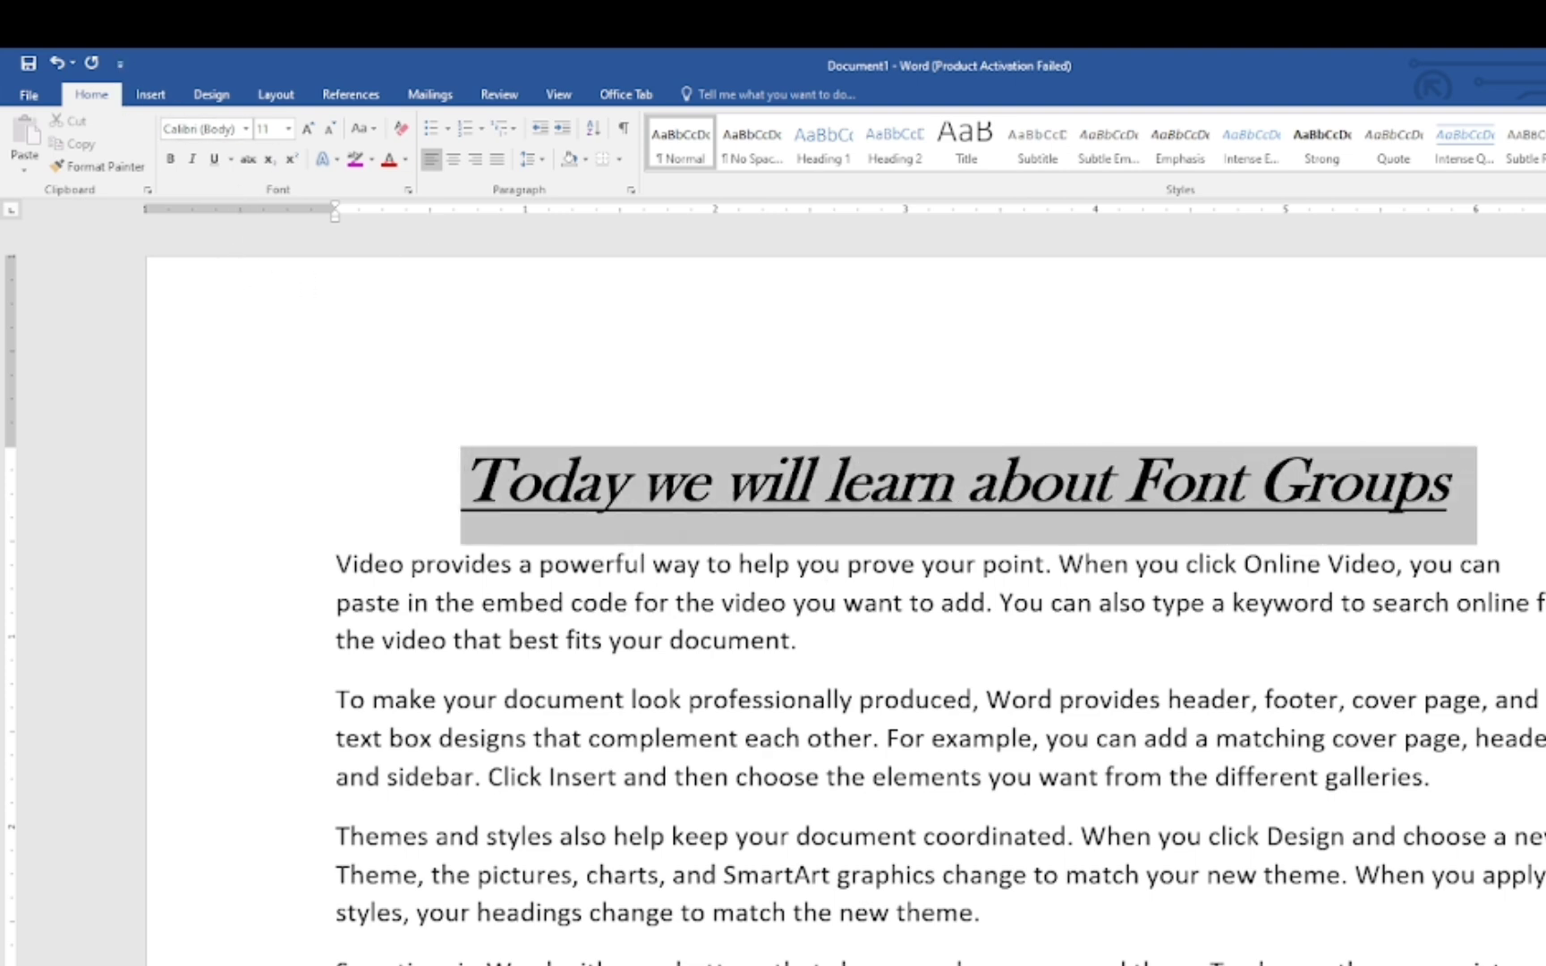
{"action": "left_click", "coordinate": [231, 159]}
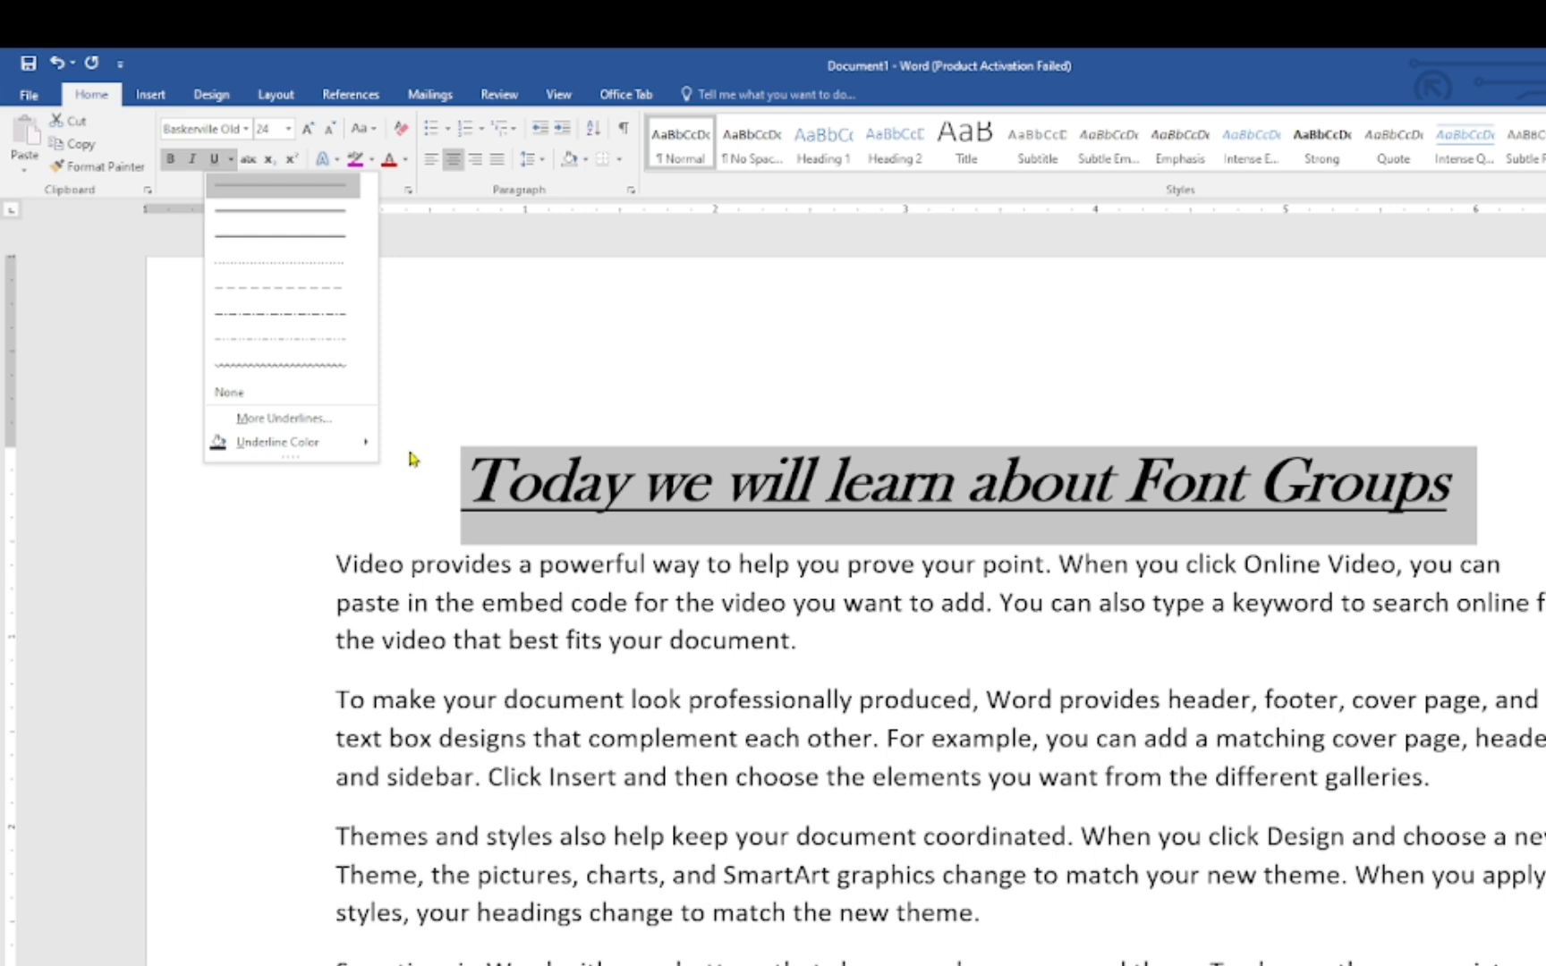
{"action": "mouse_move", "coordinate": [356, 452]}
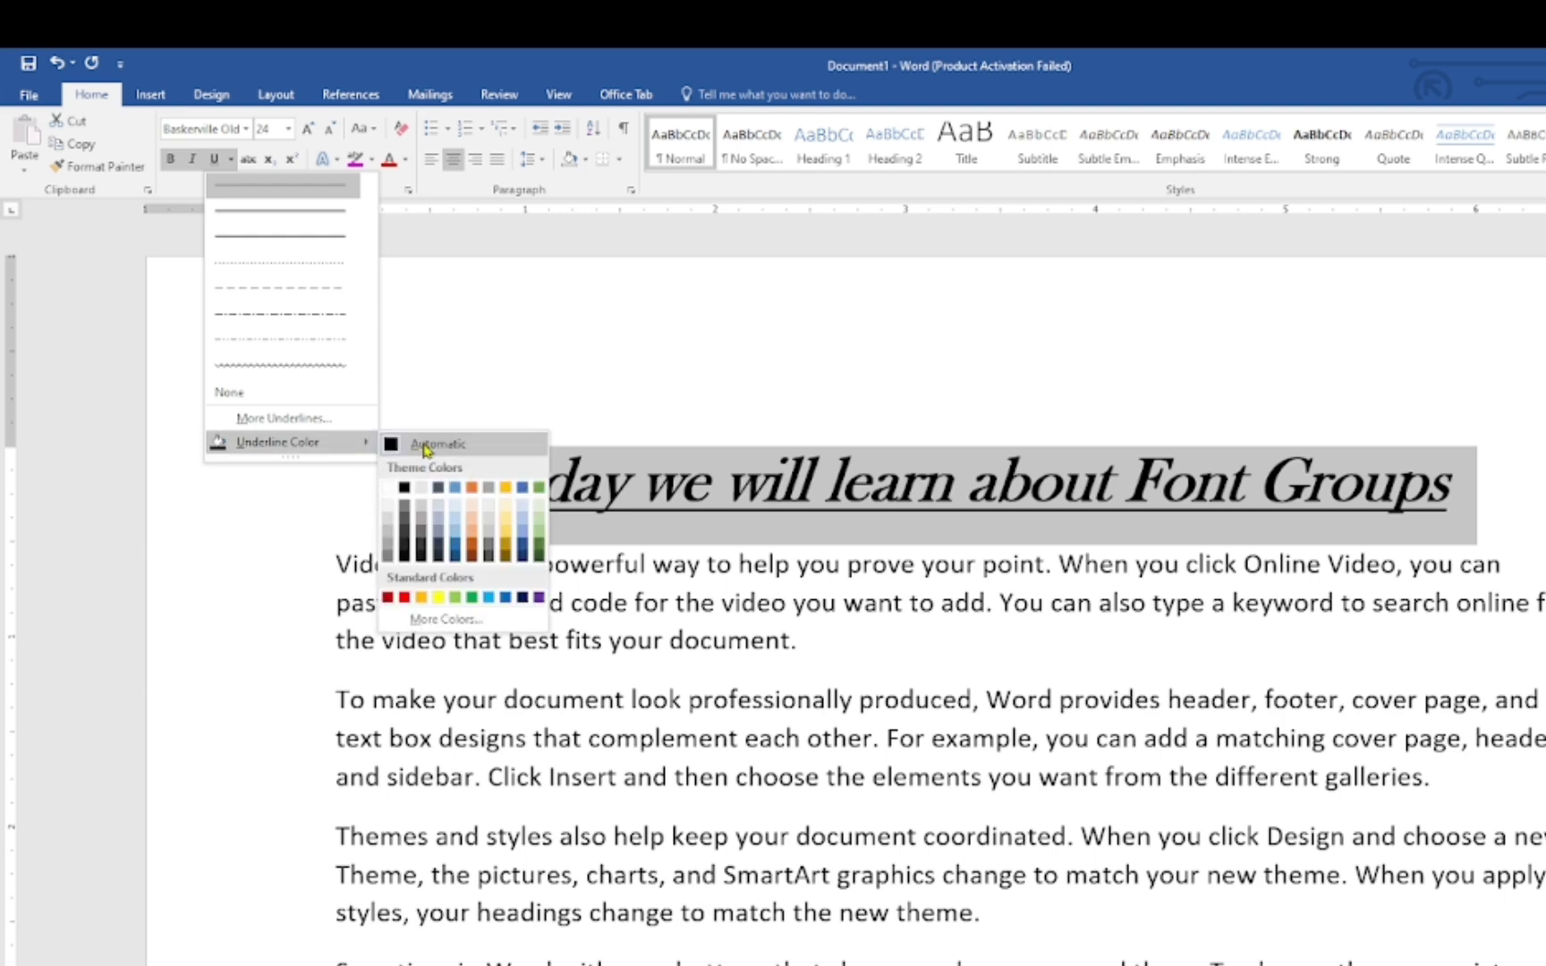
{"action": "left_click", "coordinate": [472, 598]}
{"action": "left_click", "coordinate": [653, 638]}
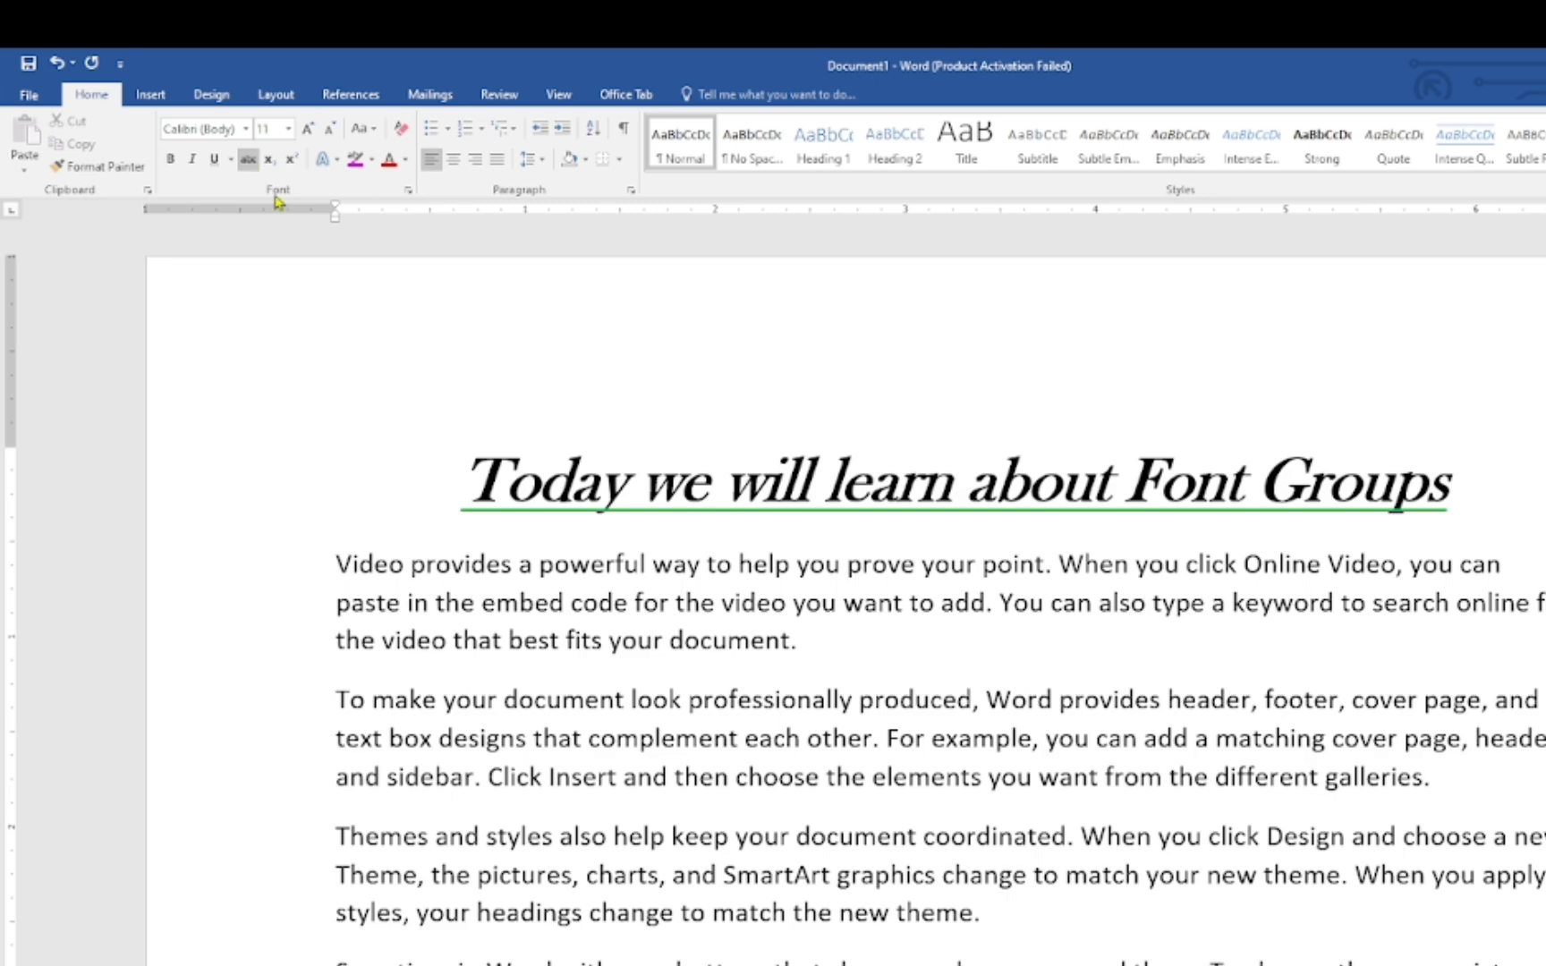
Add the number 100 on a new line below the last paragraph and strike it through.
{"action": "scroll", "coordinate": [895, 841], "scroll_direction": "down", "scroll_amount": 1}
{"action": "scroll", "coordinate": [895, 841], "scroll_direction": "down", "scroll_amount": 4}
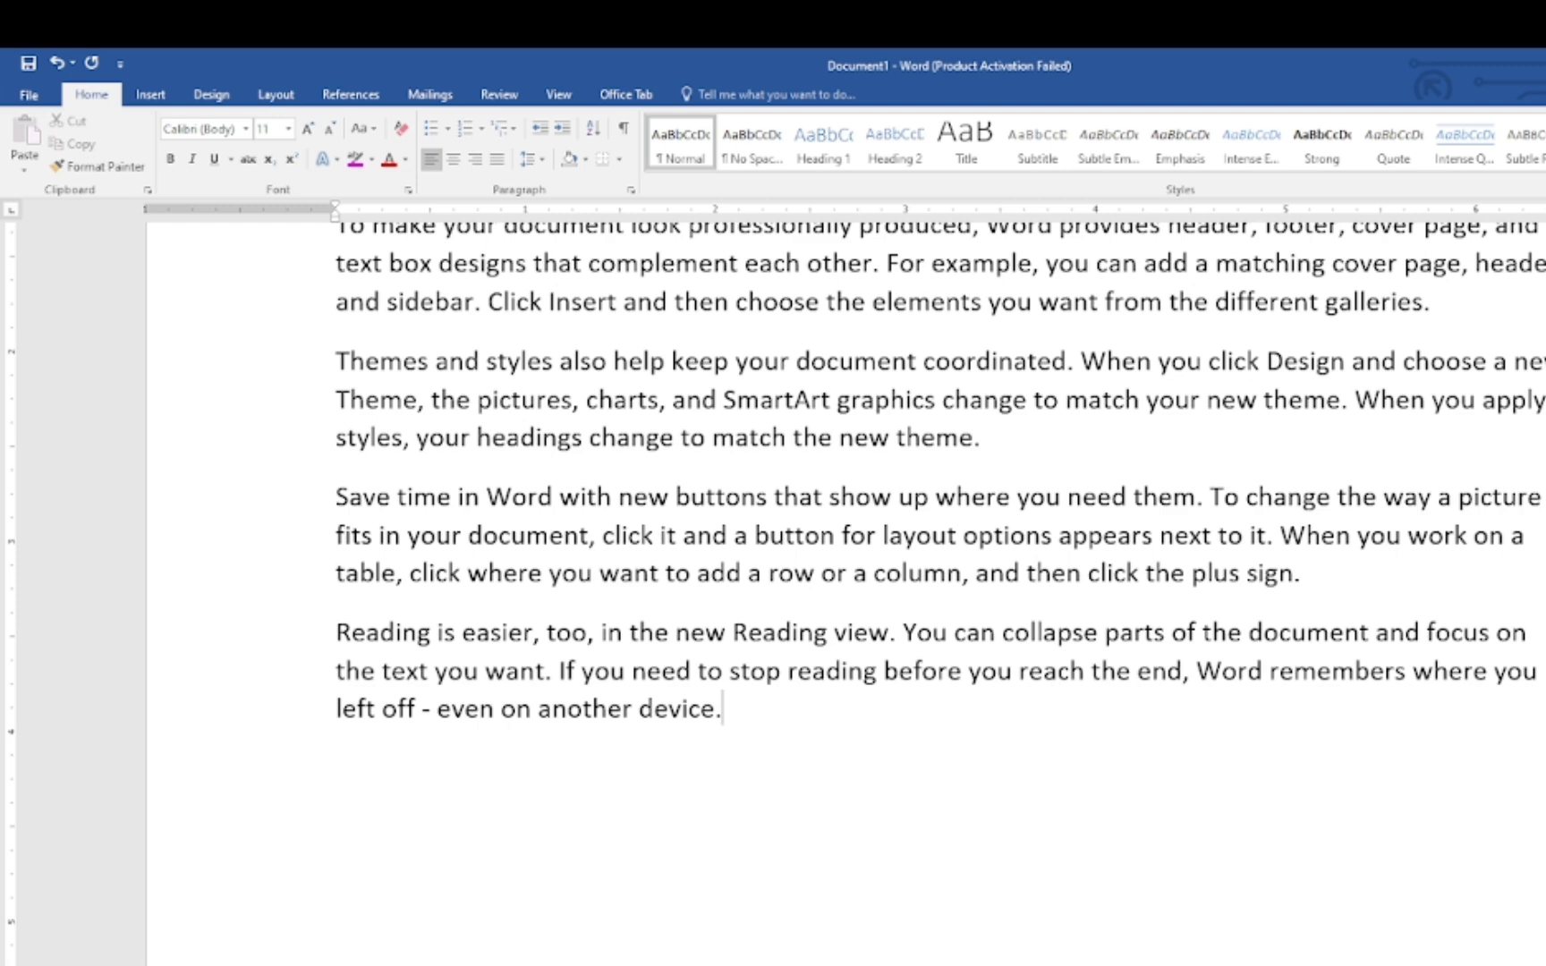
{"action": "key", "text": "Return"}
{"action": "key", "text": "Return"}
{"action": "type", "text": "100"}
{"action": "left_click_drag", "start_coordinate": [397, 837], "coordinate": [330, 837]}
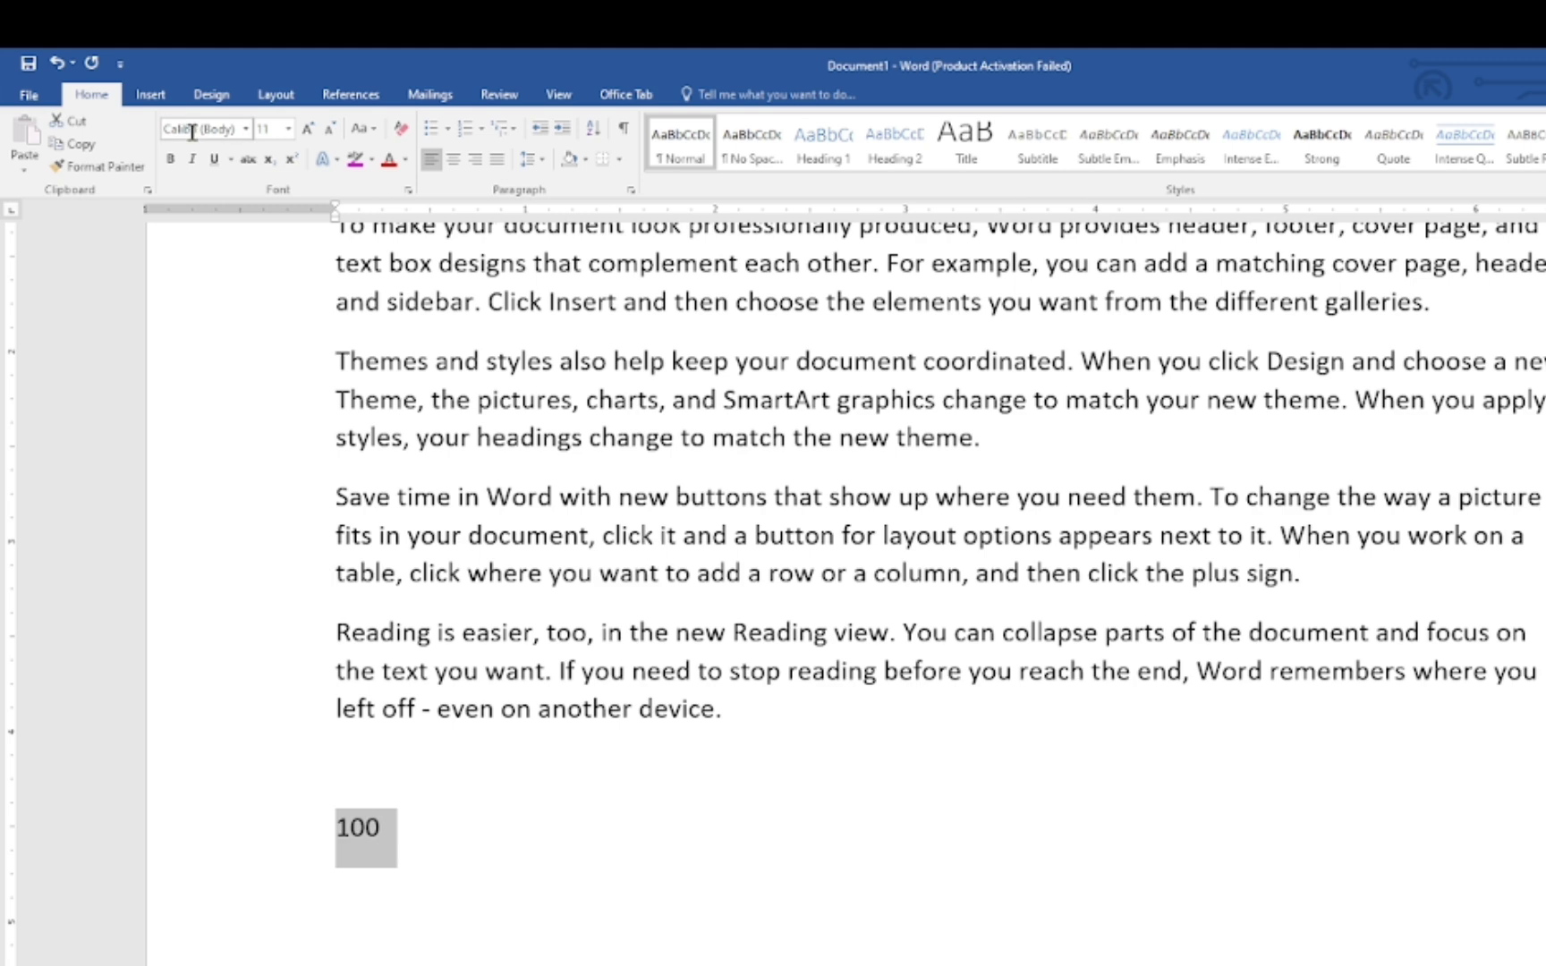
{"action": "left_click", "coordinate": [247, 159]}
{"action": "left_click", "coordinate": [441, 834]}
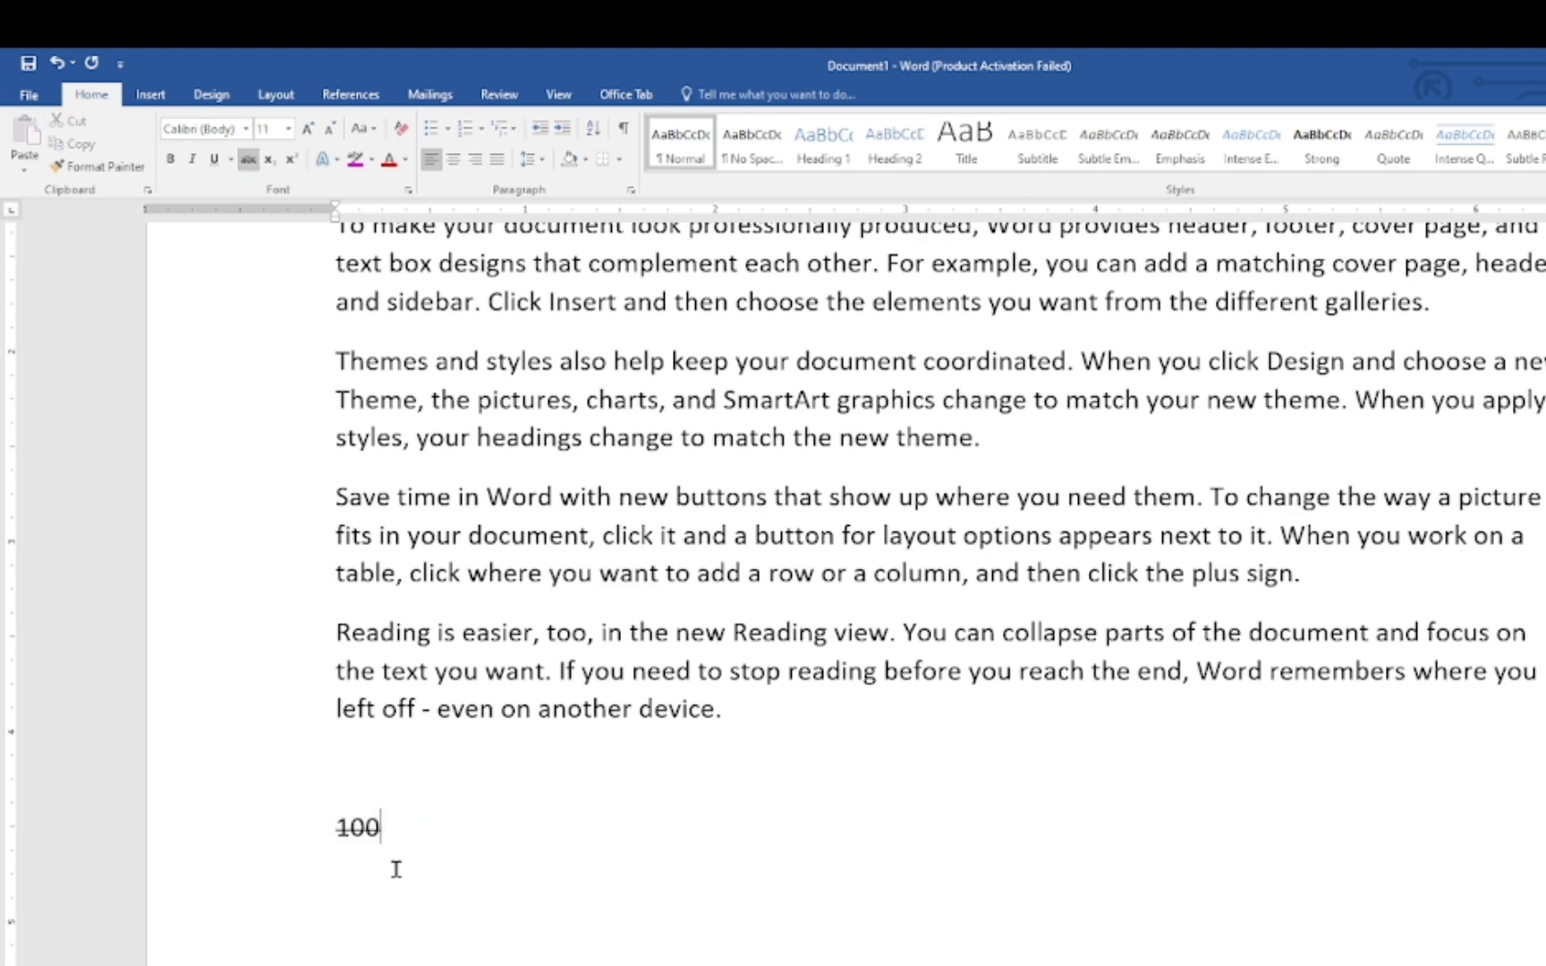
Write 78 after the struck-through 100 and remove the strikethrough from the 78 only.
{"action": "type", "text": "78"}
{"action": "left_click_drag", "start_coordinate": [427, 834], "coordinate": [381, 850]}
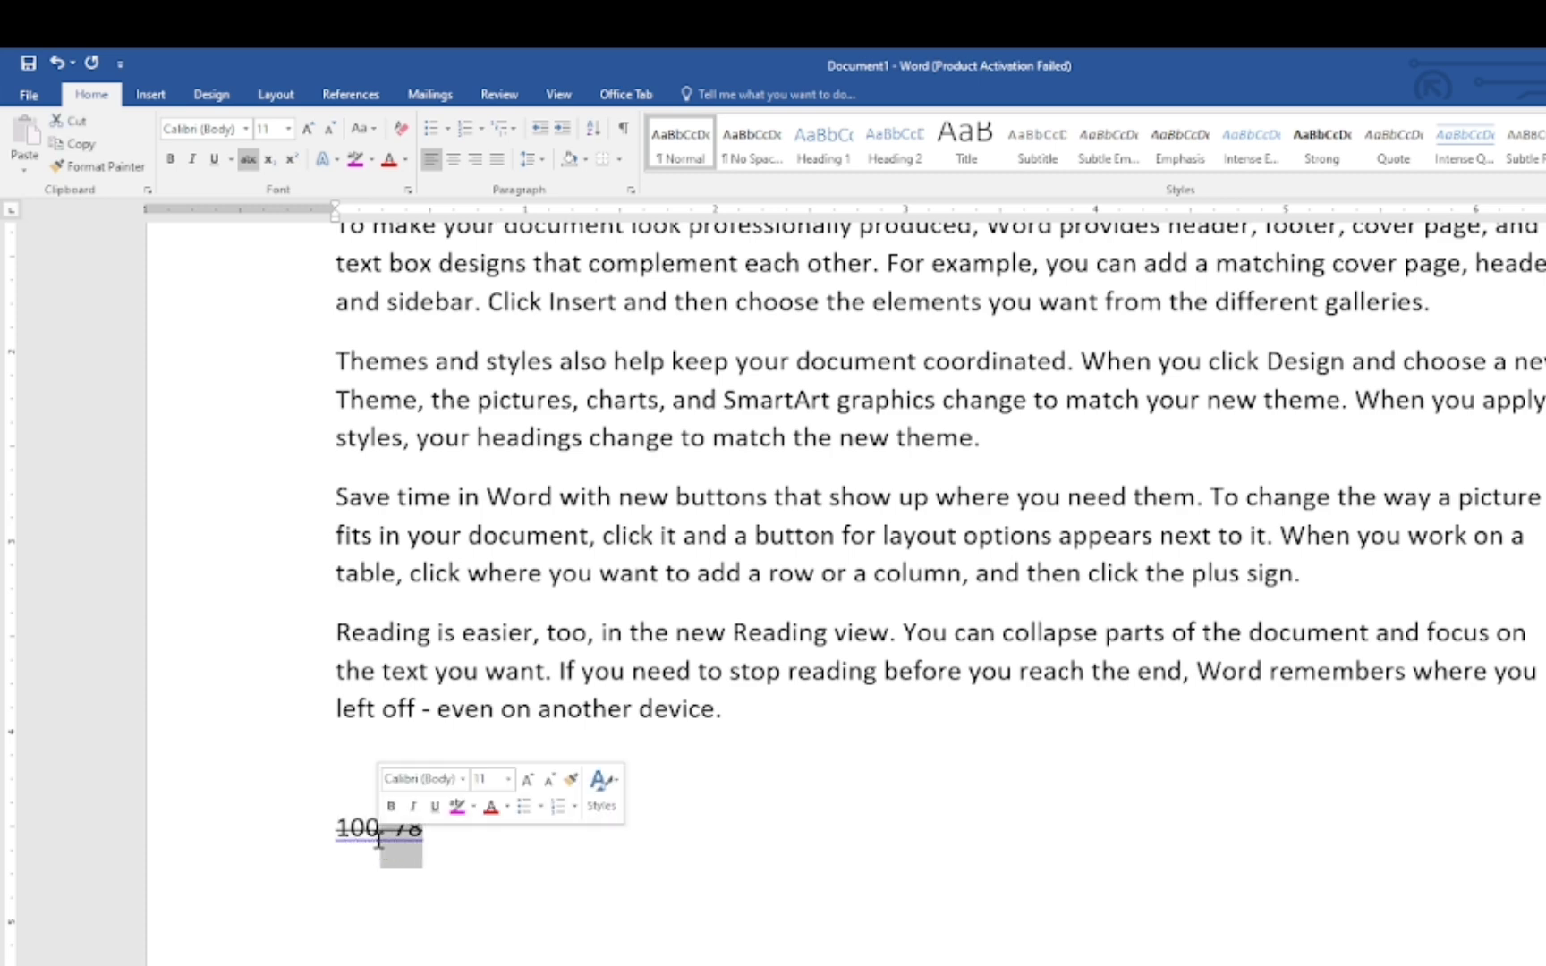
{"action": "left_click", "coordinate": [248, 159]}
{"action": "left_click", "coordinate": [487, 834]}
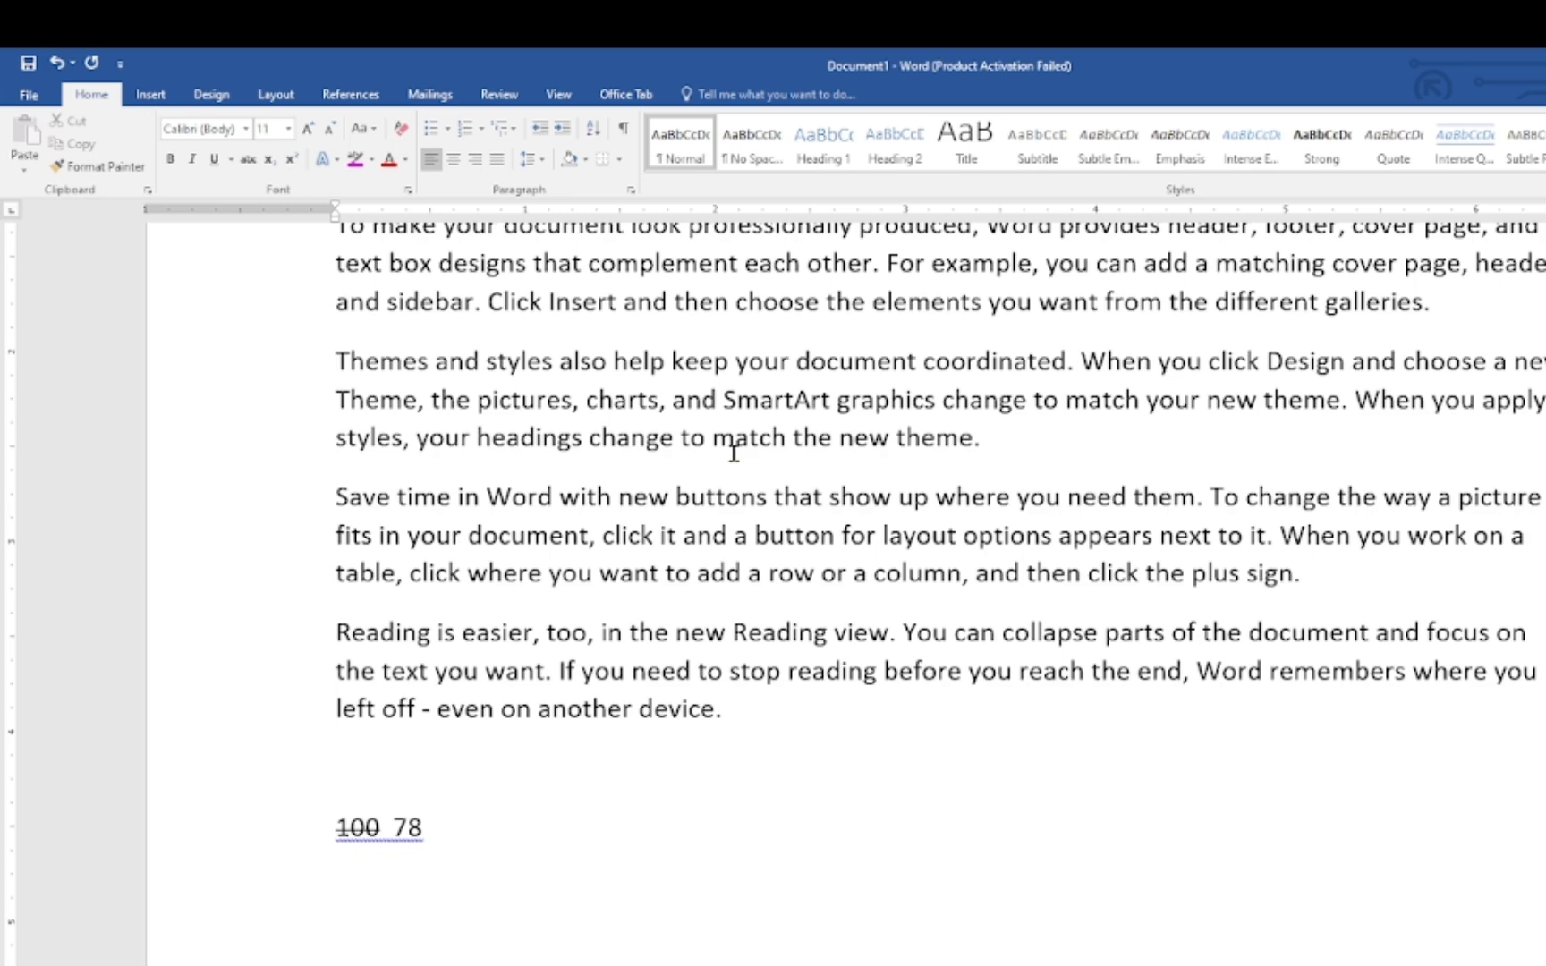
Apply the preset gold text effect from the first row of effects to the title line.
{"action": "scroll", "coordinate": [734, 452], "scroll_direction": "up", "scroll_amount": 3}
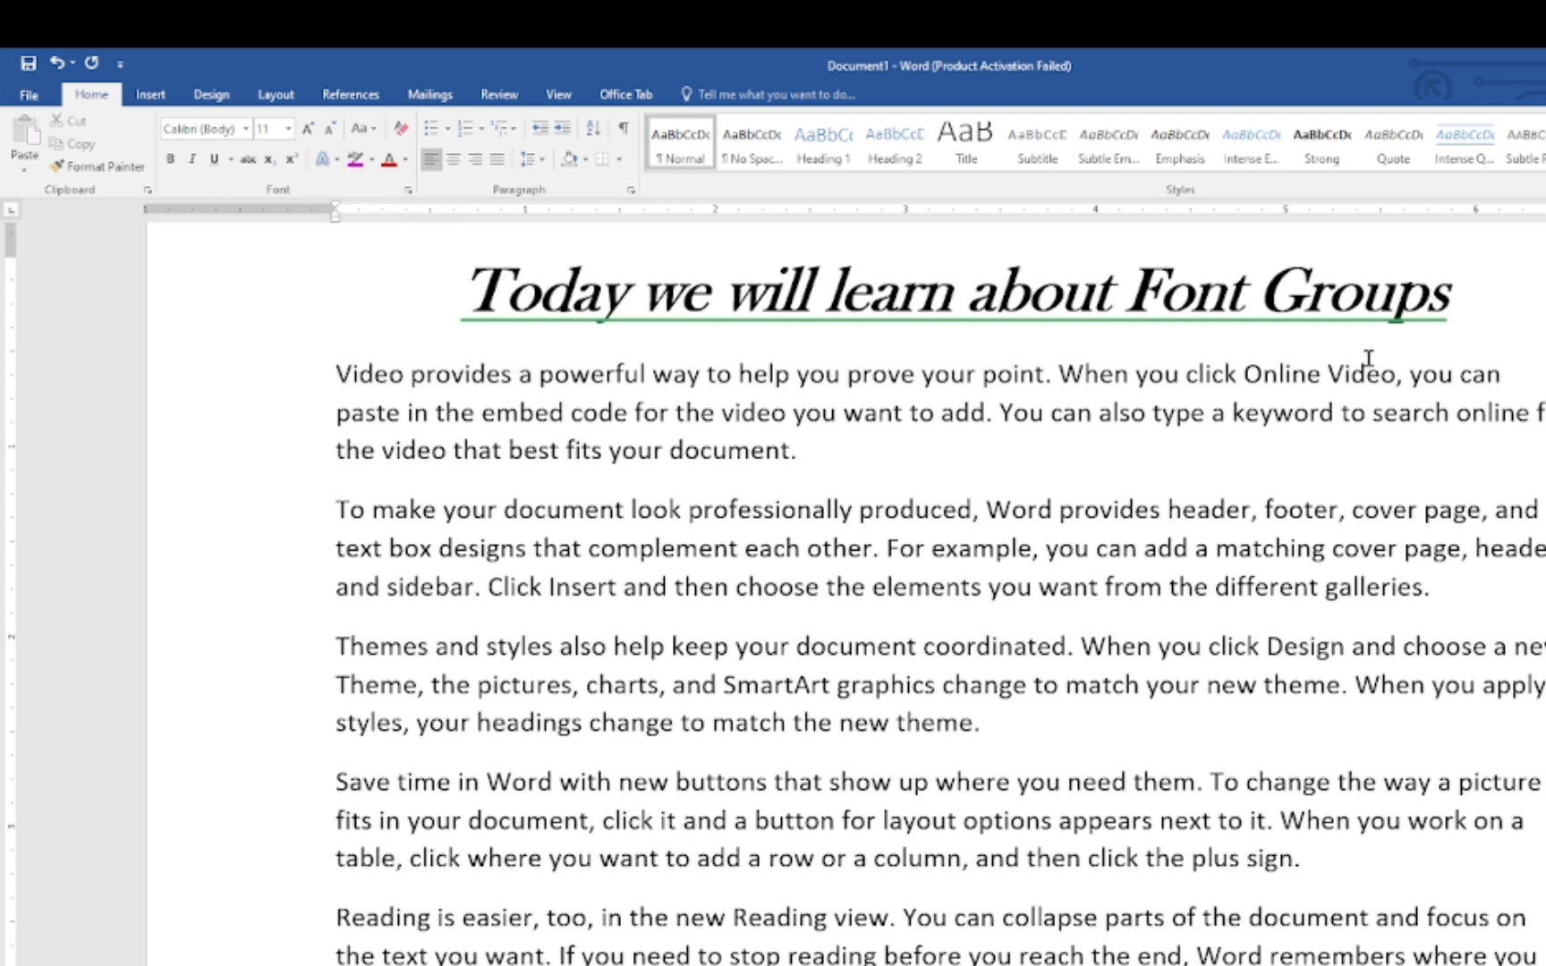
{"action": "left_click_drag", "start_coordinate": [1458, 296], "coordinate": [459, 295]}
{"action": "left_click", "coordinate": [323, 160]}
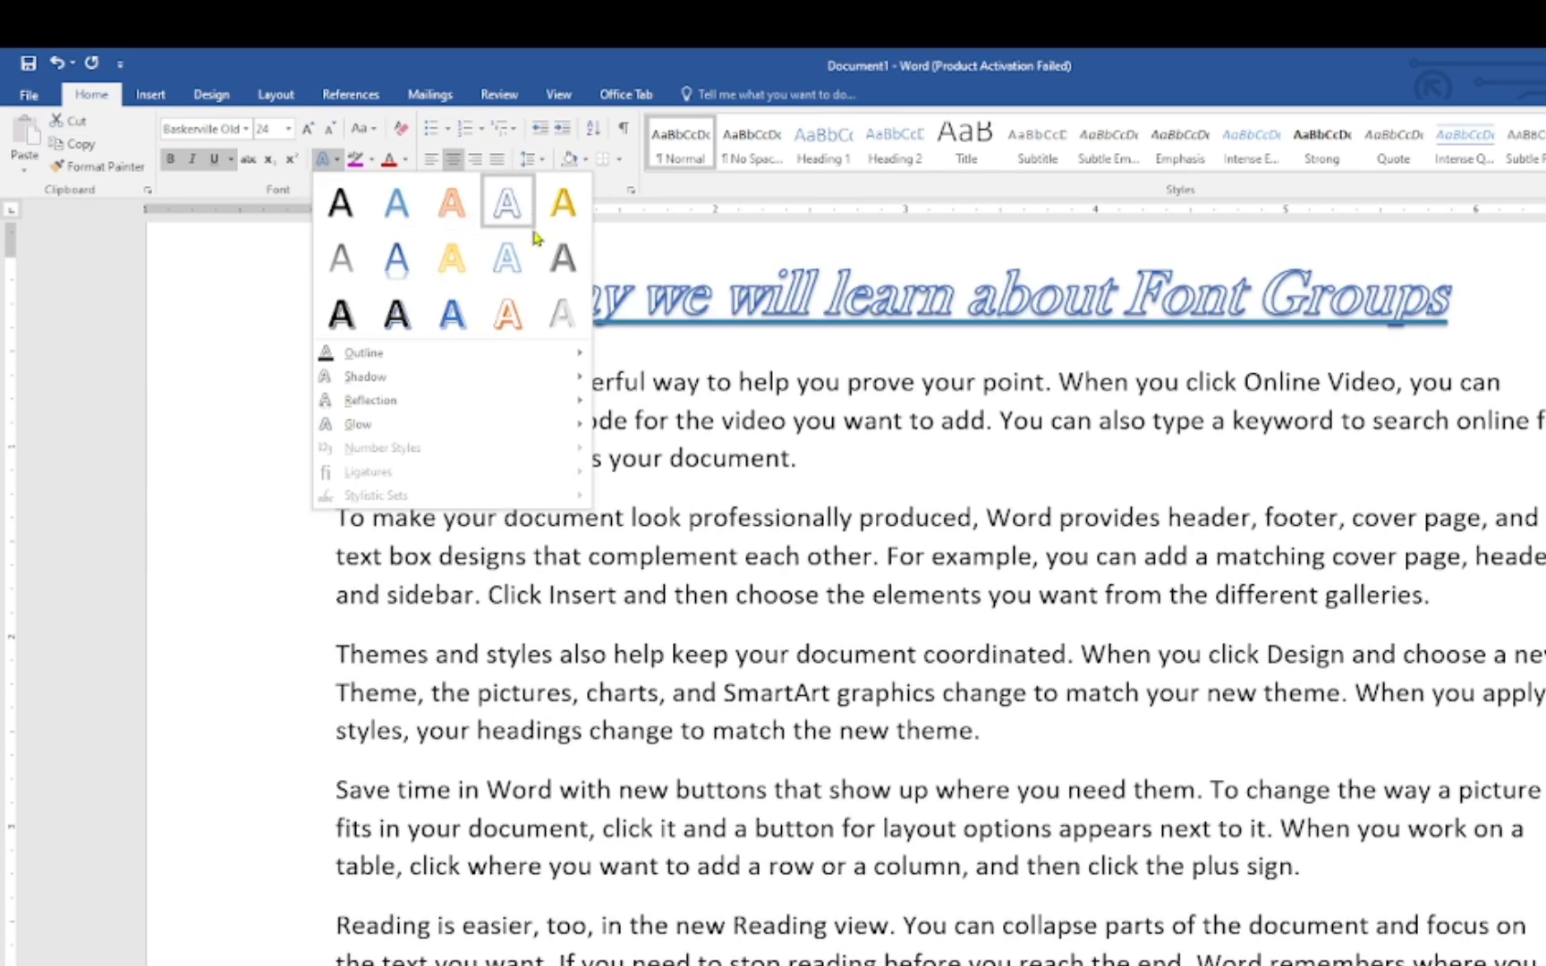
{"action": "left_click", "coordinate": [552, 217]}
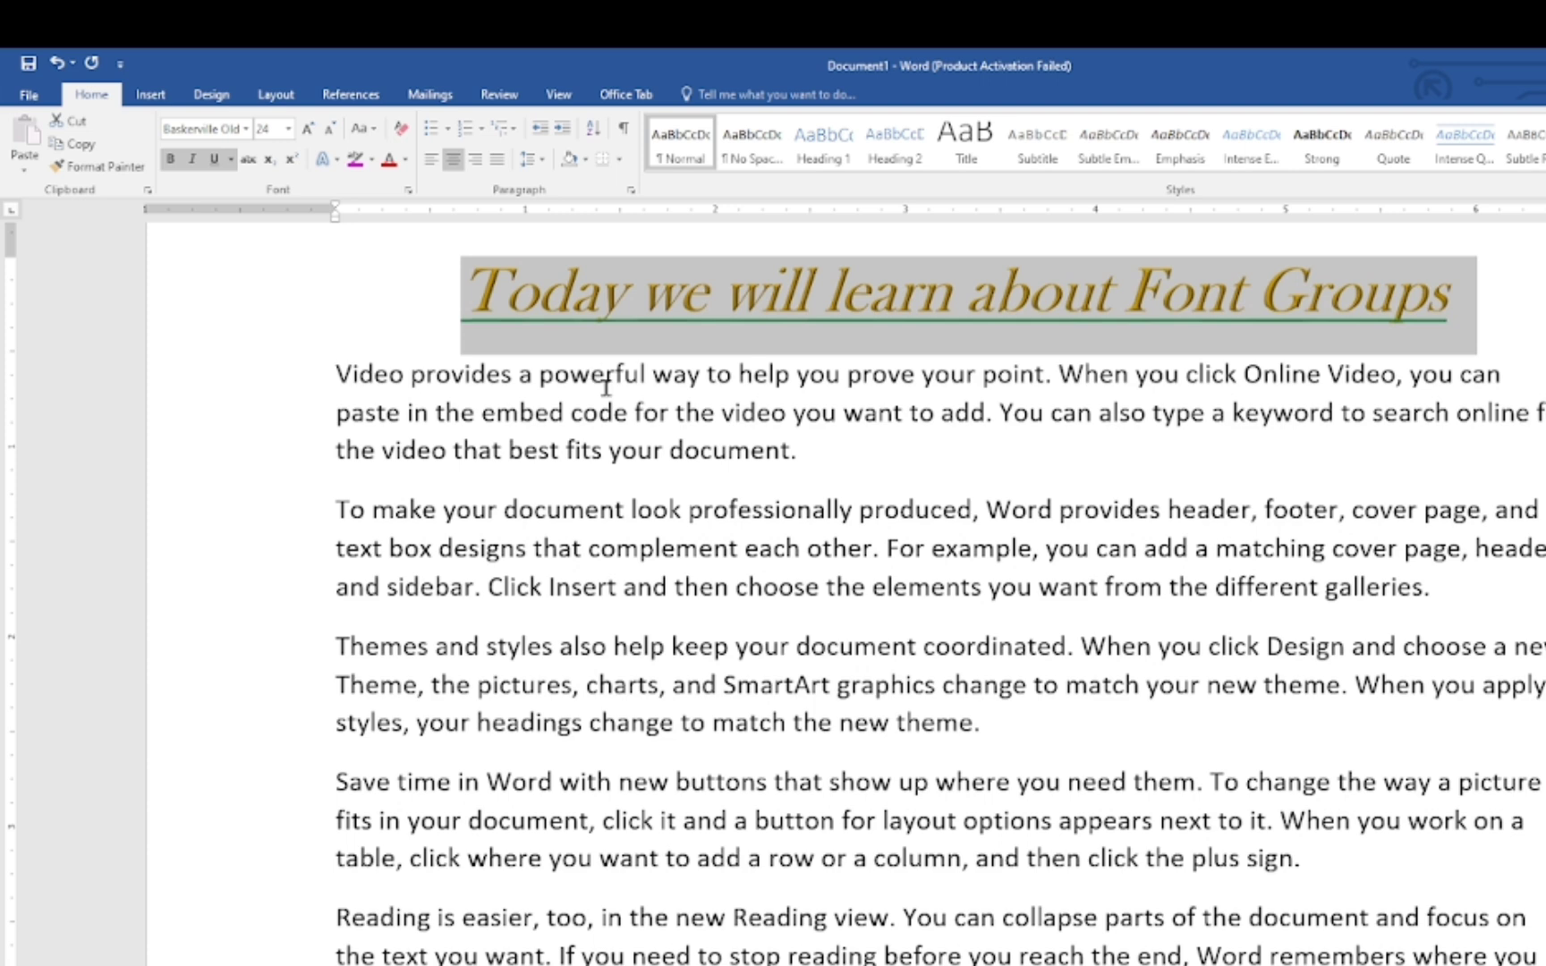
Add a shadow to the title line, using the third outer variation in the first row.
{"action": "left_click", "coordinate": [326, 159]}
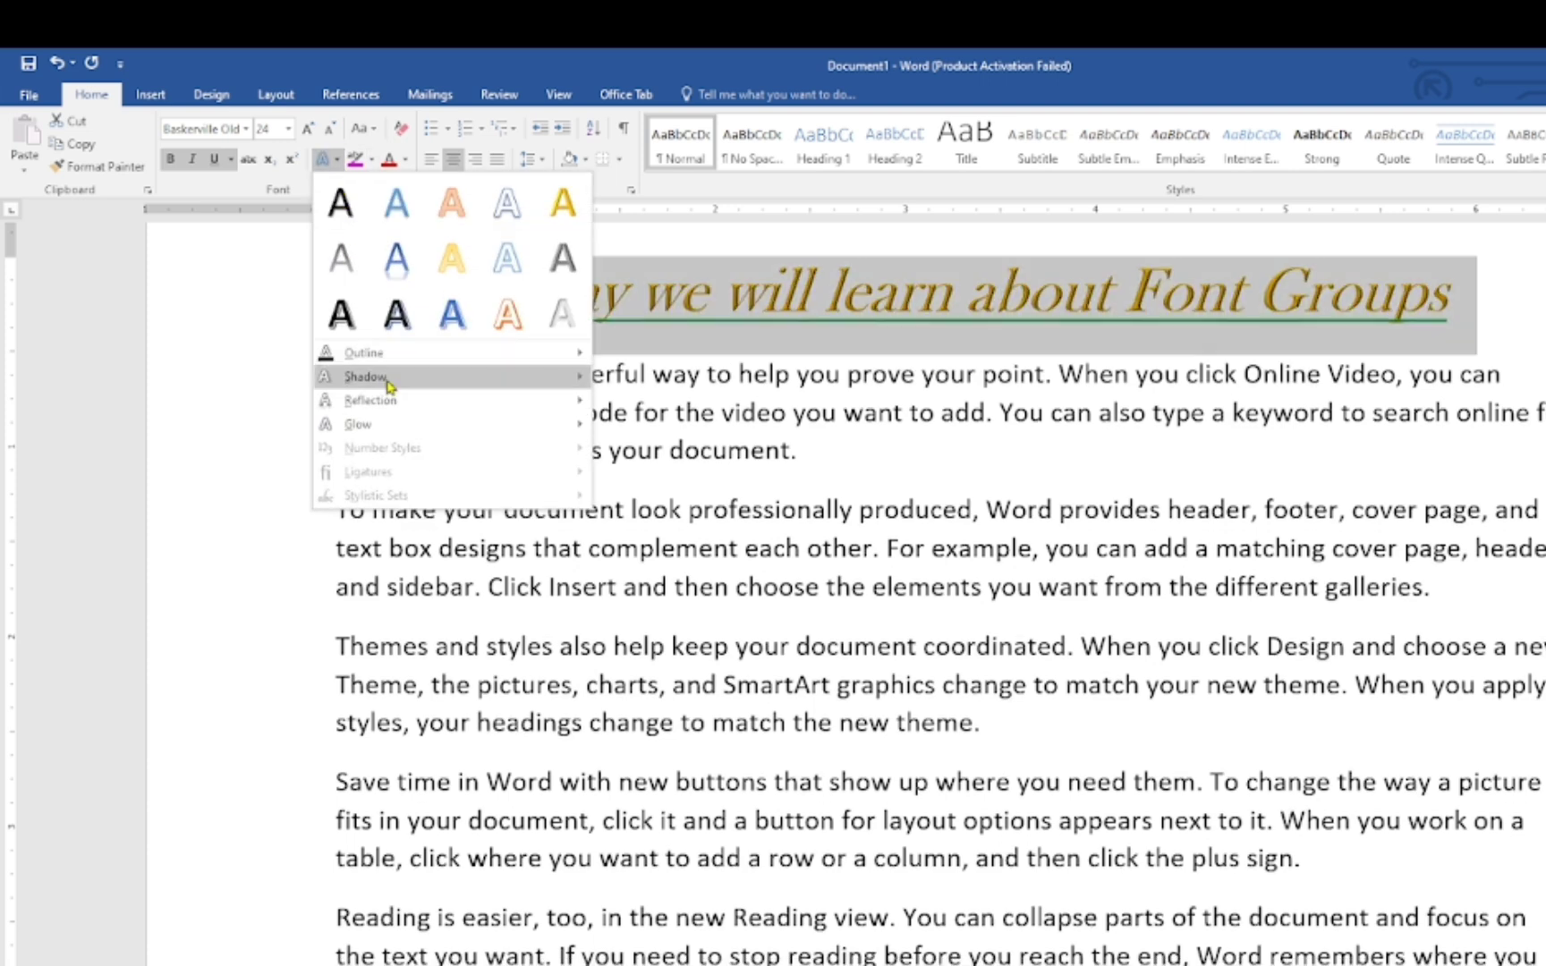
{"action": "mouse_move", "coordinate": [399, 353]}
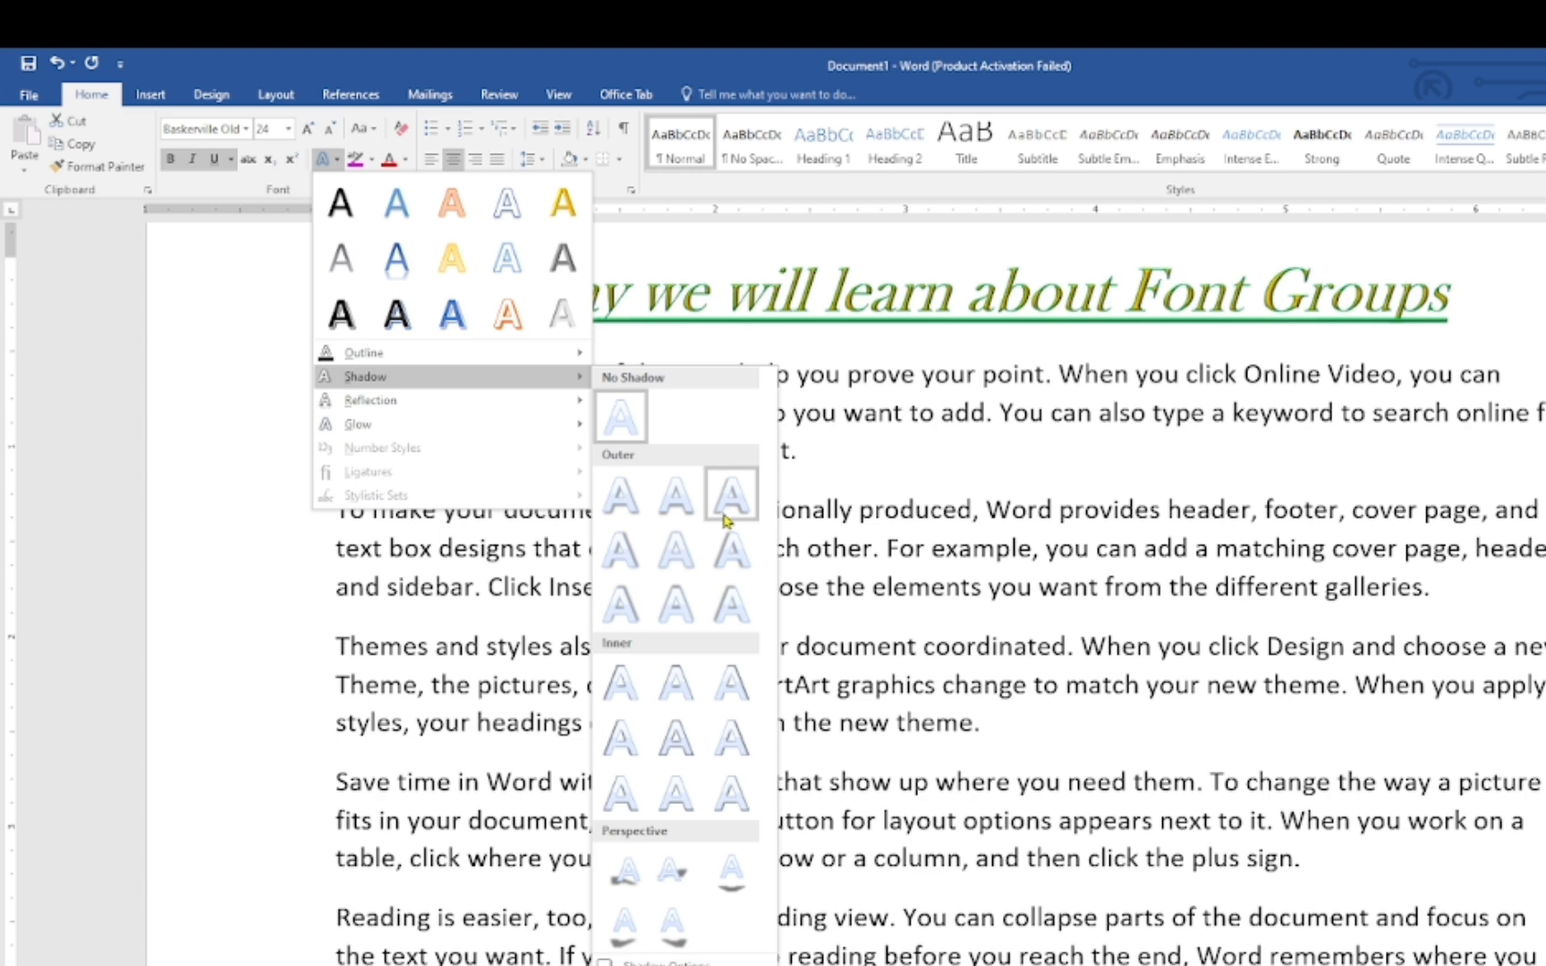
{"action": "left_click", "coordinate": [728, 517]}
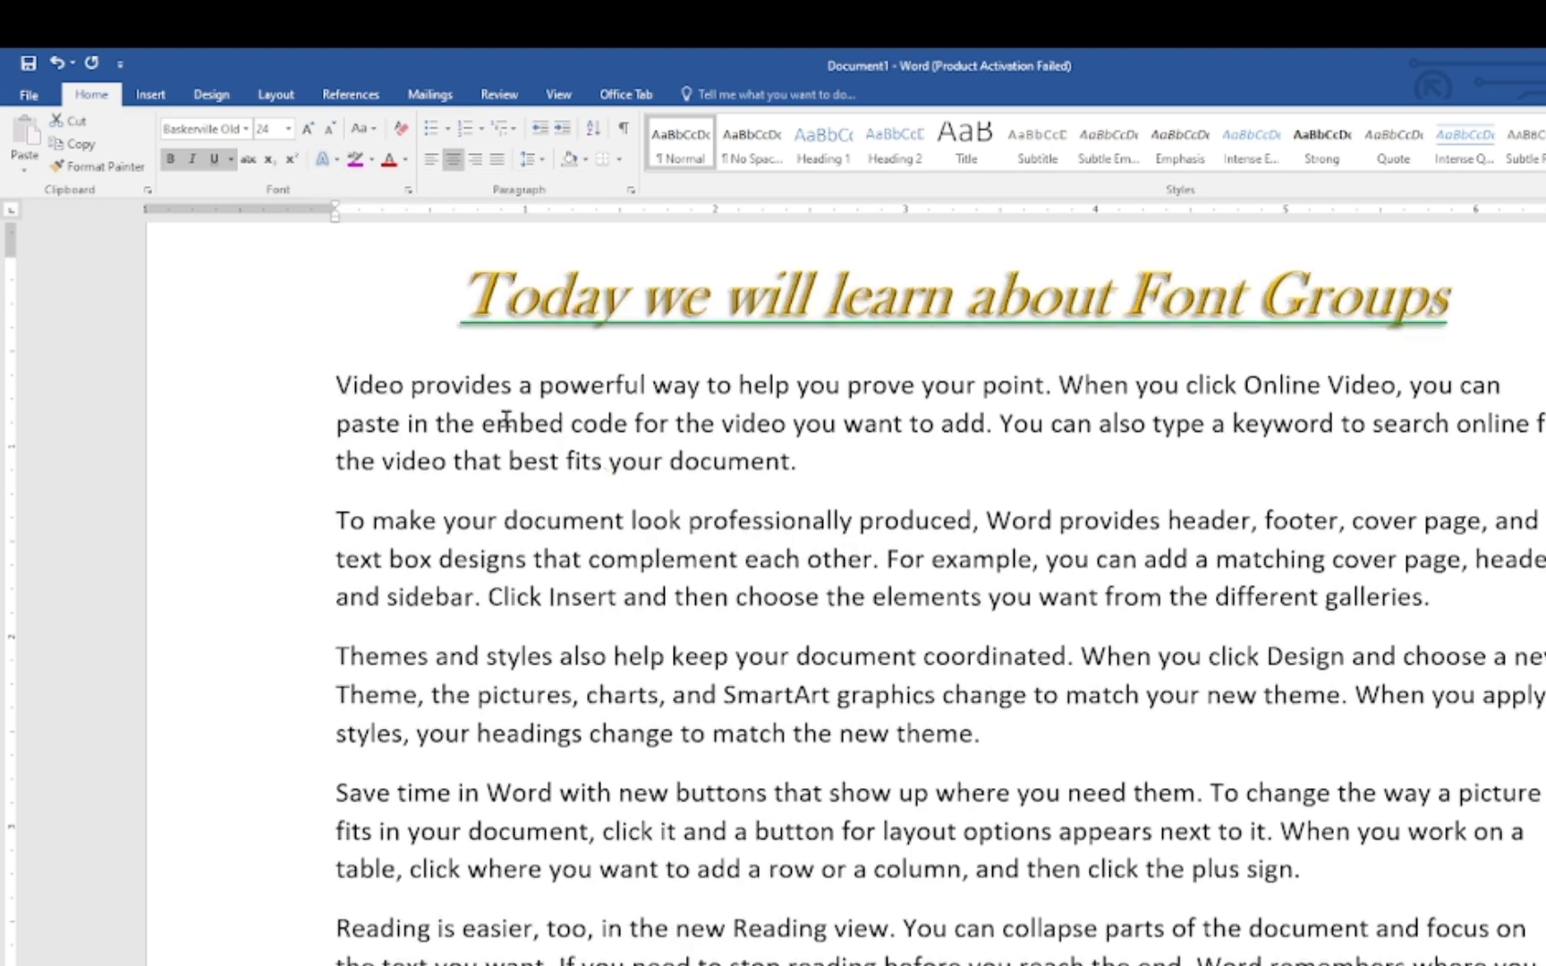
Preview the reflection and glow variations on the title line without applying any.
{"action": "left_click", "coordinate": [336, 163]}
{"action": "mouse_move", "coordinate": [404, 402]}
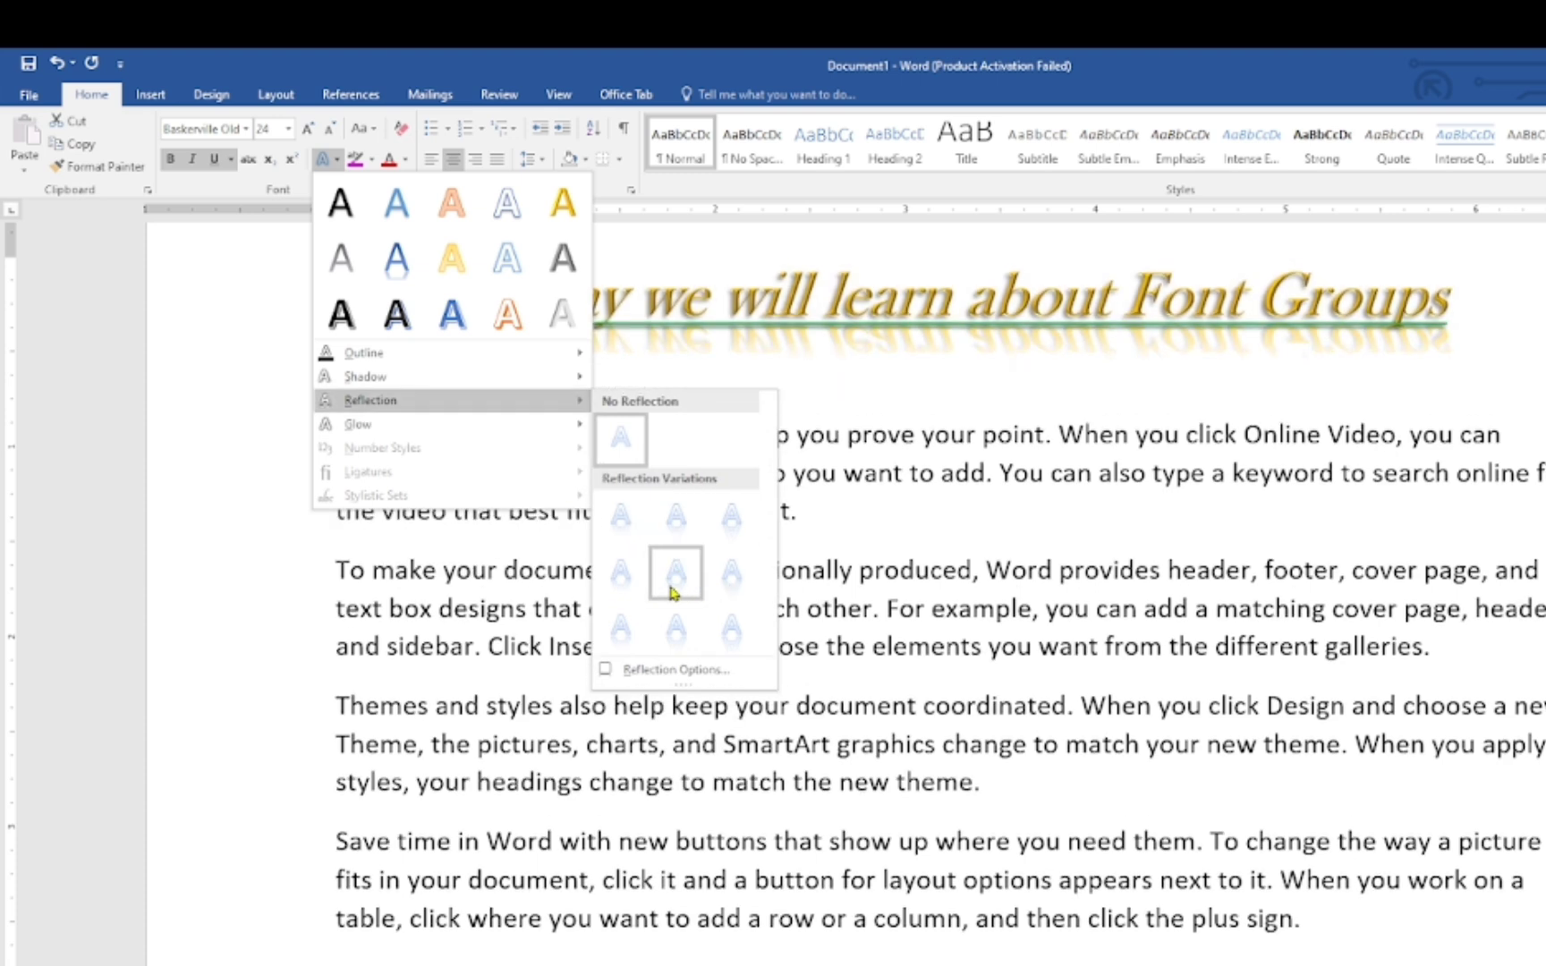
{"action": "mouse_move", "coordinate": [471, 433]}
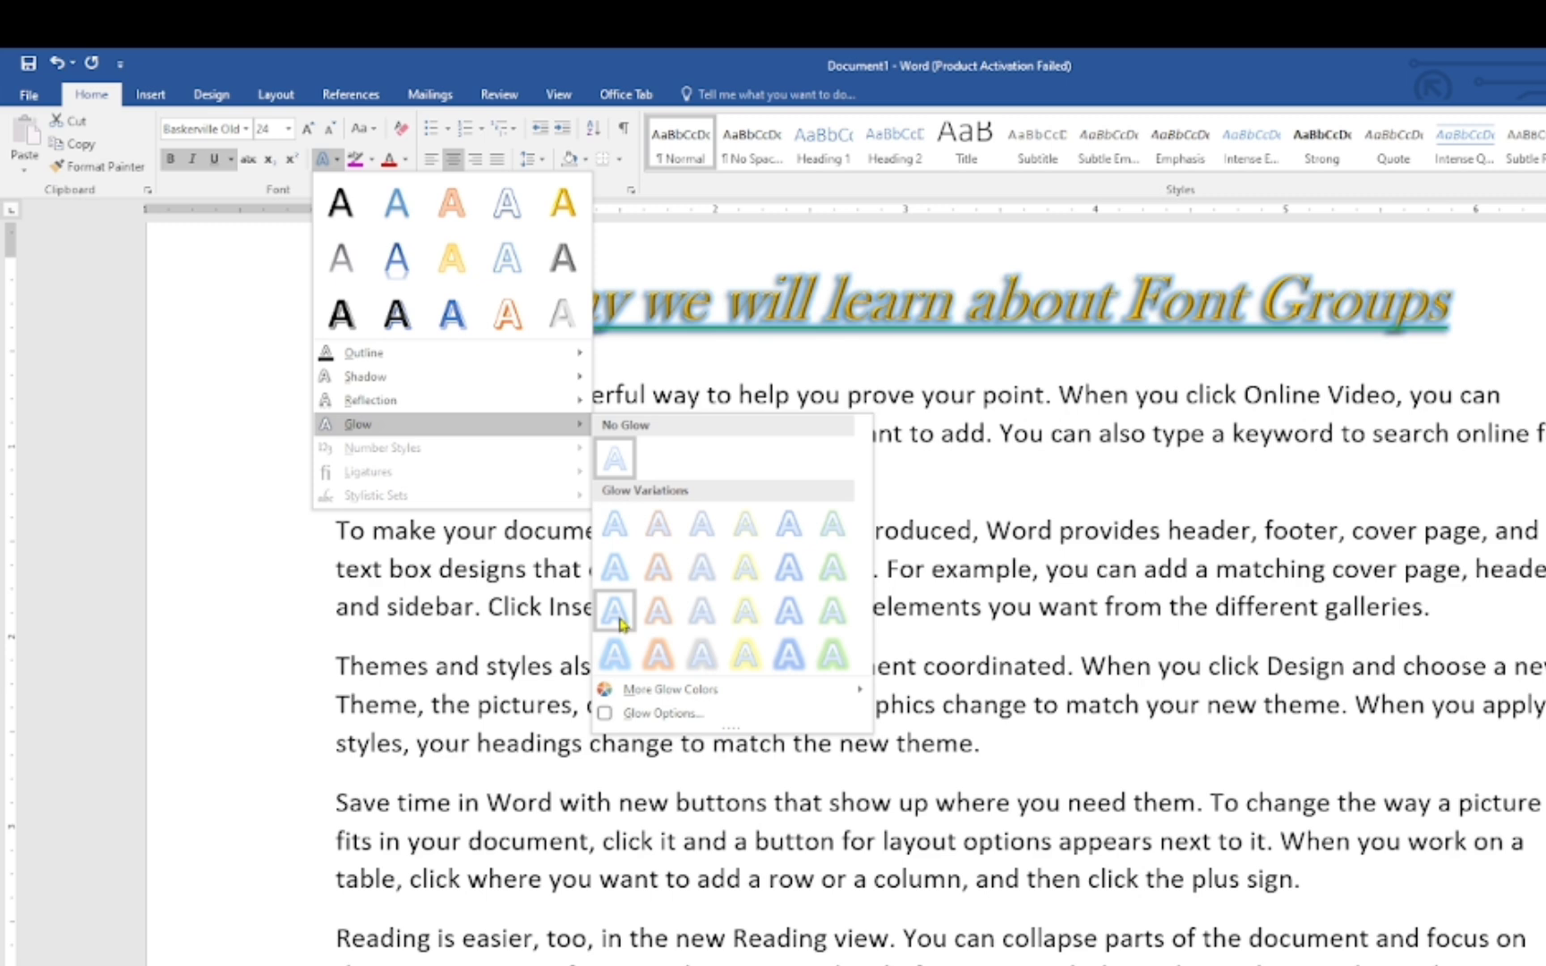
{"action": "left_click", "coordinate": [1144, 421]}
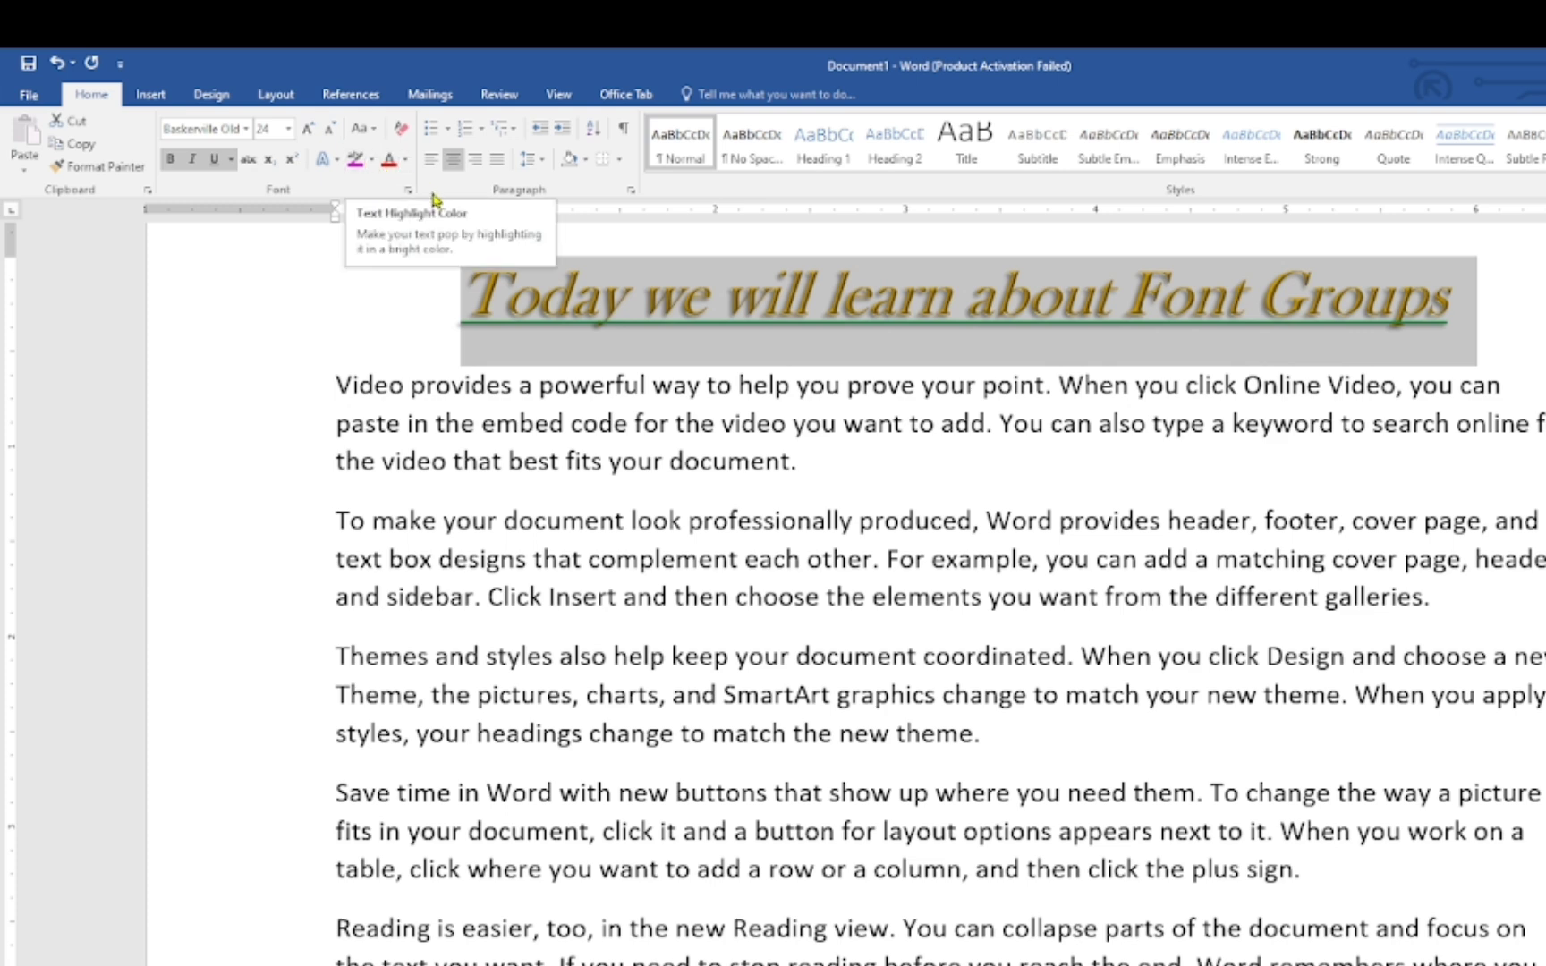
Highlight the title line in yellow.
{"action": "left_click", "coordinate": [372, 159]}
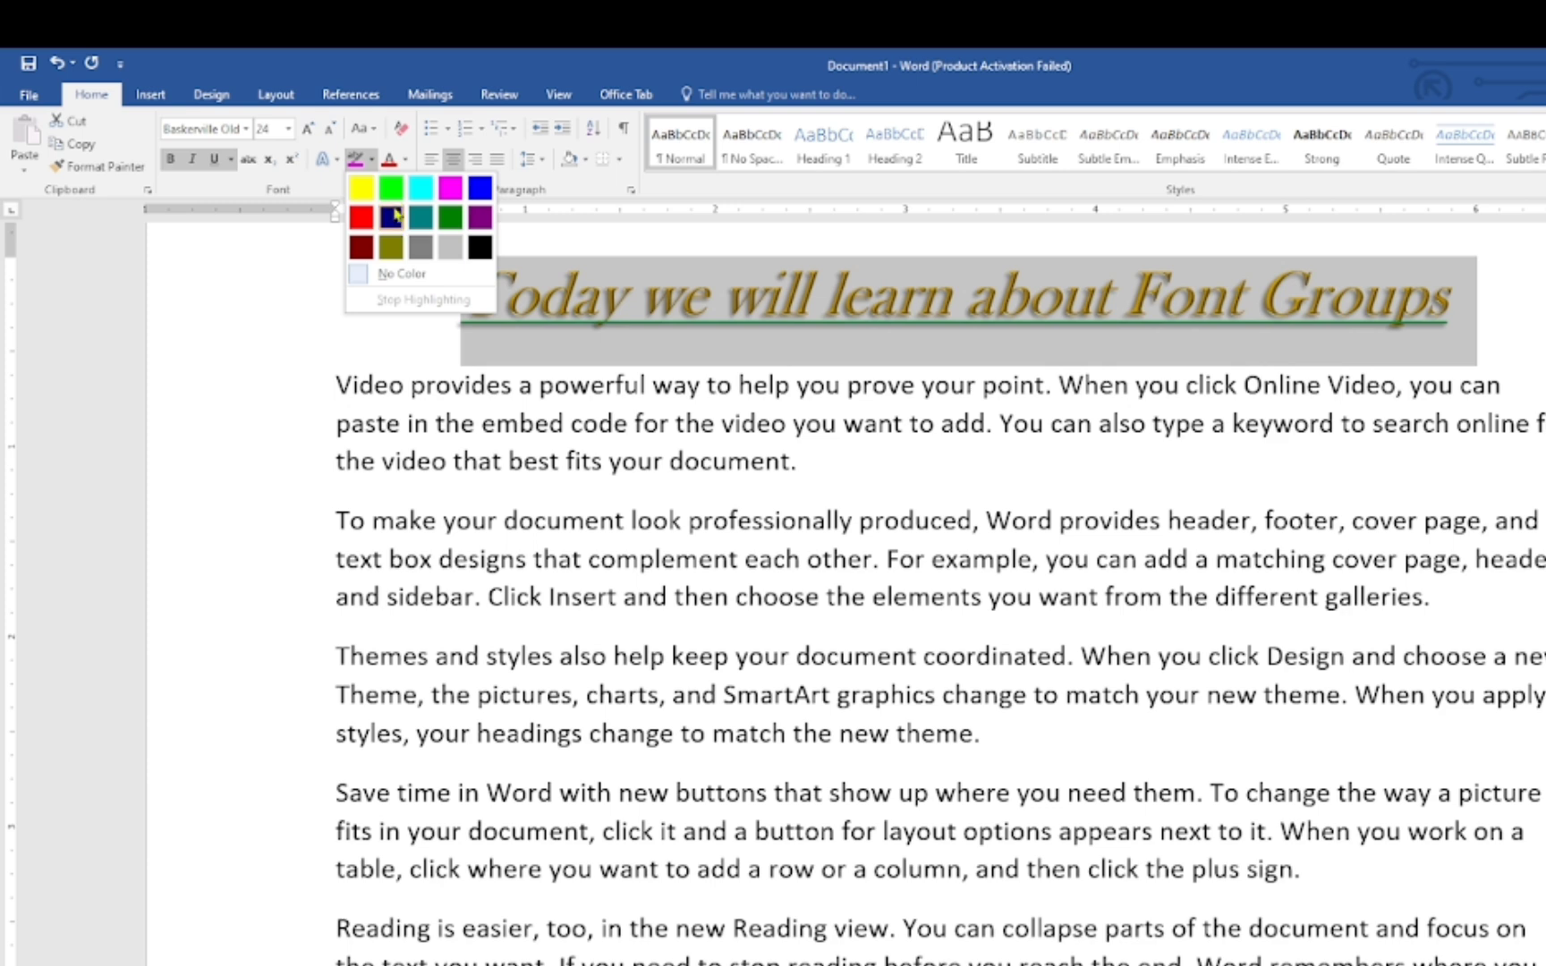
{"action": "left_click", "coordinate": [363, 188]}
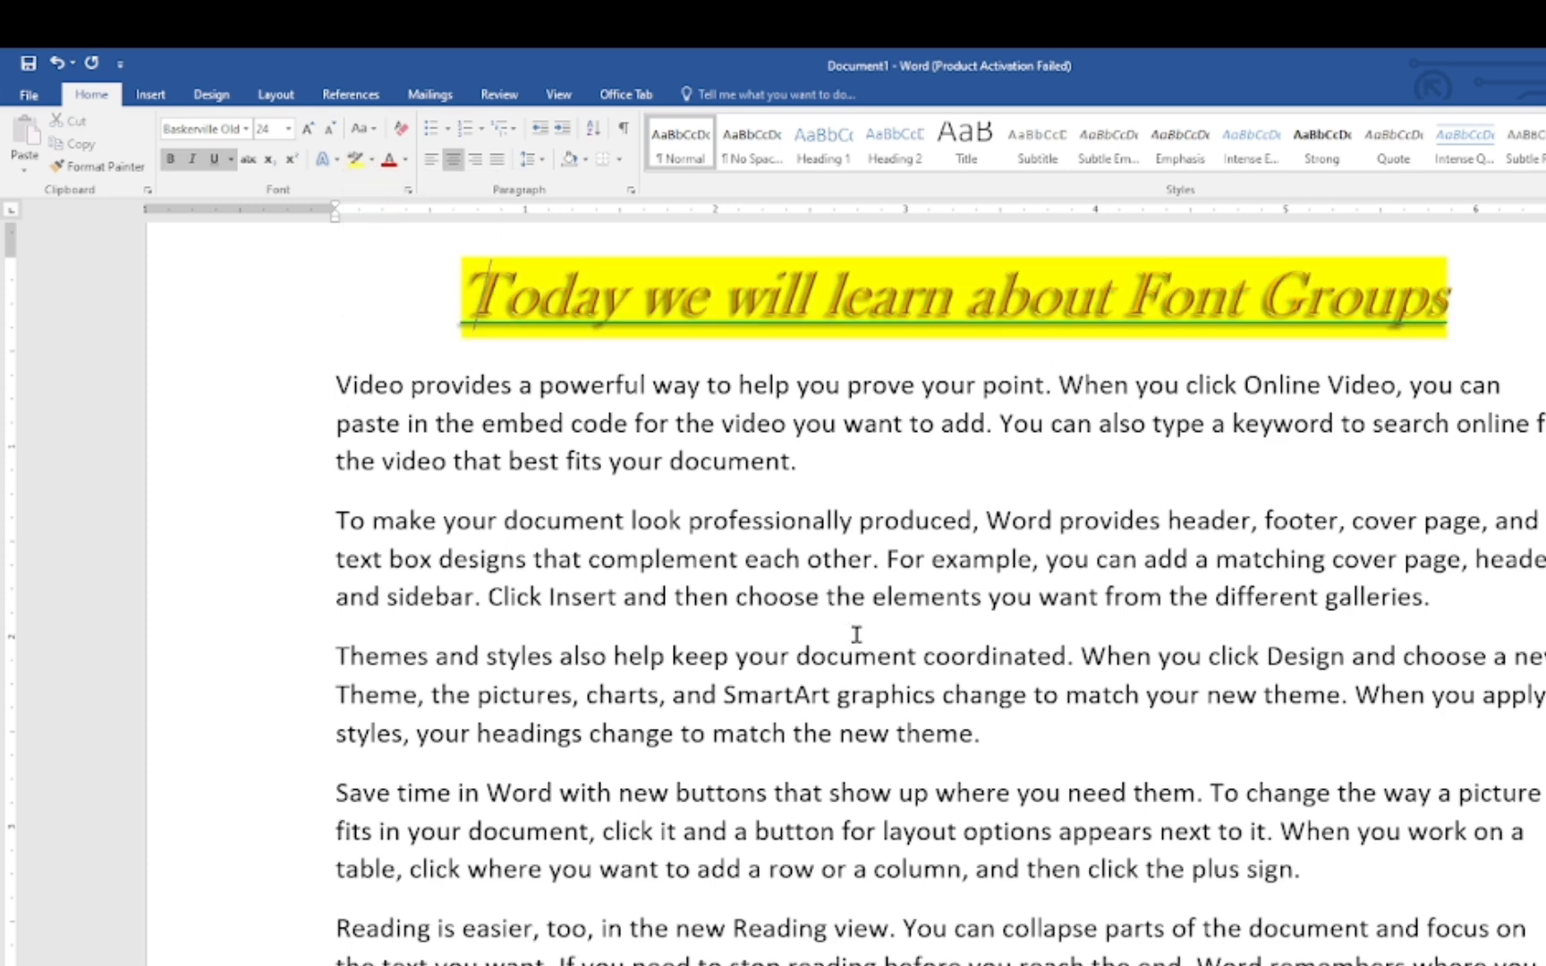
{"action": "left_click", "coordinate": [669, 594]}
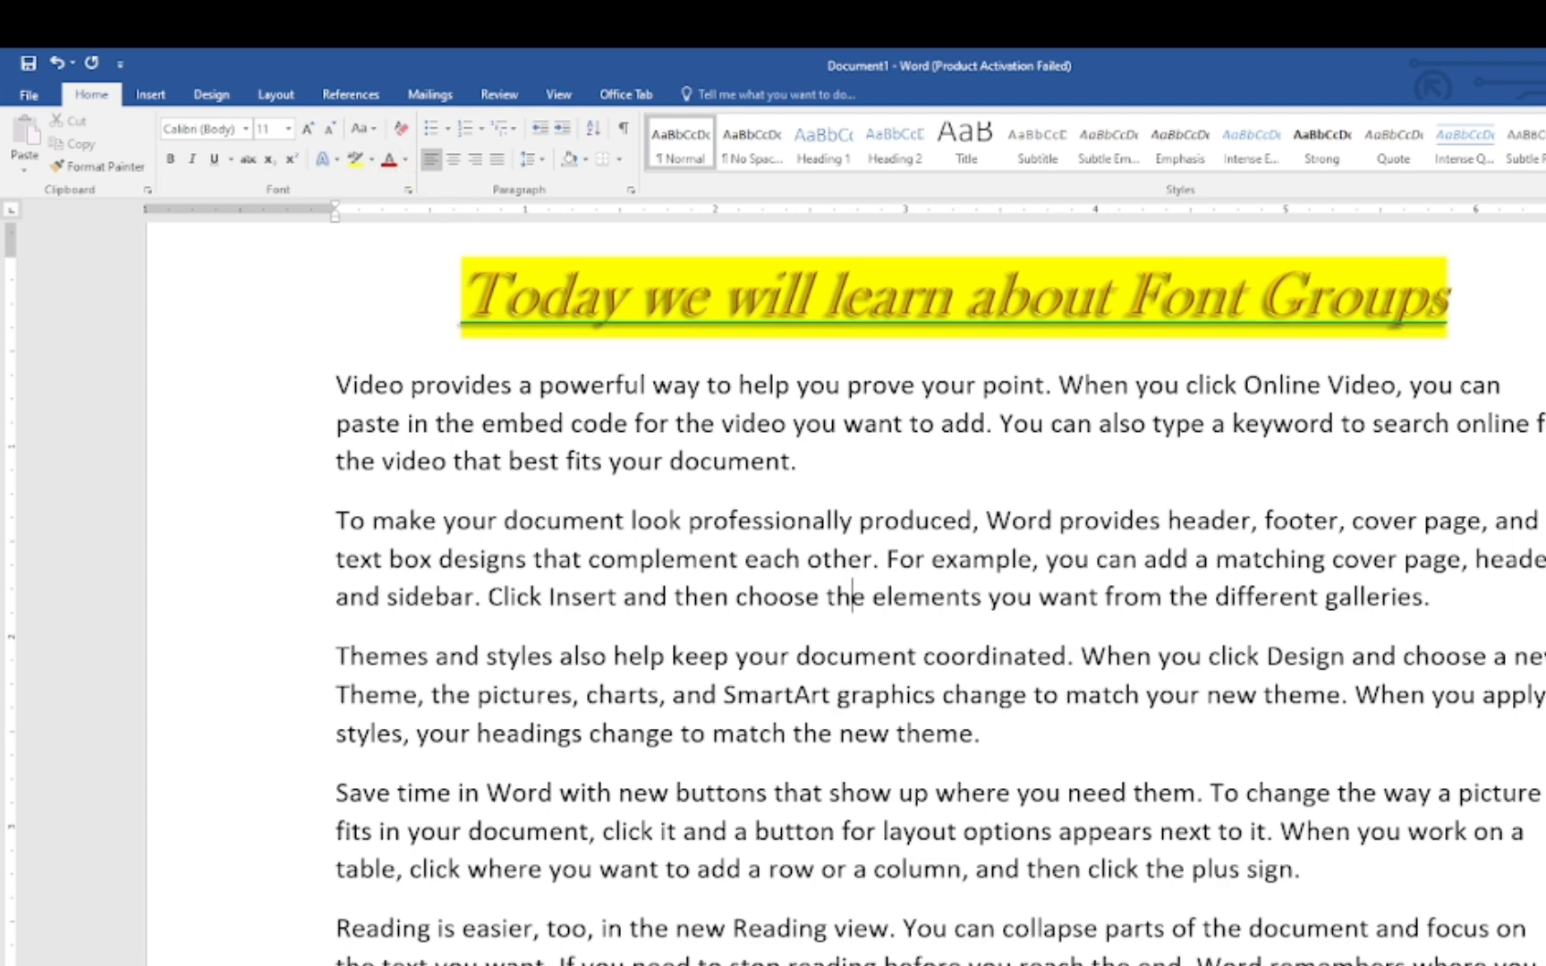
Set the title line's font color to the standard light blue.
{"action": "left_click_drag", "start_coordinate": [1472, 299], "coordinate": [461, 300]}
{"action": "left_click", "coordinate": [408, 161]}
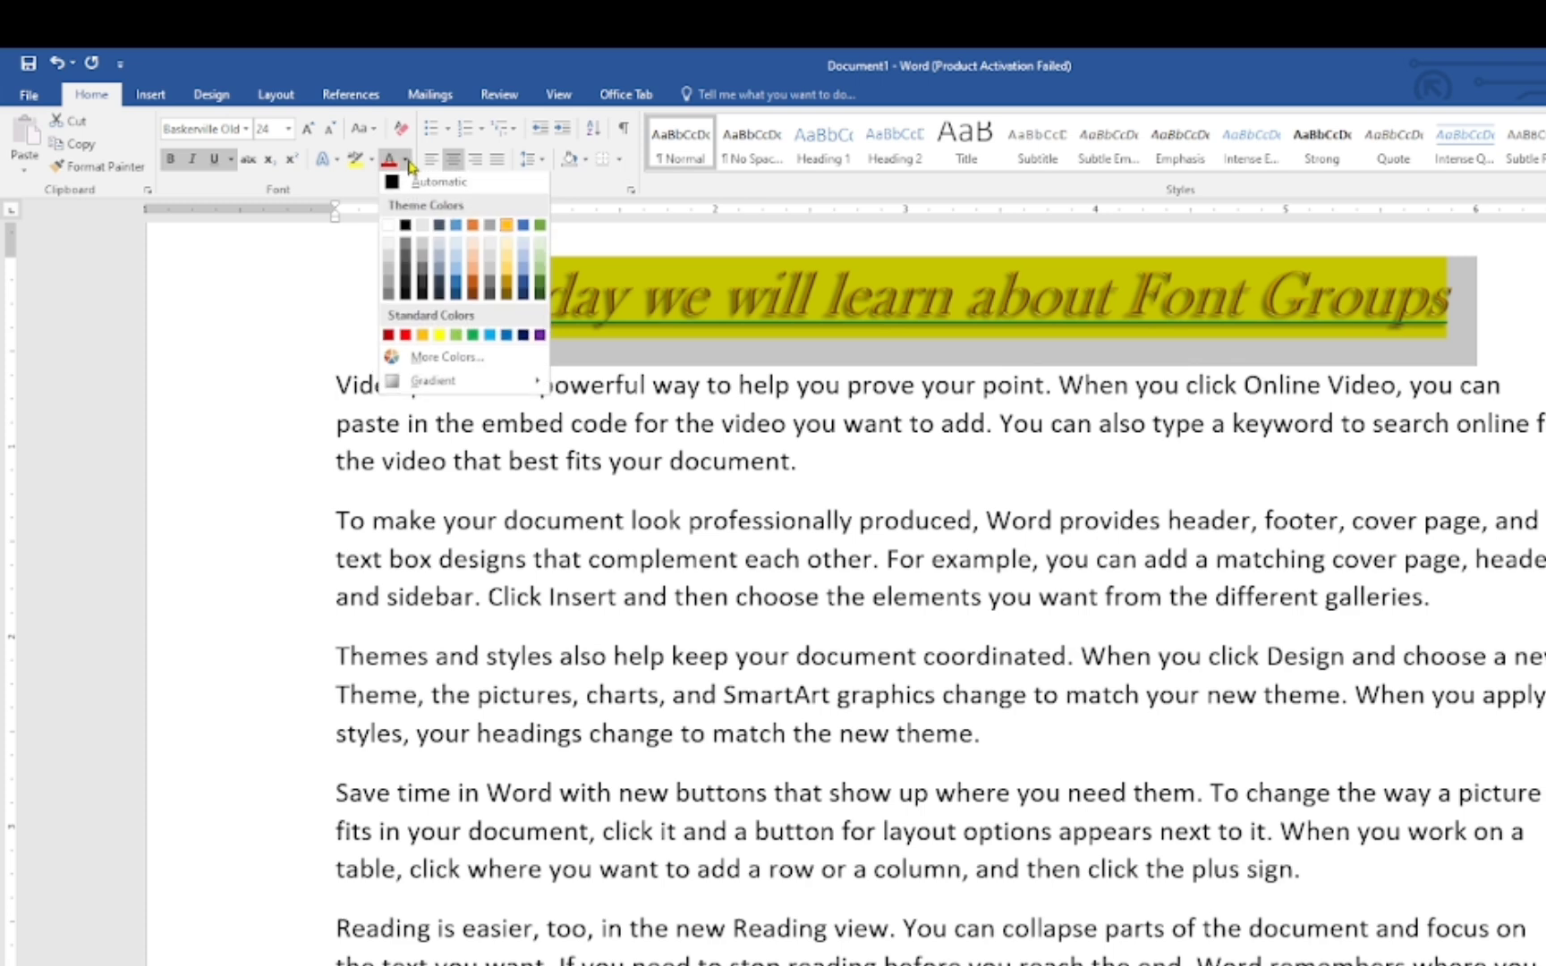
{"action": "left_click", "coordinate": [491, 340]}
{"action": "left_click", "coordinate": [741, 423]}
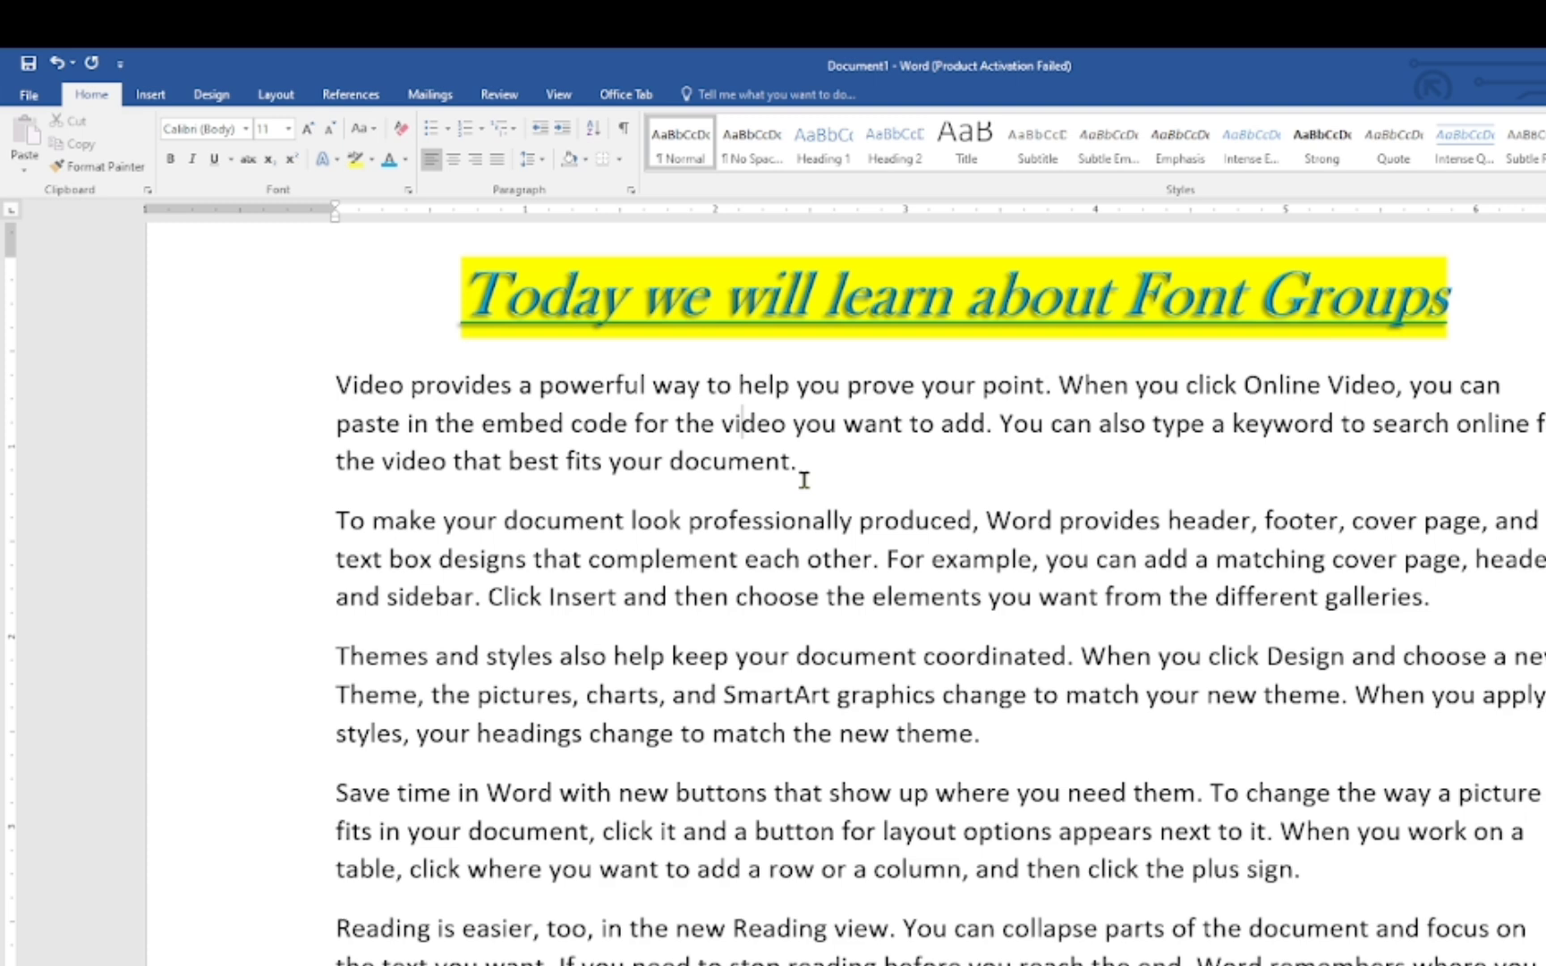
{"action": "left_click_drag", "start_coordinate": [808, 467], "coordinate": [673, 461]}
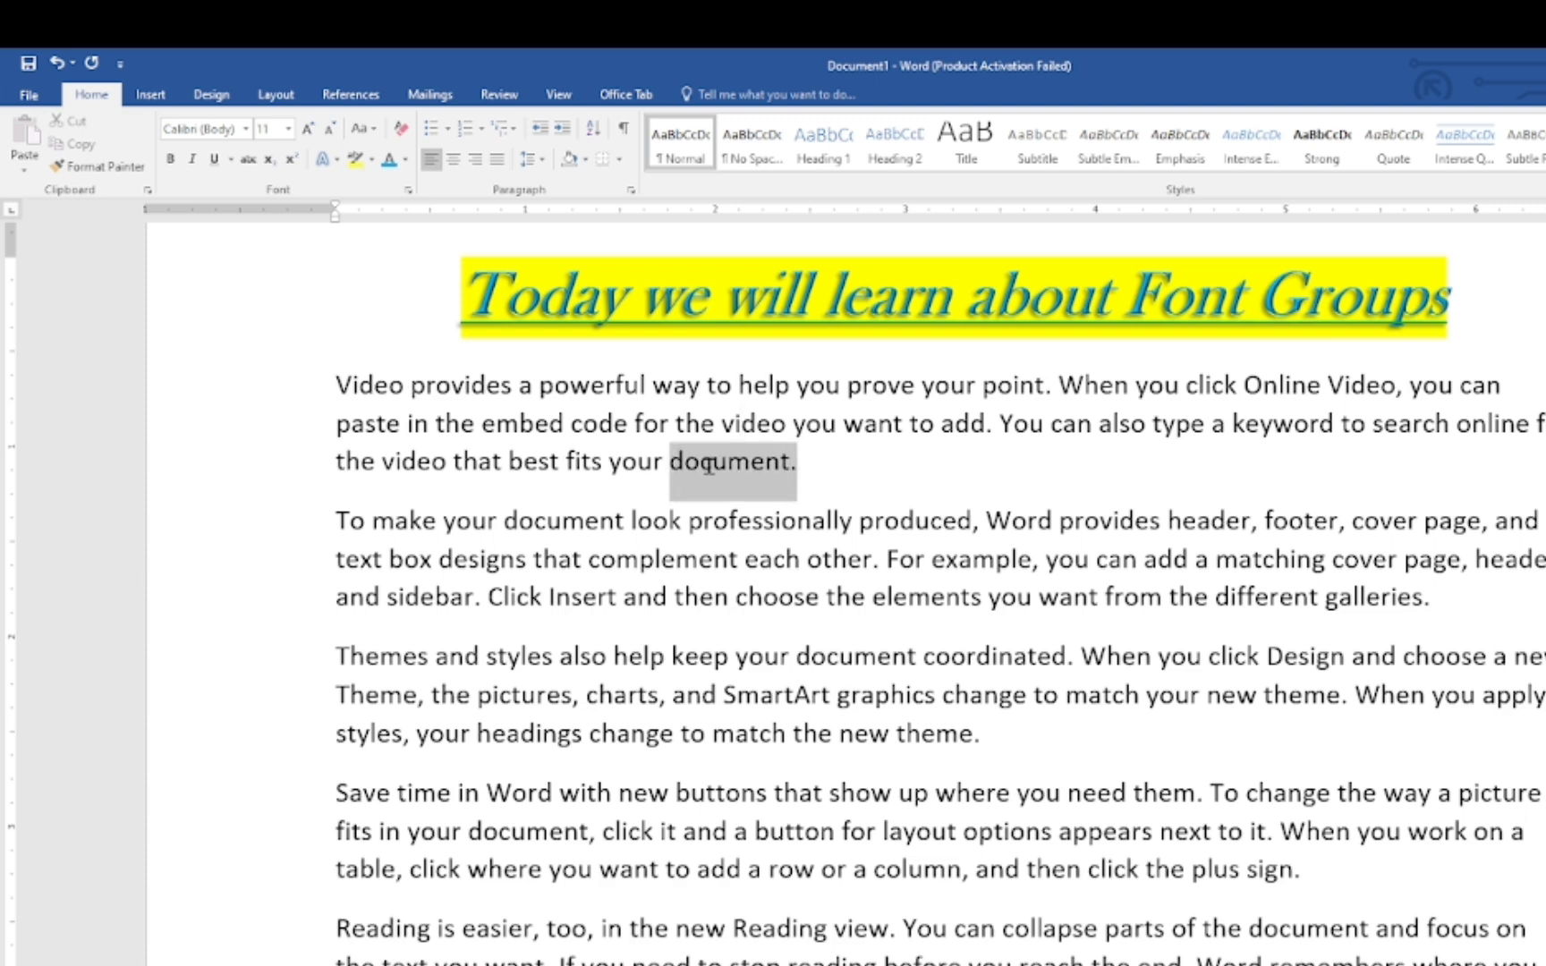
{"action": "left_click", "coordinate": [847, 452]}
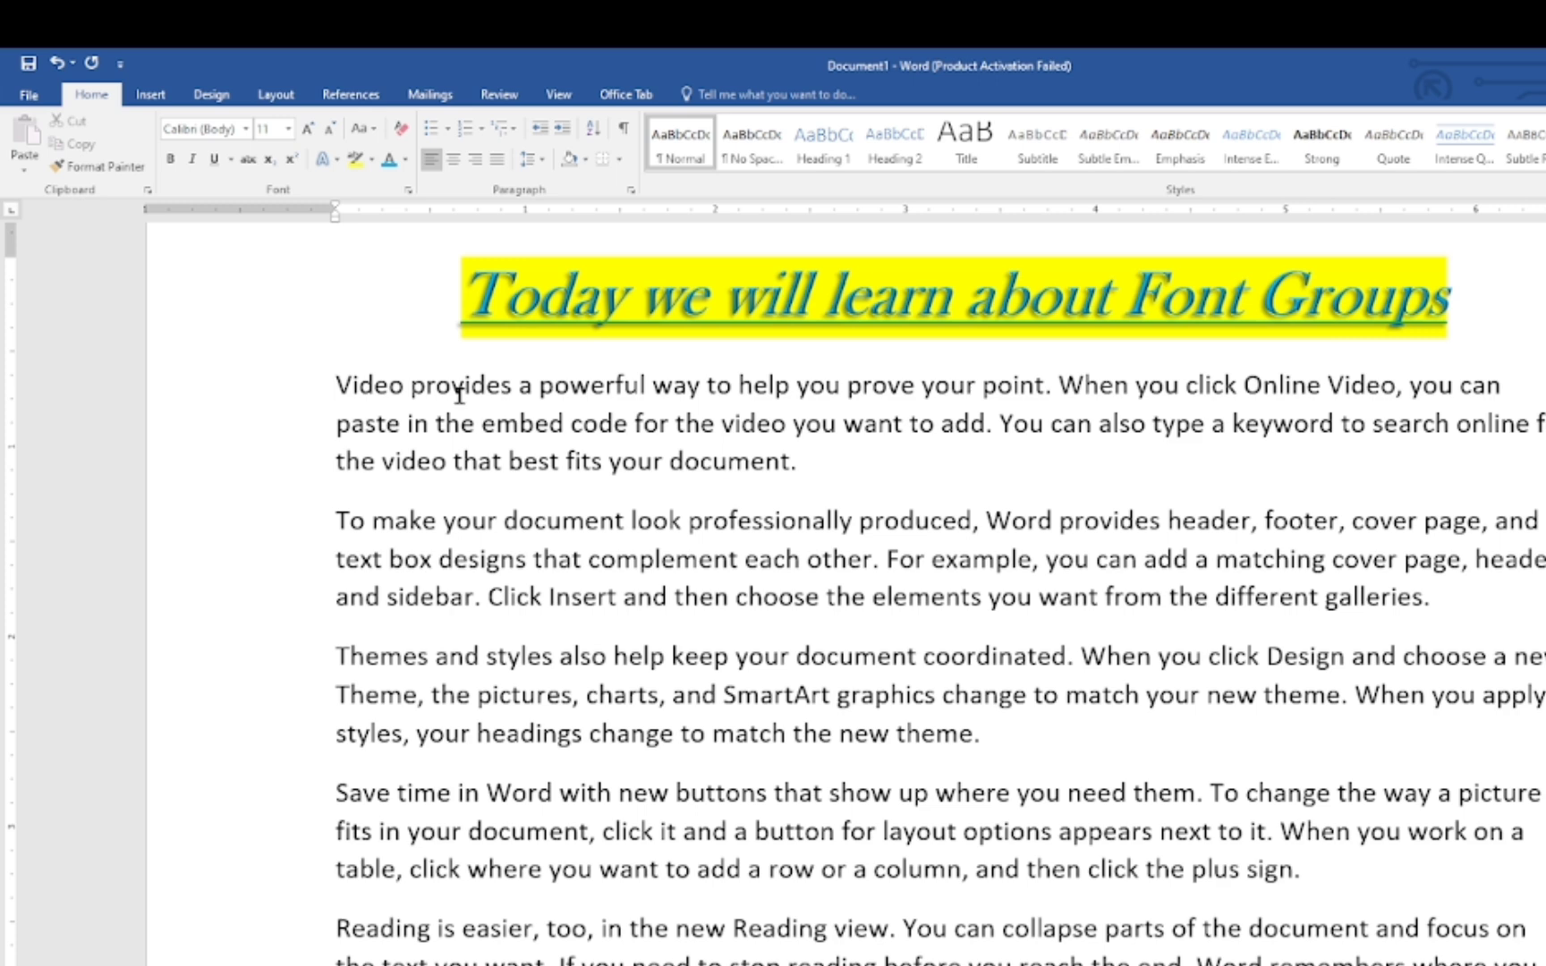
{"action": "left_click_drag", "start_coordinate": [340, 383], "coordinate": [849, 493]}
{"action": "left_click", "coordinate": [858, 486]}
{"action": "left_click_drag", "start_coordinate": [355, 387], "coordinate": [339, 387]}
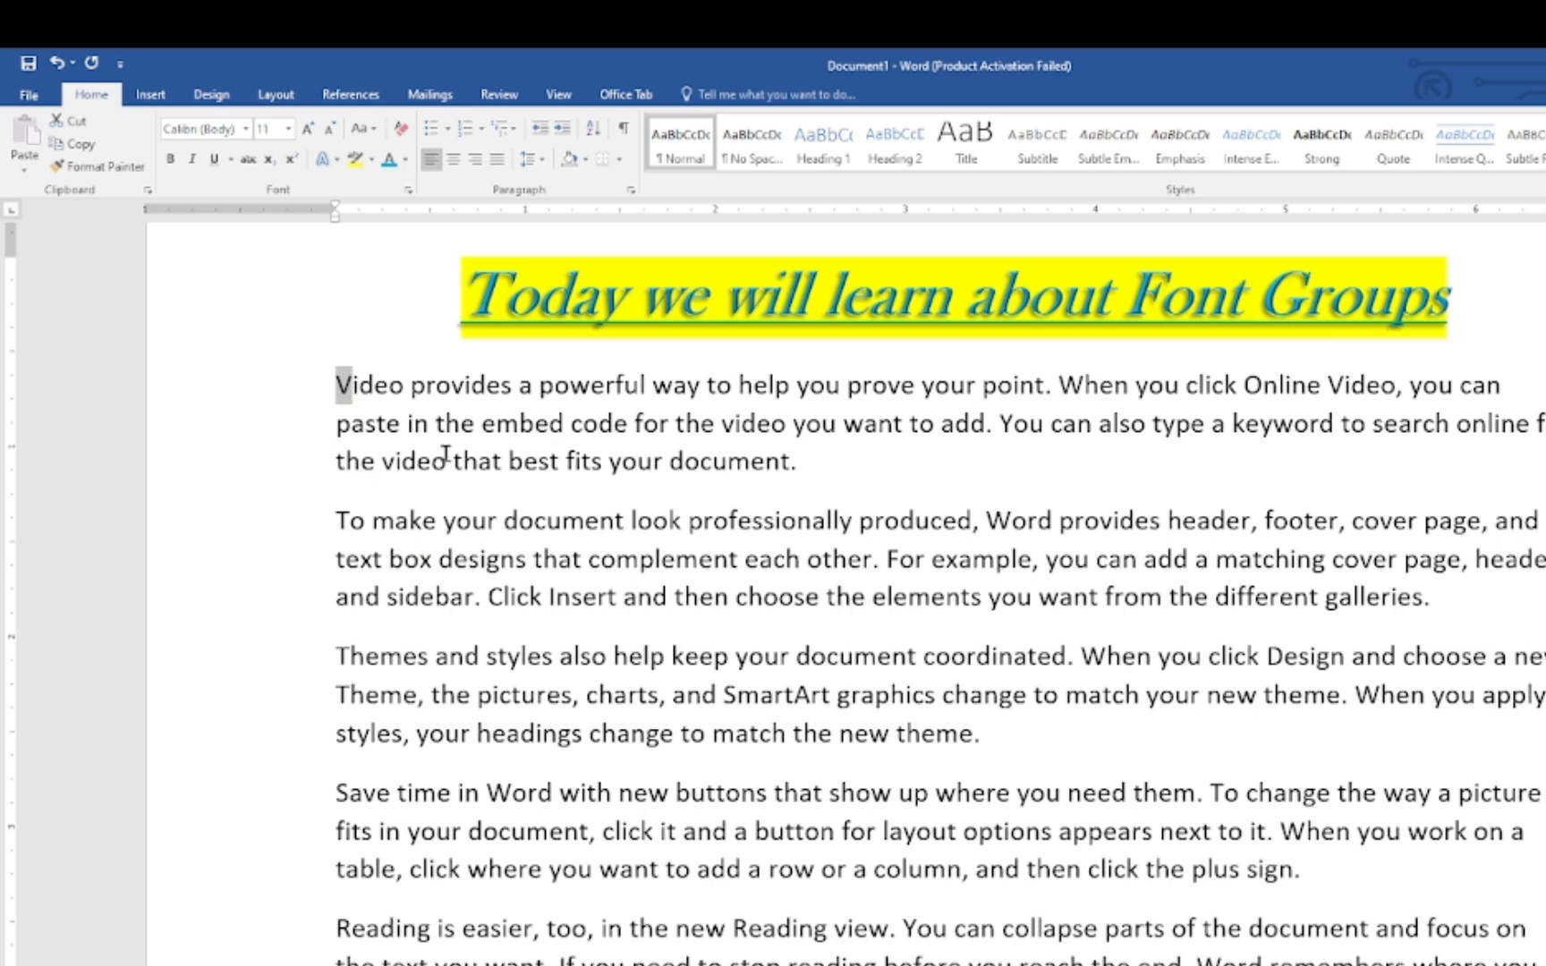
{"action": "left_click", "coordinate": [354, 387]}
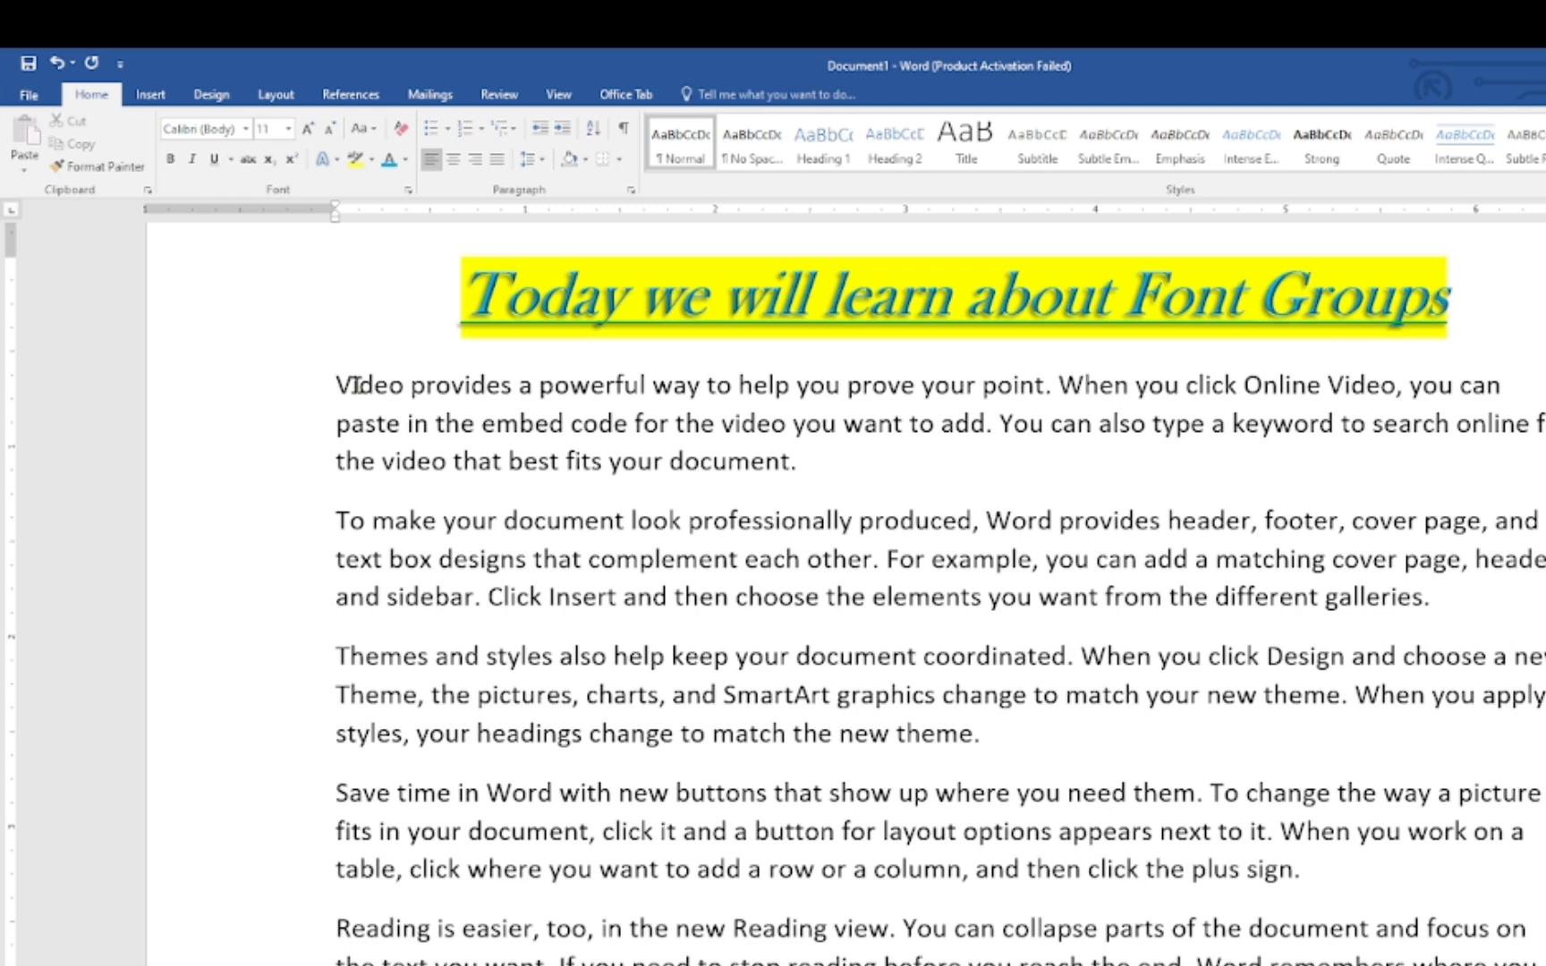
{"action": "left_click_drag", "start_coordinate": [352, 383], "coordinate": [995, 488]}
{"action": "left_click", "coordinate": [956, 487]}
{"action": "left_click_drag", "start_coordinate": [333, 385], "coordinate": [670, 891]}
{"action": "left_click", "coordinate": [517, 556]}
{"action": "left_click_drag", "start_coordinate": [340, 385], "coordinate": [706, 825]}
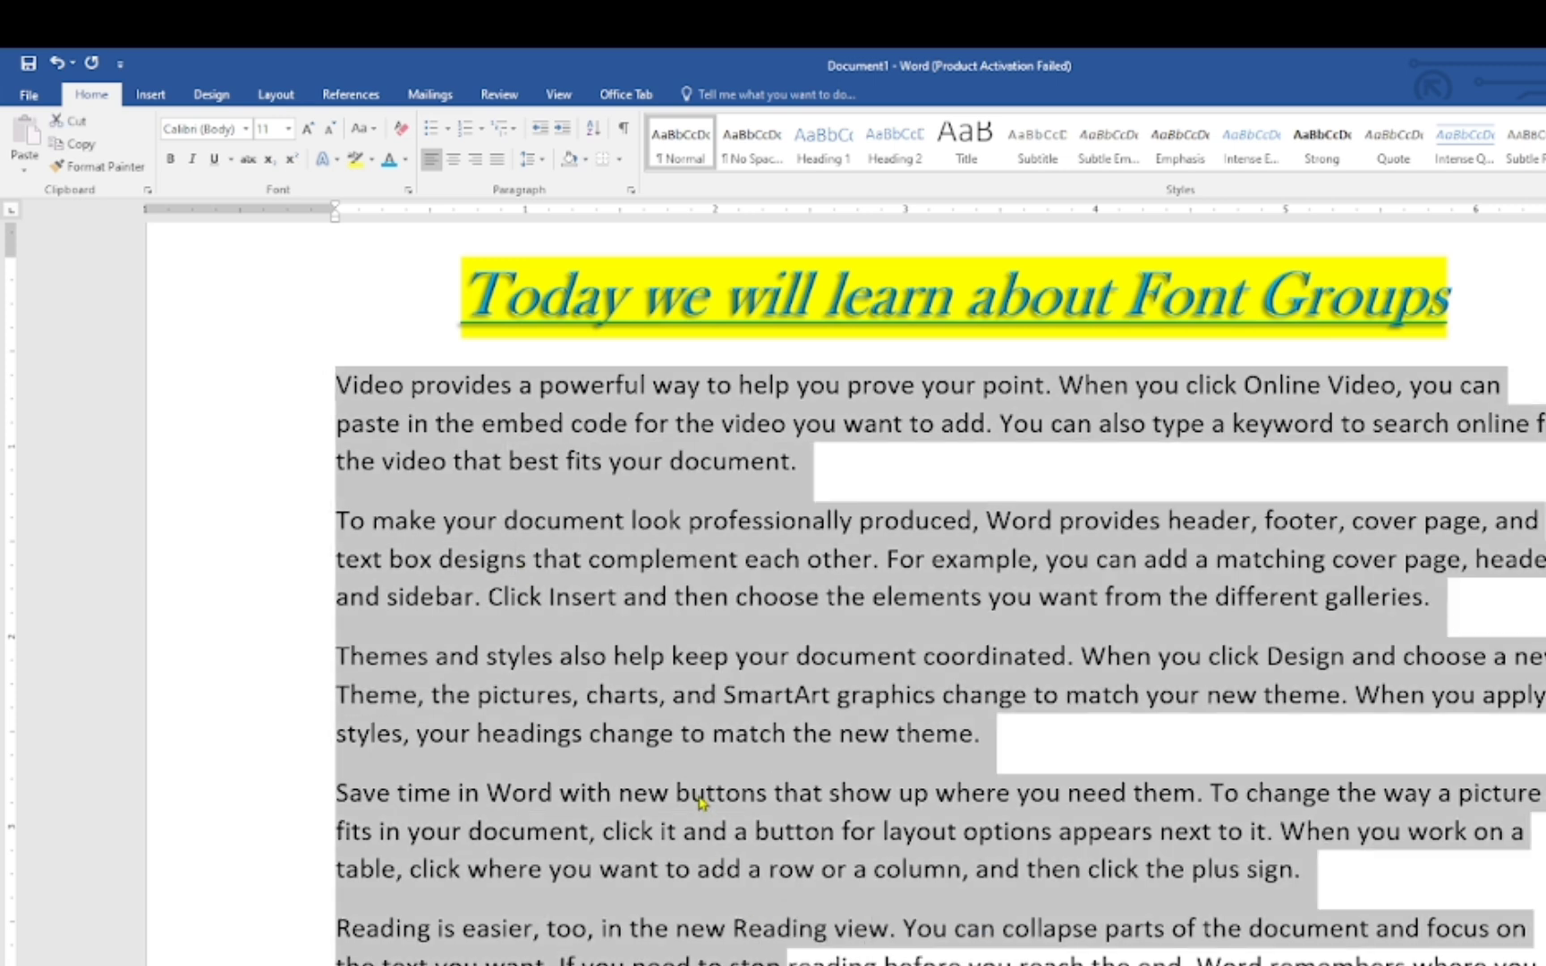
{"action": "left_click", "coordinate": [697, 799]}
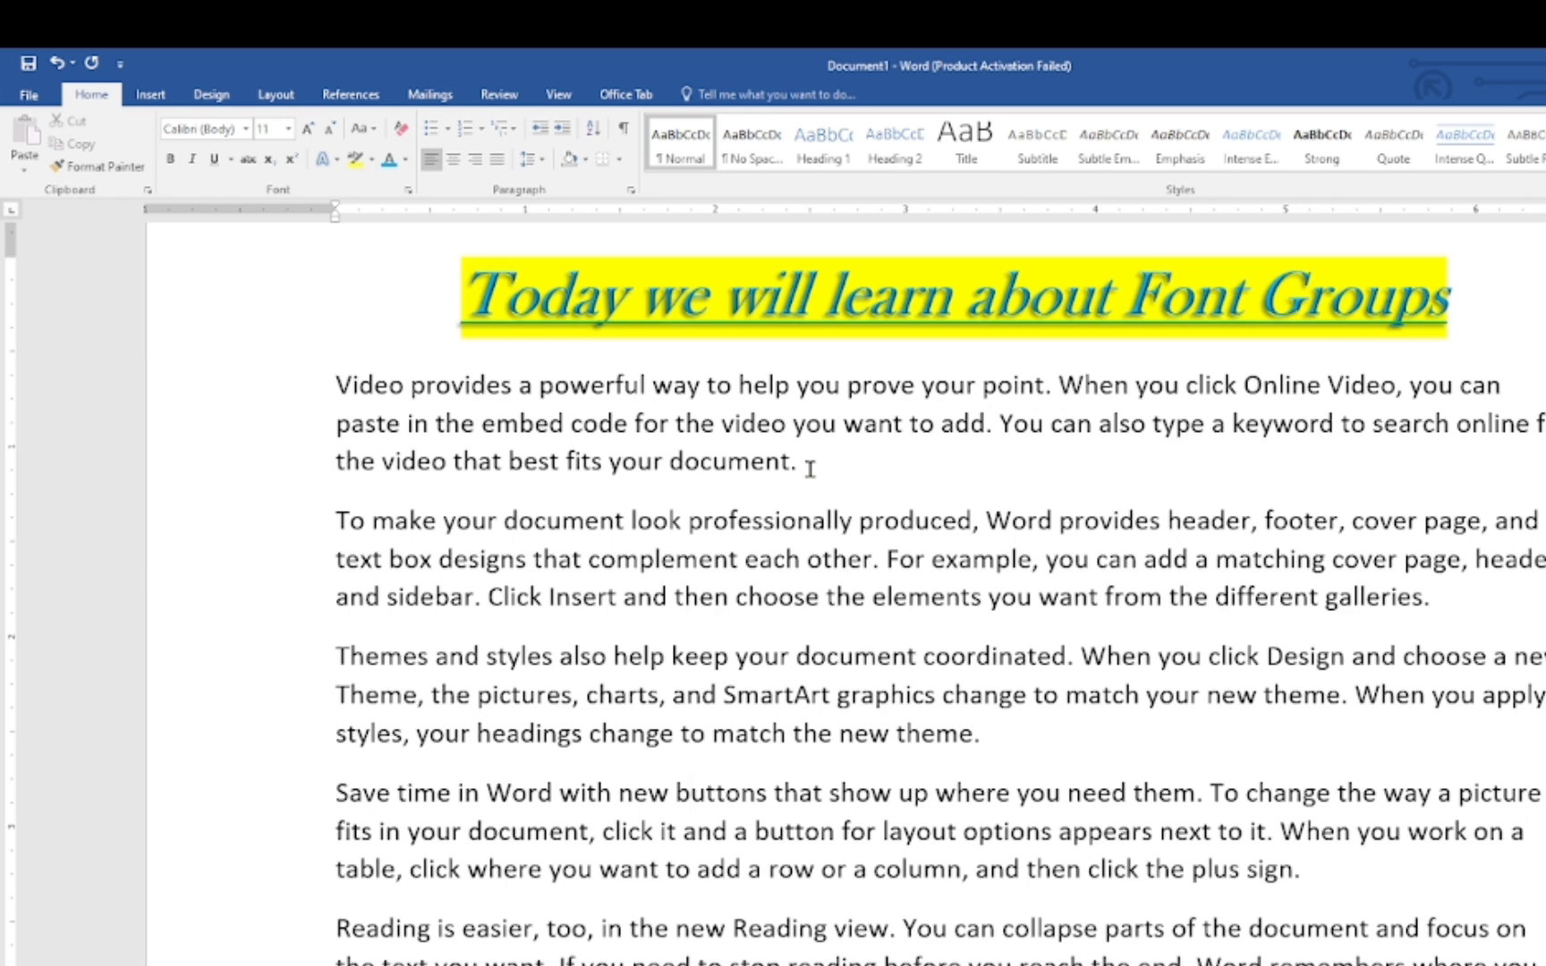
Apply sentence case to the first body paragraph.
{"action": "left_click_drag", "start_coordinate": [810, 467], "coordinate": [355, 391]}
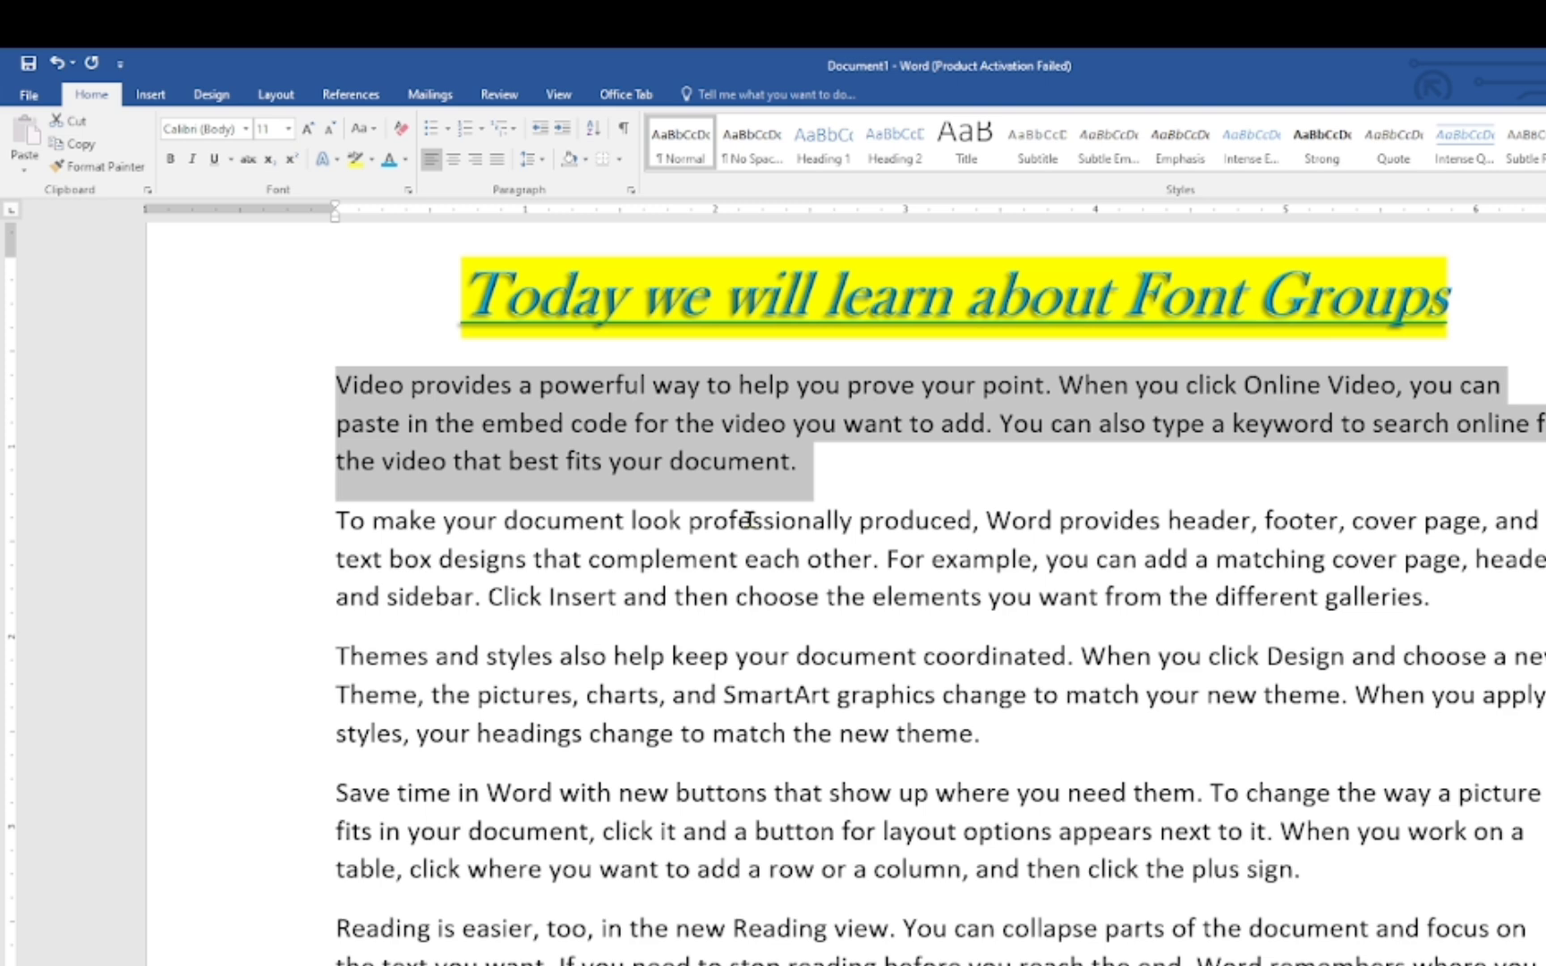
{"action": "left_click", "coordinate": [382, 127]}
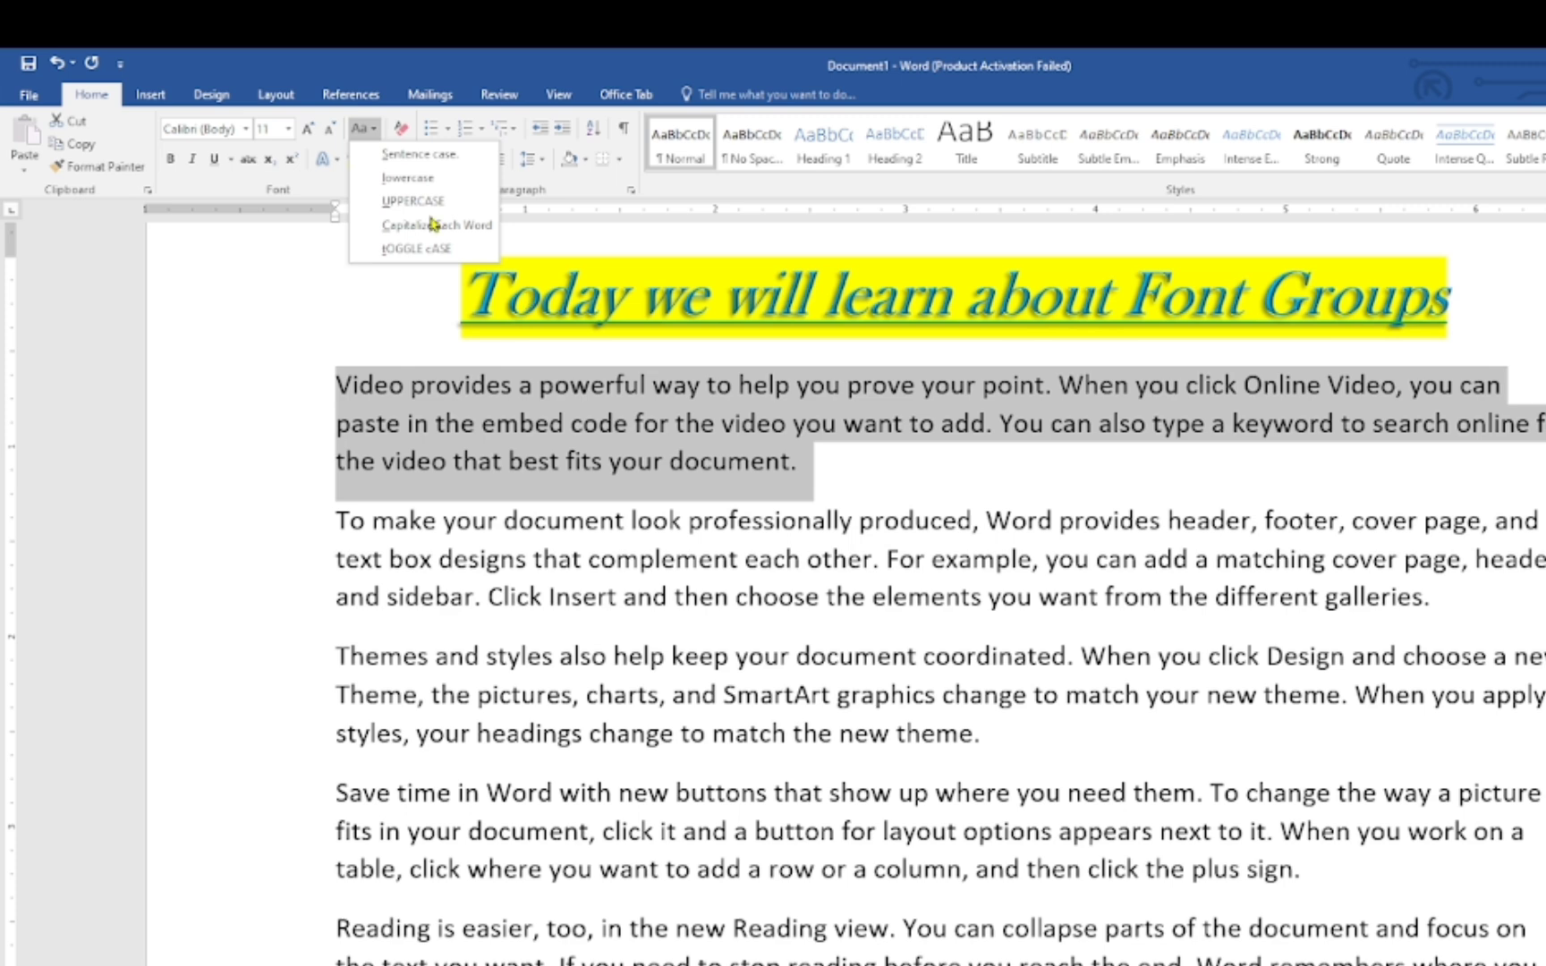
{"action": "left_click", "coordinate": [421, 160]}
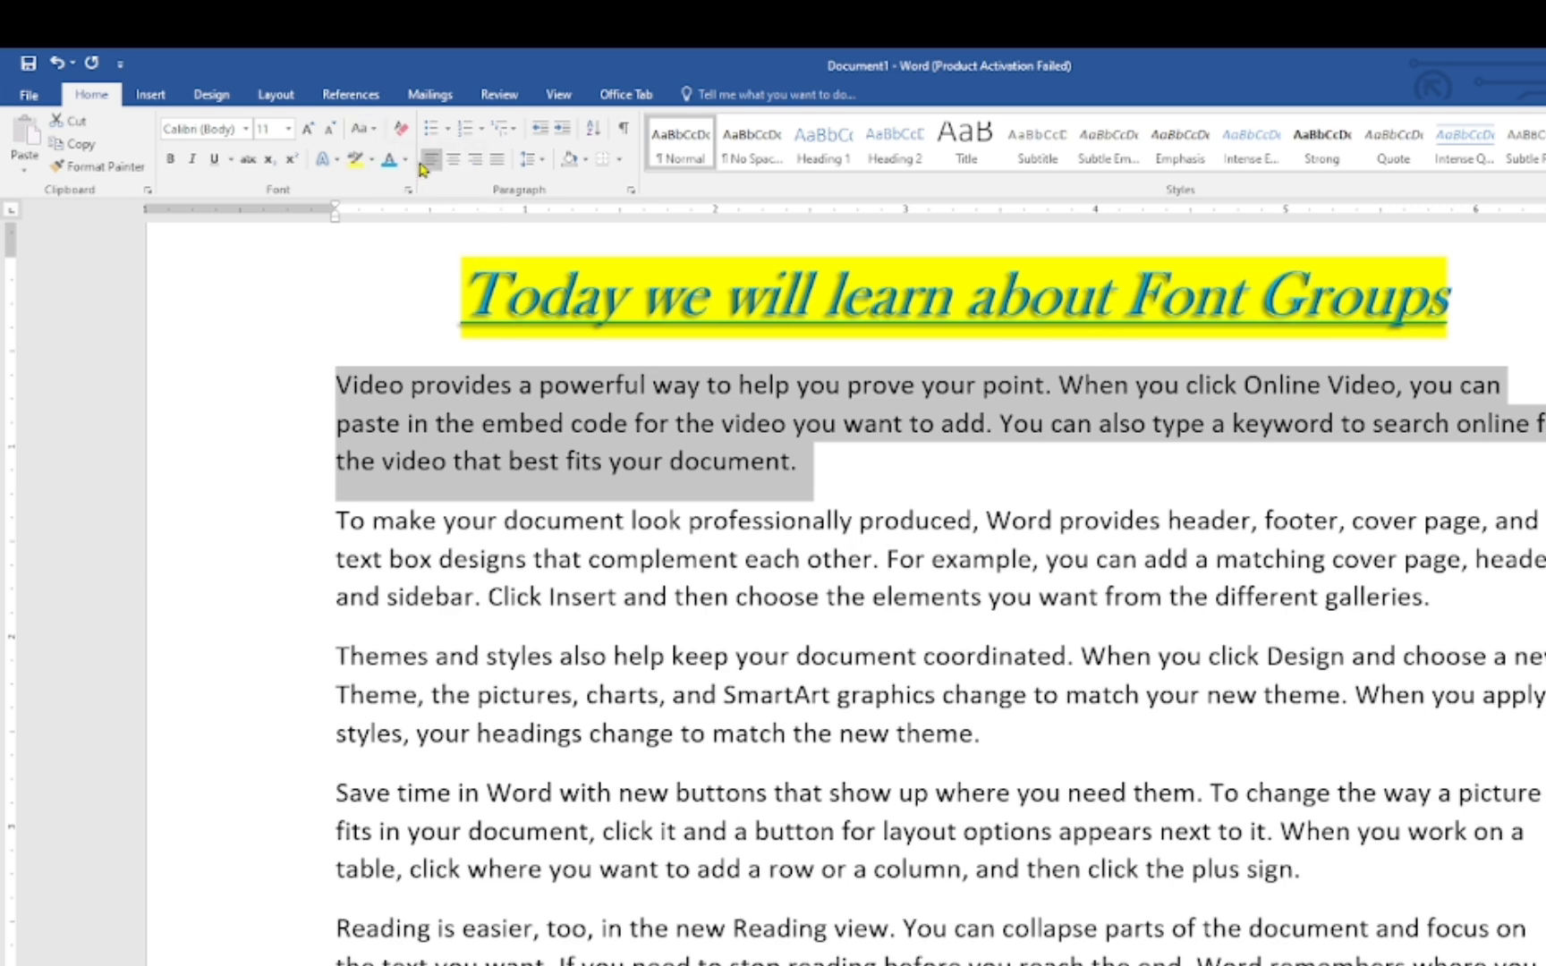
Change the first body paragraph to lowercase, then convert it to uppercase.
{"action": "left_click", "coordinate": [364, 133]}
{"action": "left_click", "coordinate": [405, 179]}
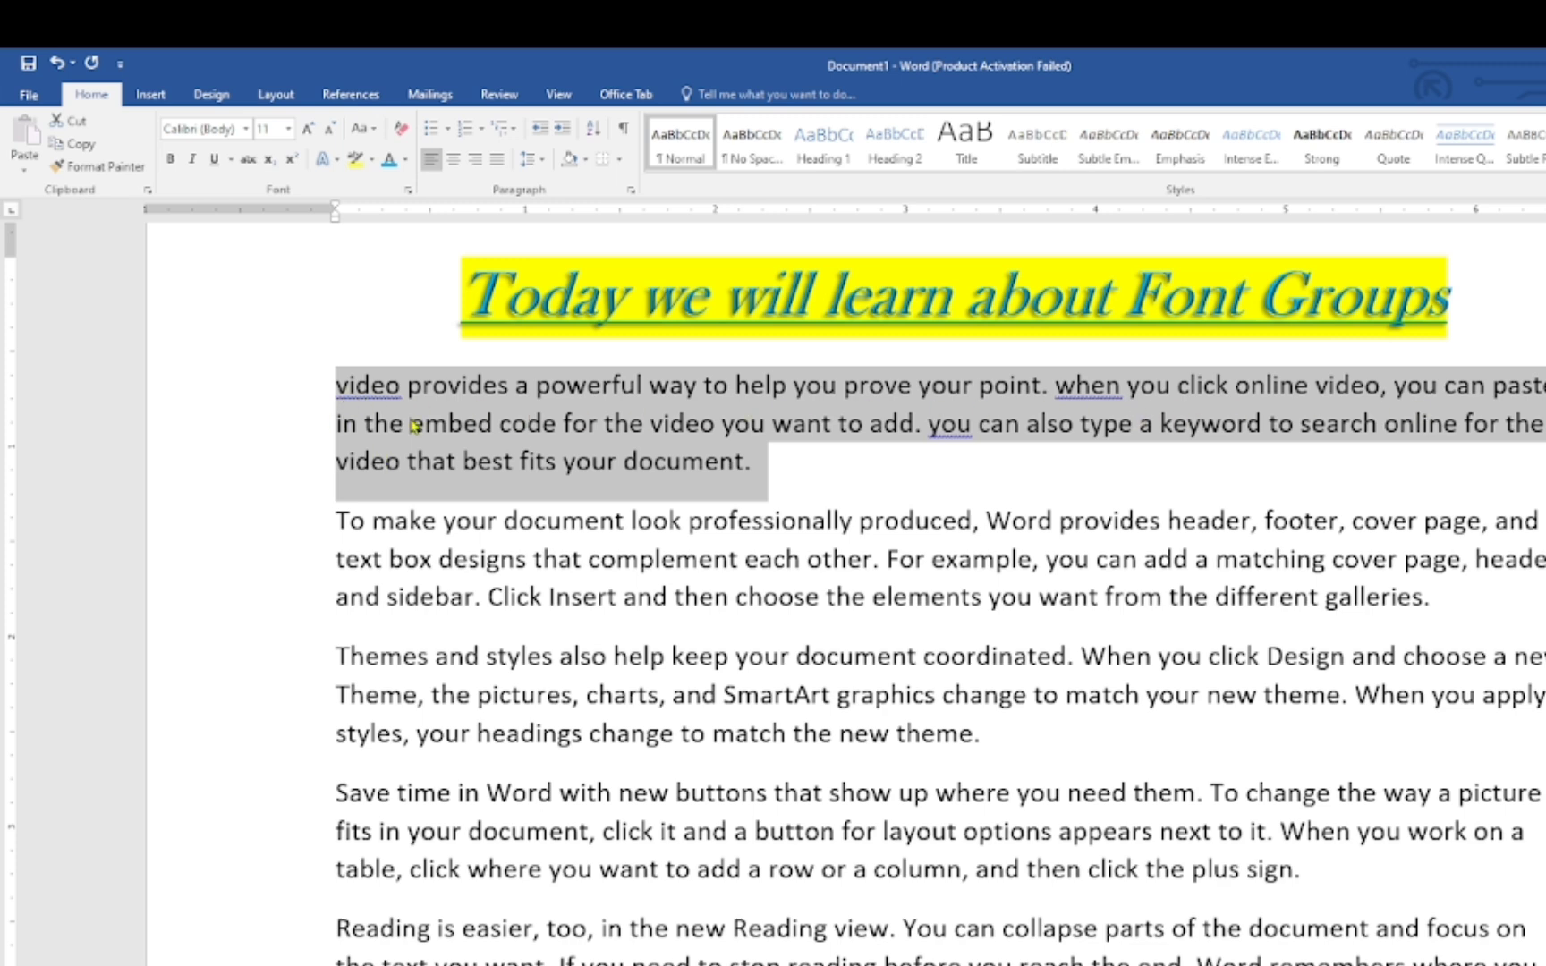
{"action": "left_click", "coordinate": [366, 133]}
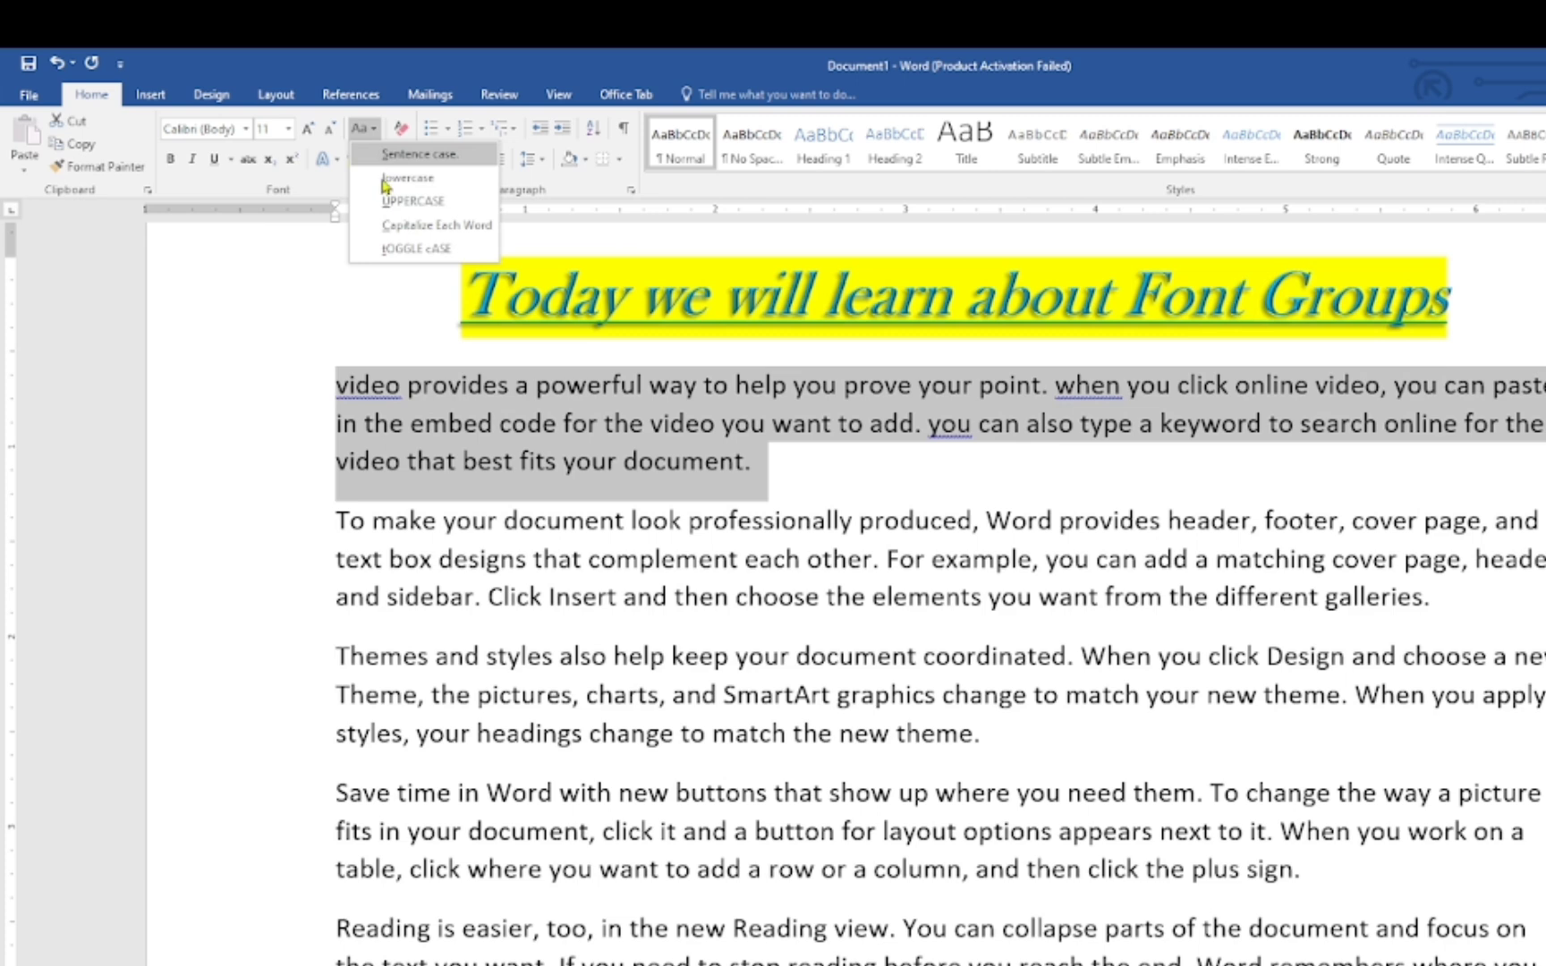
{"action": "left_click", "coordinate": [404, 210]}
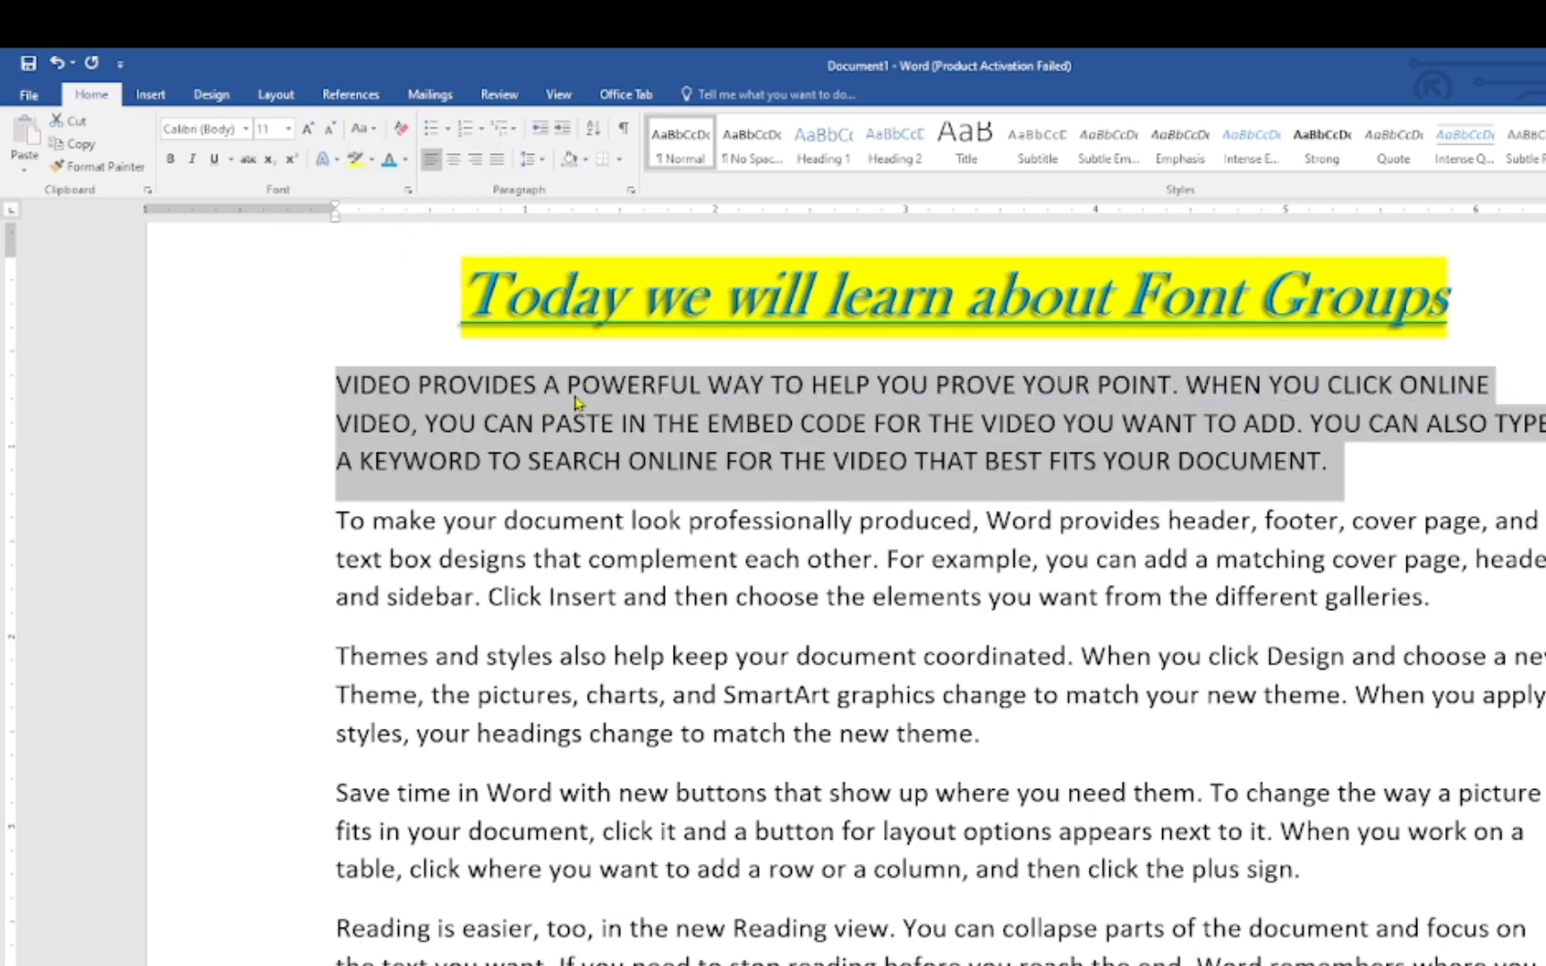
Capitalize each word of the first body paragraph, then apply toggle case to it.
{"action": "left_click", "coordinate": [362, 130]}
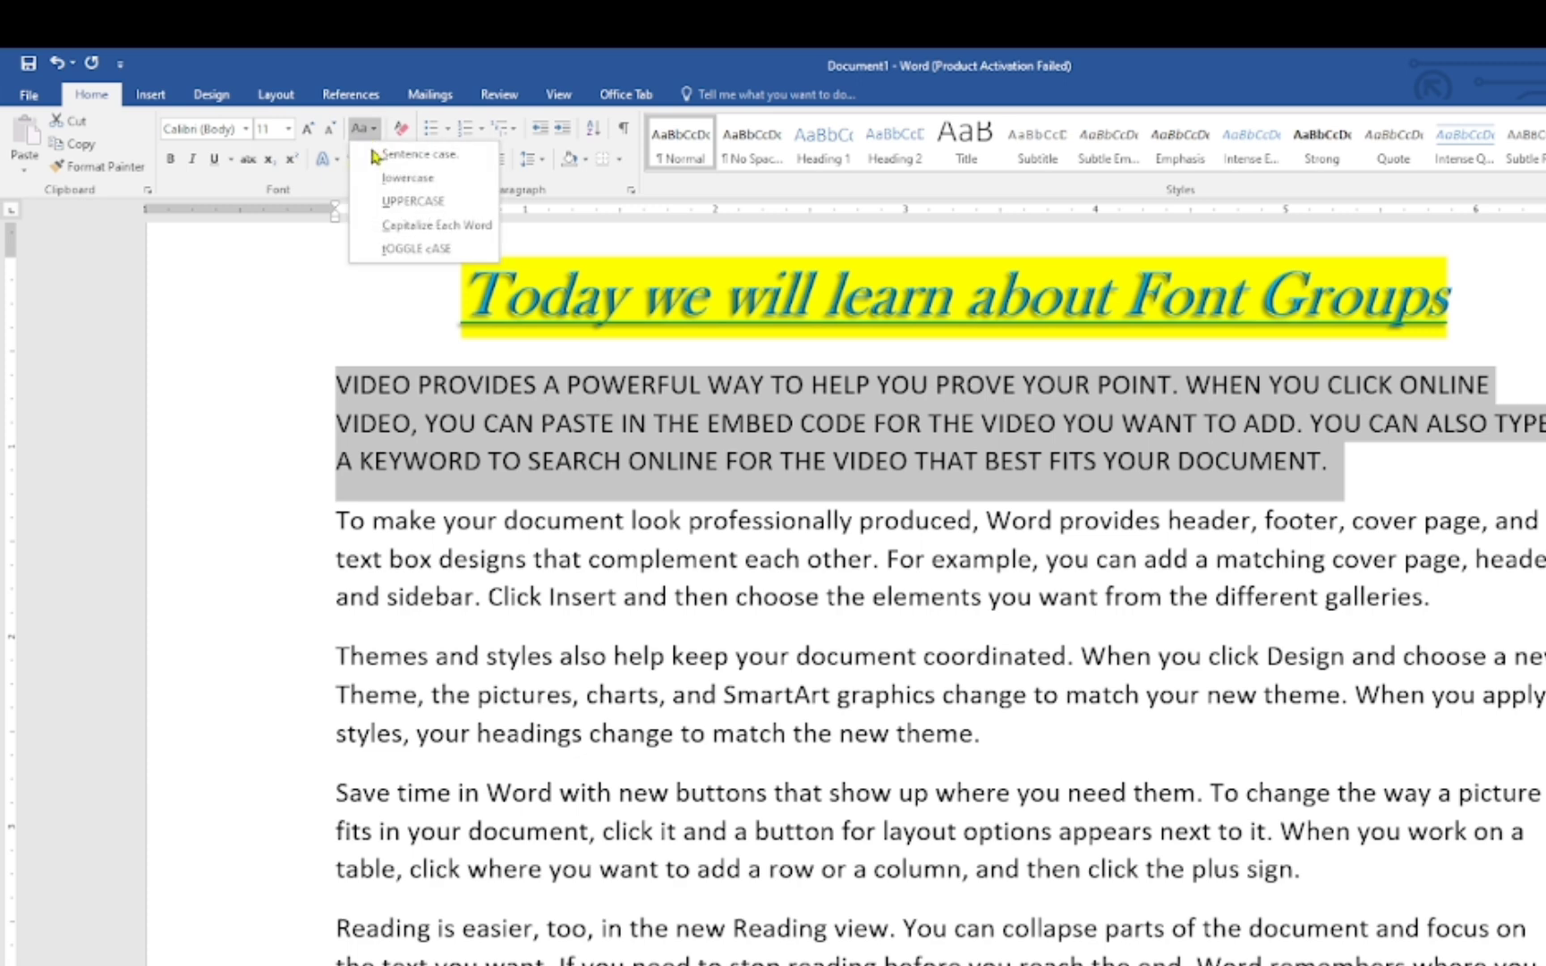
{"action": "left_click", "coordinate": [401, 227]}
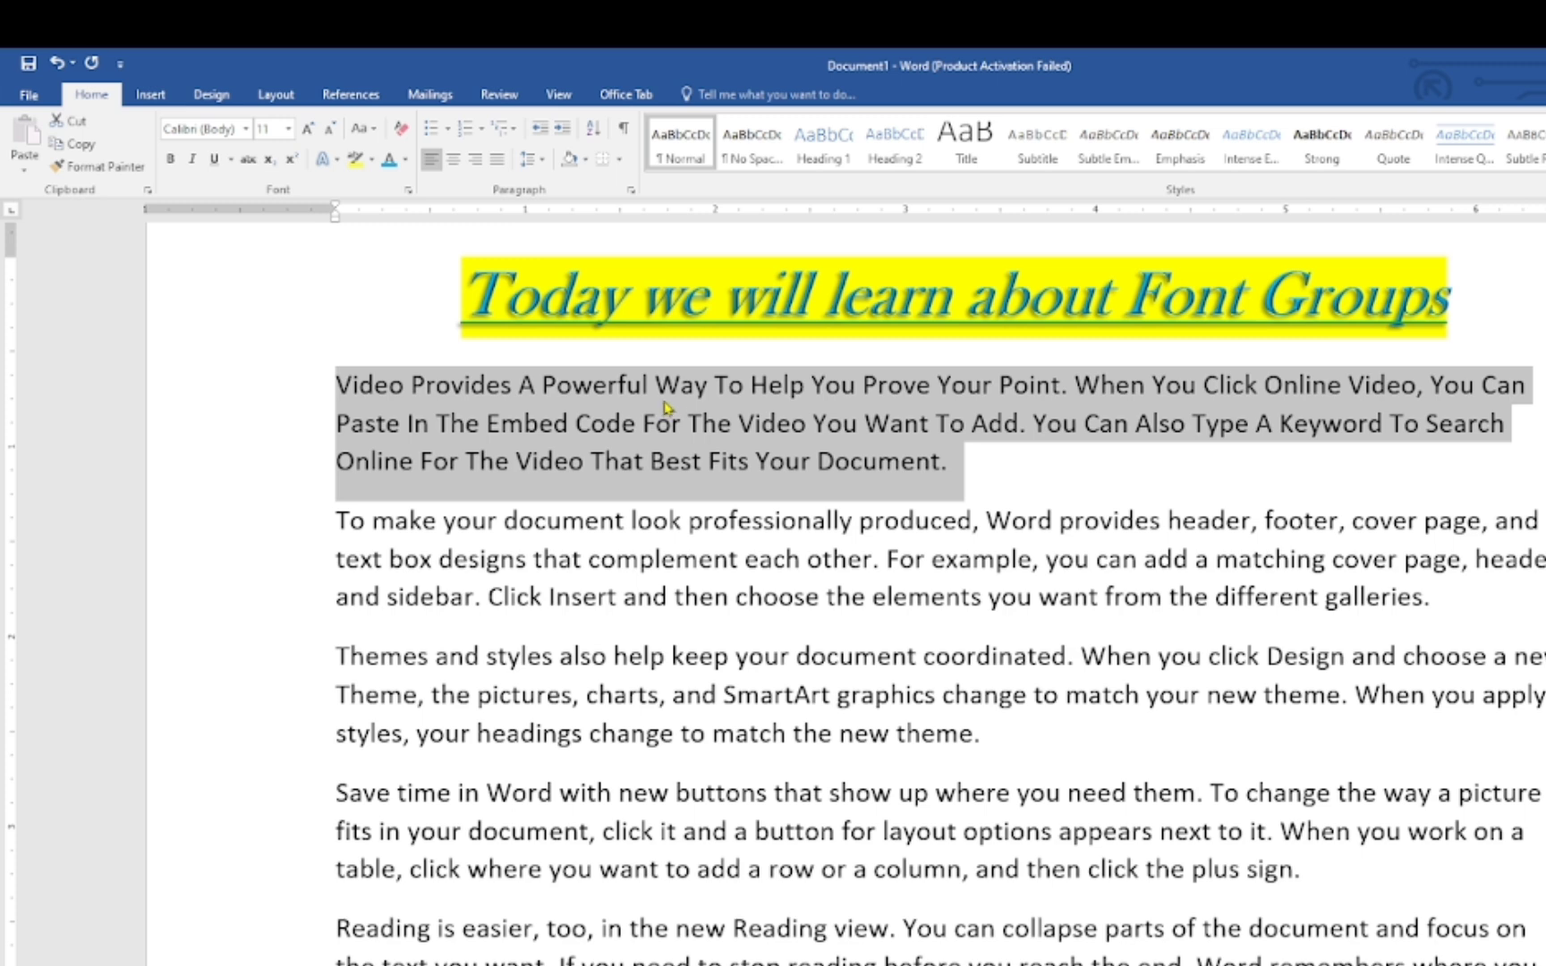
{"action": "left_click", "coordinate": [361, 132]}
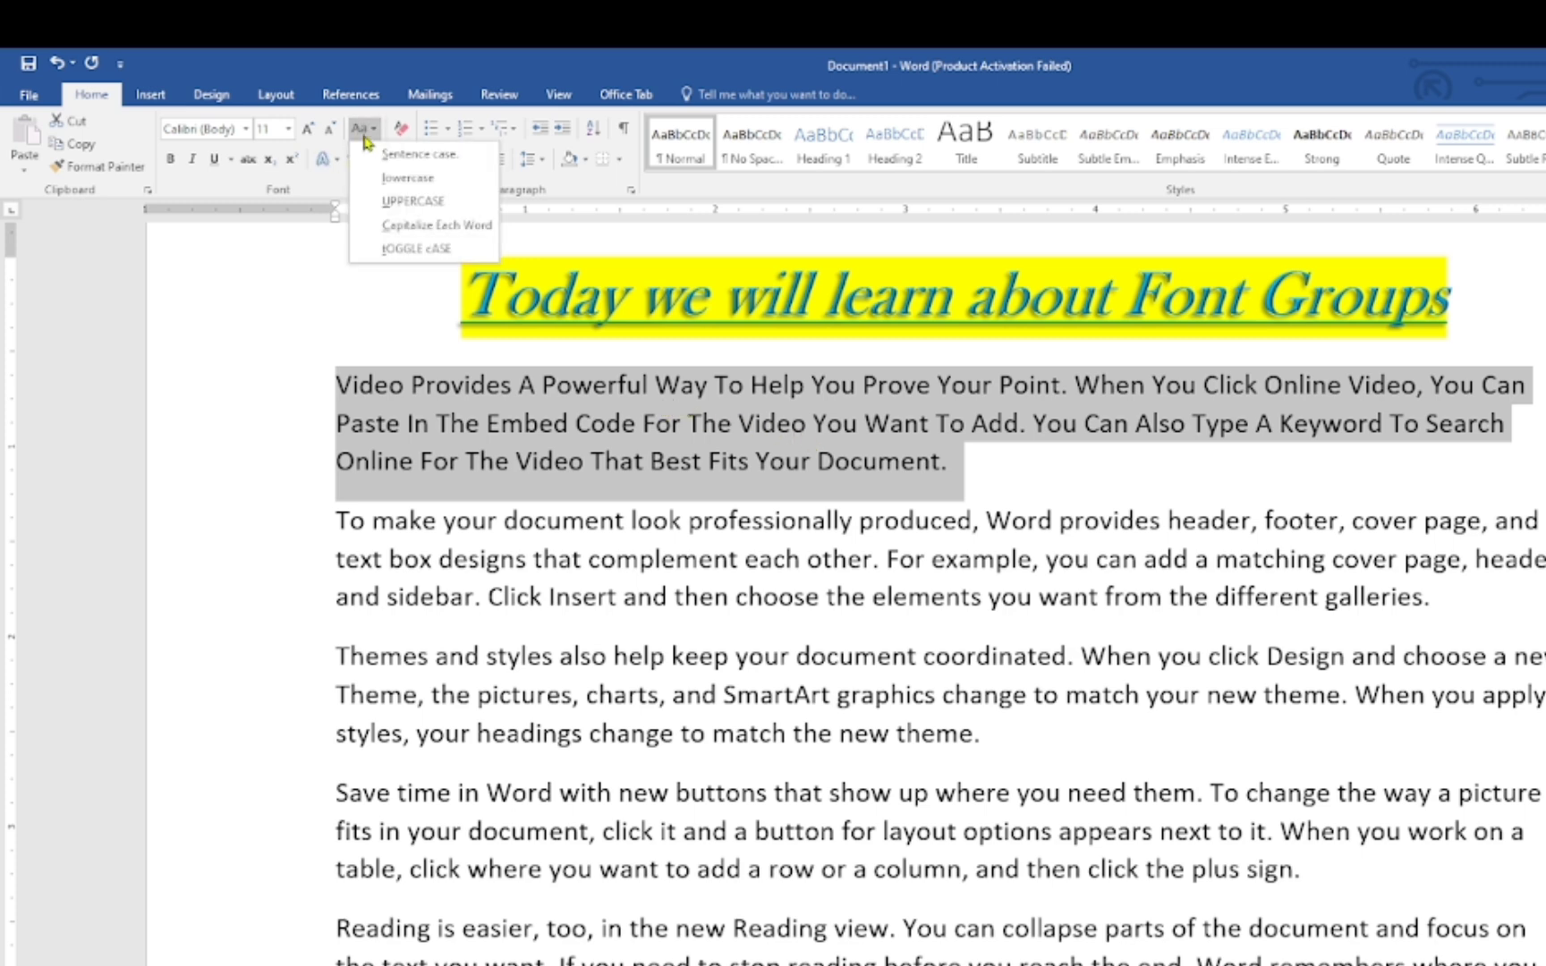
{"action": "left_click", "coordinate": [453, 255]}
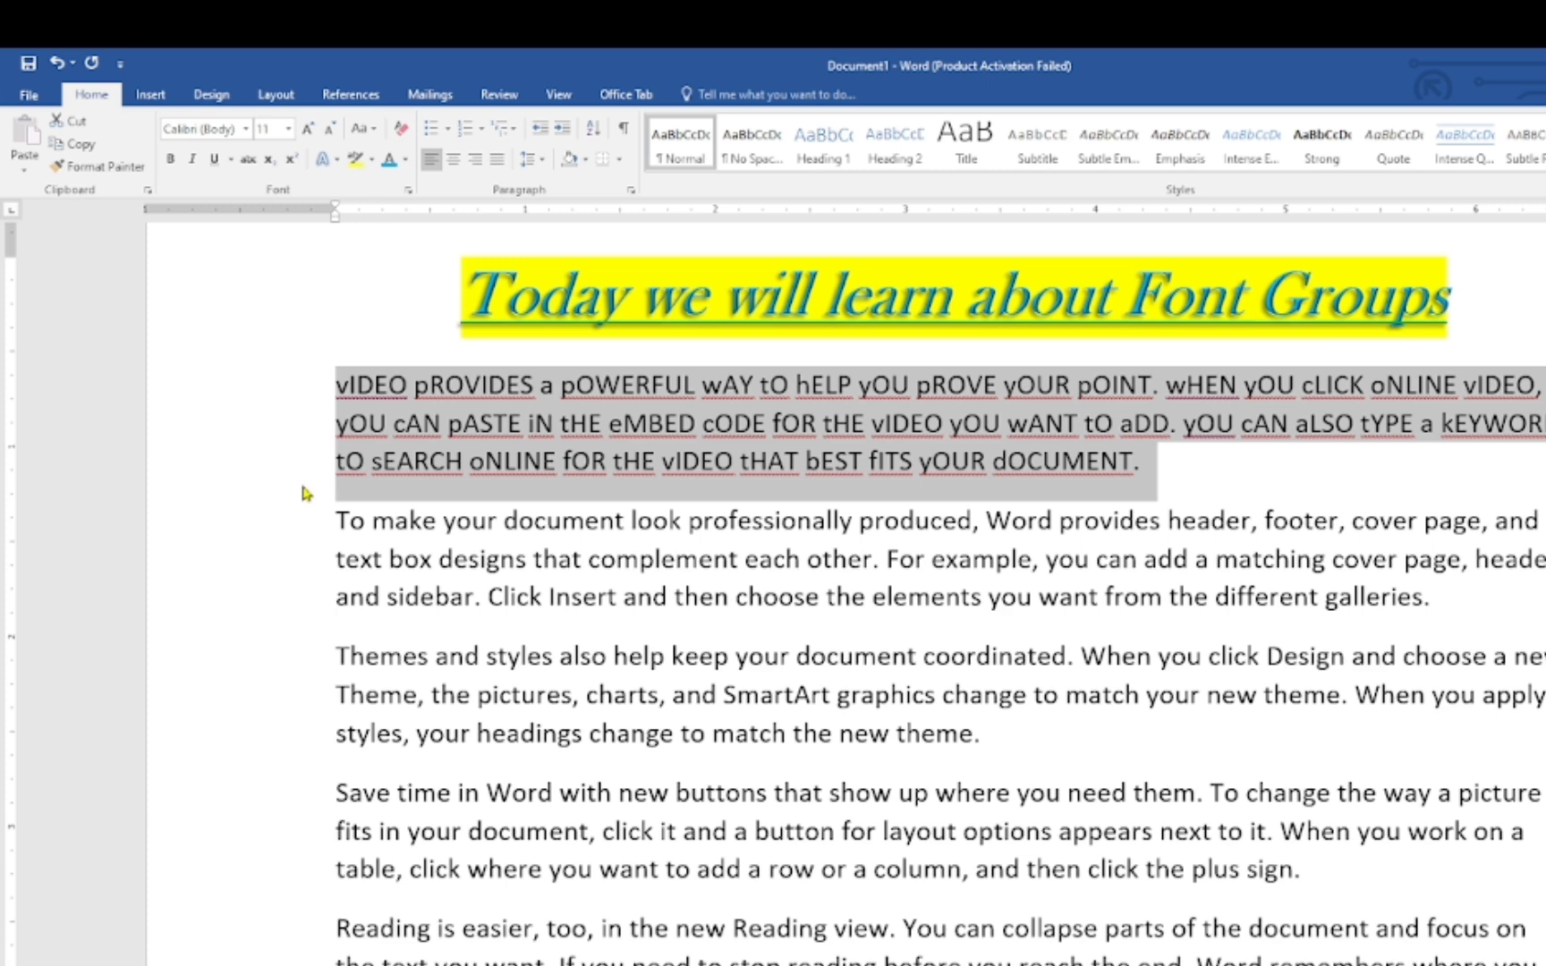
Cycle the selected first body paragraph repeatedly through the letter cases, ending on lowercase.
{"action": "key", "text": "shift+F3"}
{"action": "key", "text": "shift+F3"}
{"action": "key", "text": "shift+F3"}
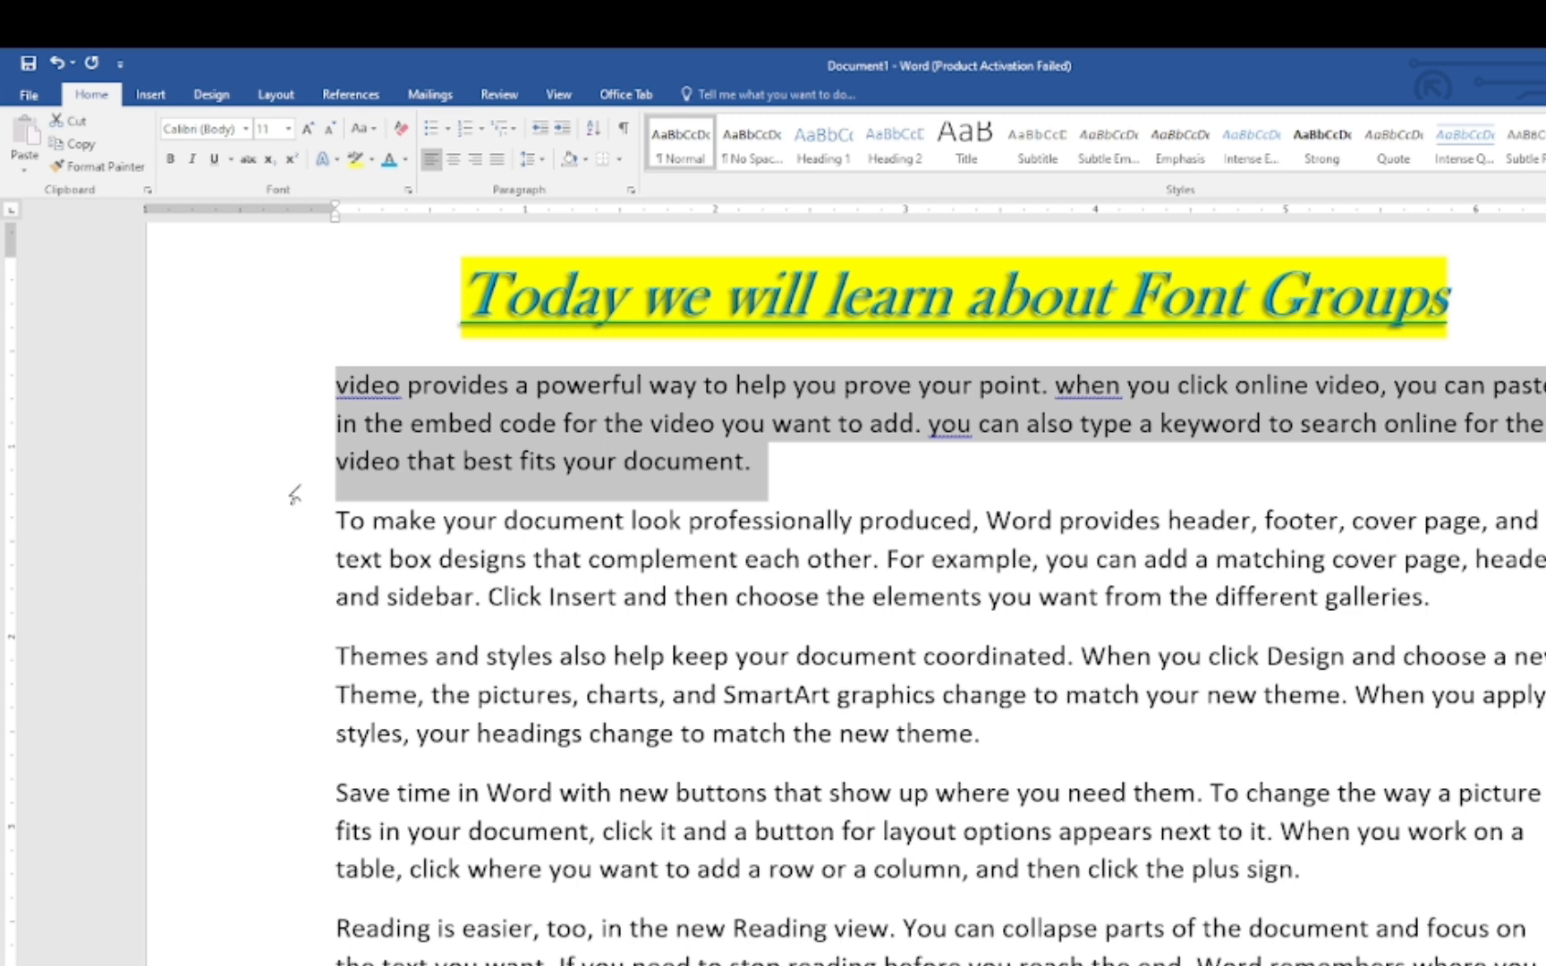
{"action": "key", "text": "shift+F3"}
{"action": "key", "text": "shift+F3"}
{"action": "key", "text": "shift+F3"}
{"action": "key", "text": "shift+F3"}
{"action": "key", "text": "shift+F3"}
{"action": "key", "text": "shift+F3"}
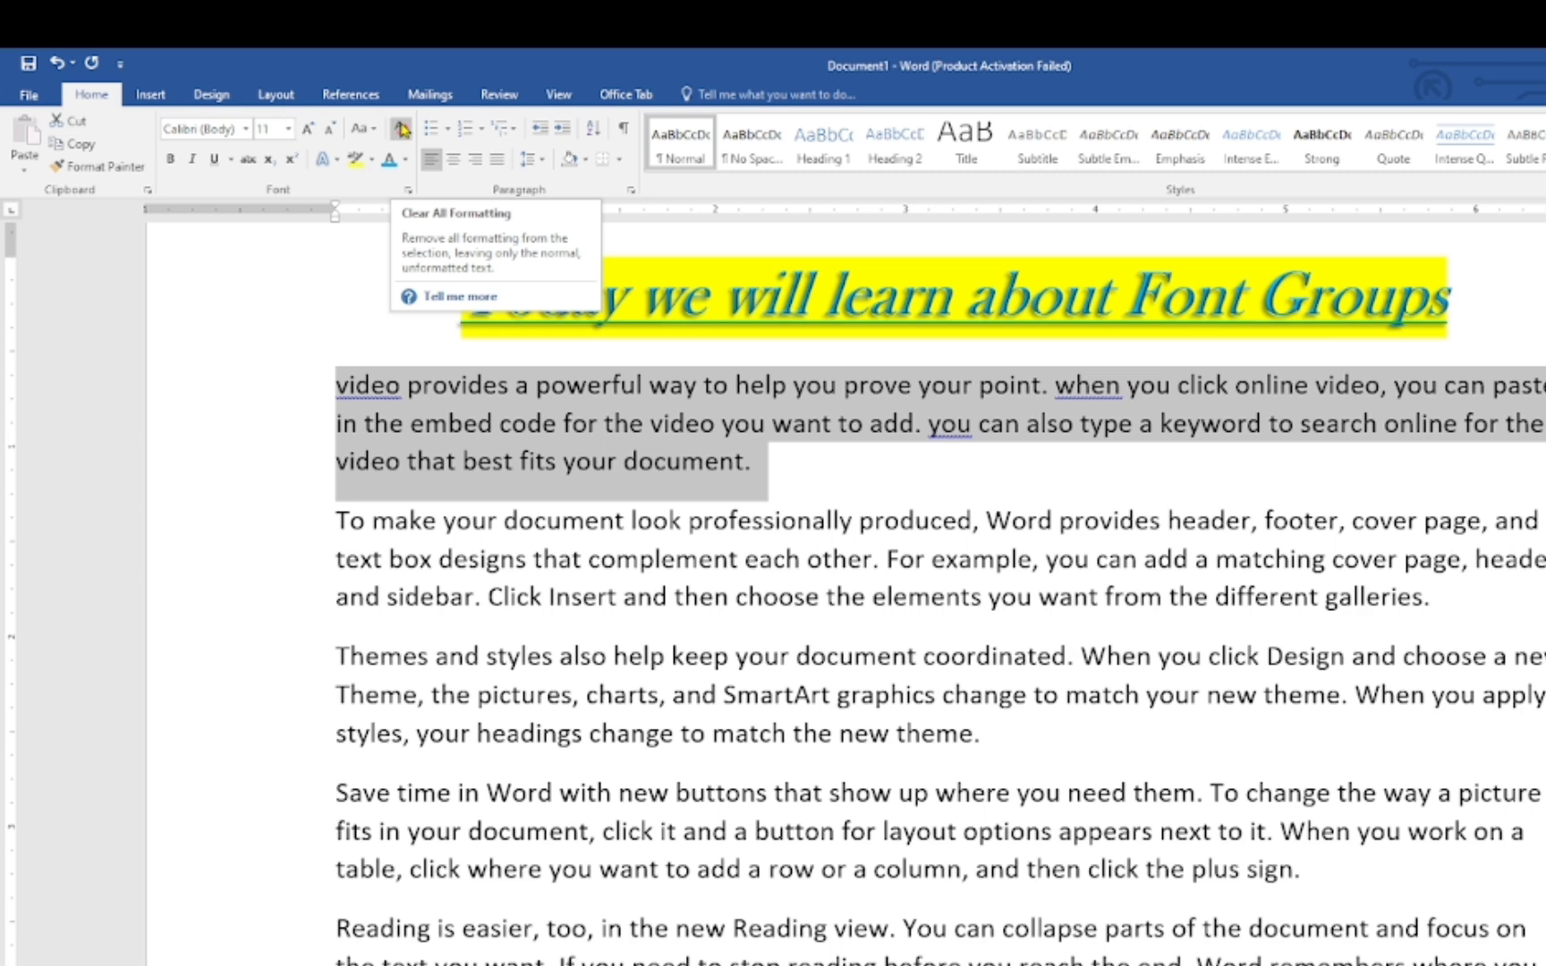
Clear all formatting from the title line "Today we will learn about Font Groups".
{"action": "left_click", "coordinate": [1022, 413]}
{"action": "left_click_drag", "start_coordinate": [1491, 304], "coordinate": [461, 300]}
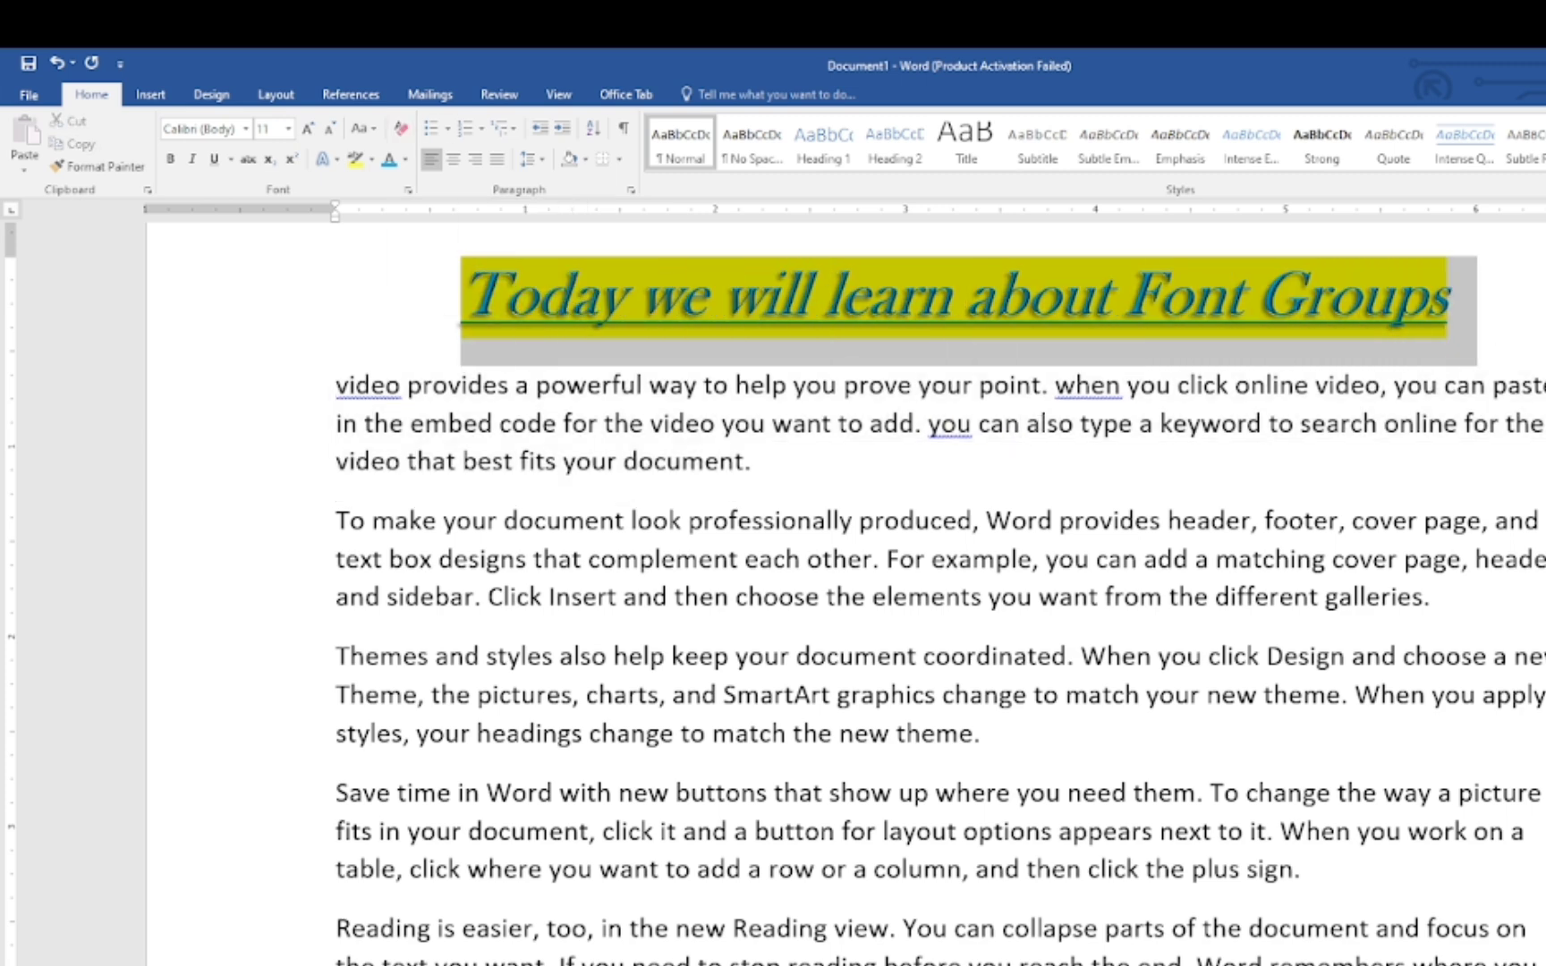
{"action": "left_click", "coordinate": [401, 128]}
{"action": "left_click", "coordinate": [654, 440]}
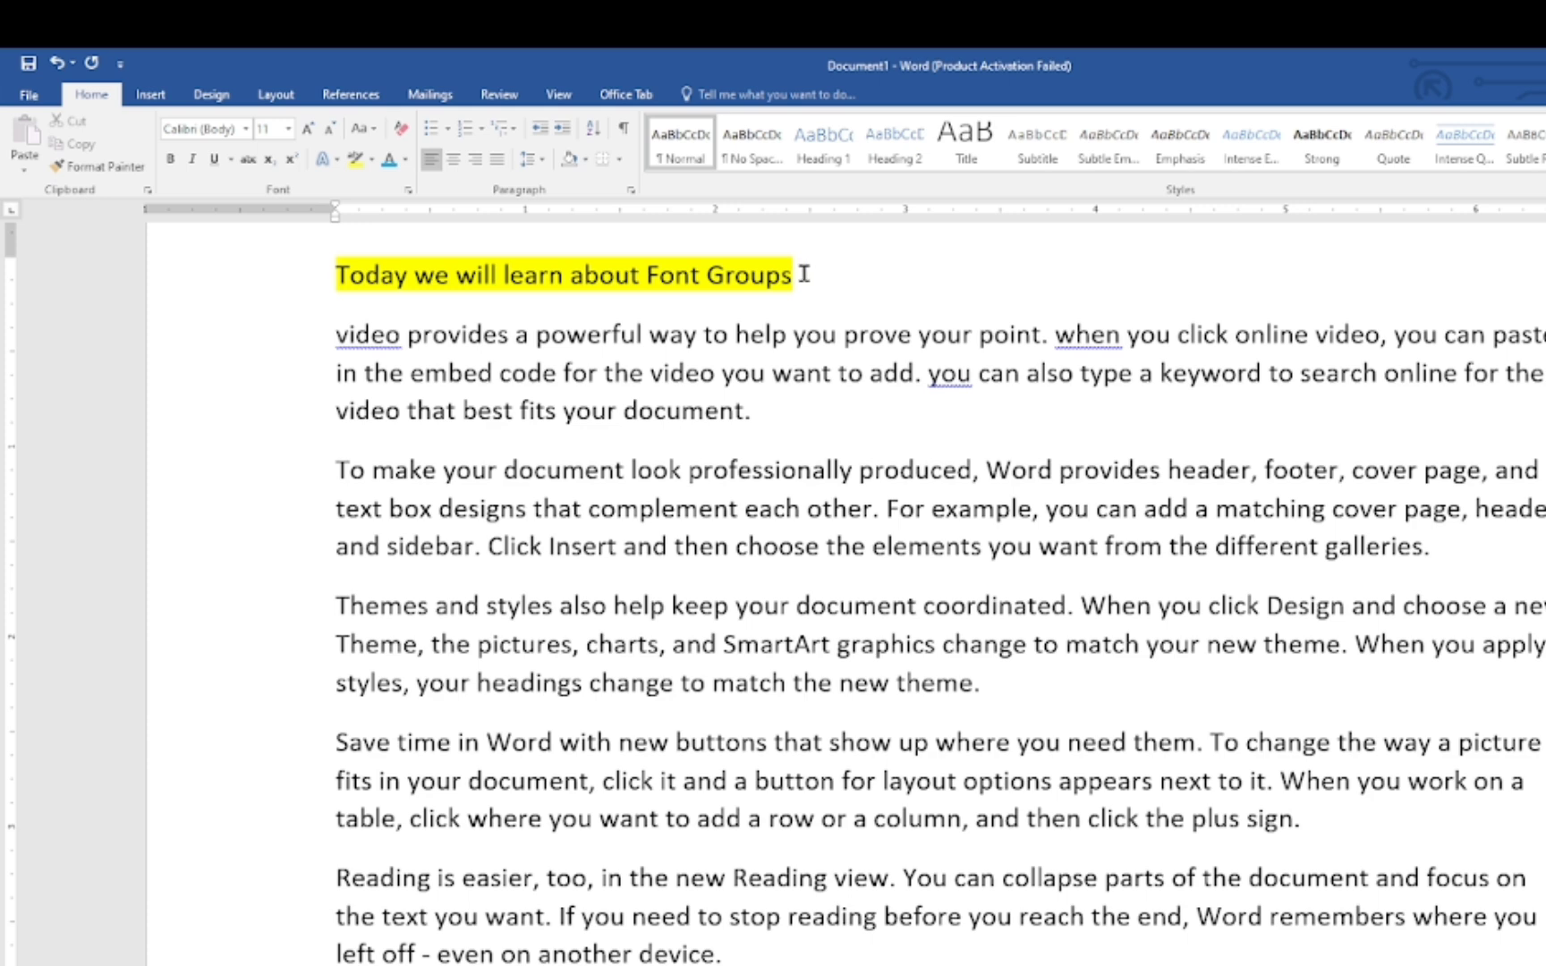
Set the font color of the word "document" ending the first body paragraph to a light blue theme shade.
{"action": "left_click", "coordinate": [406, 159]}
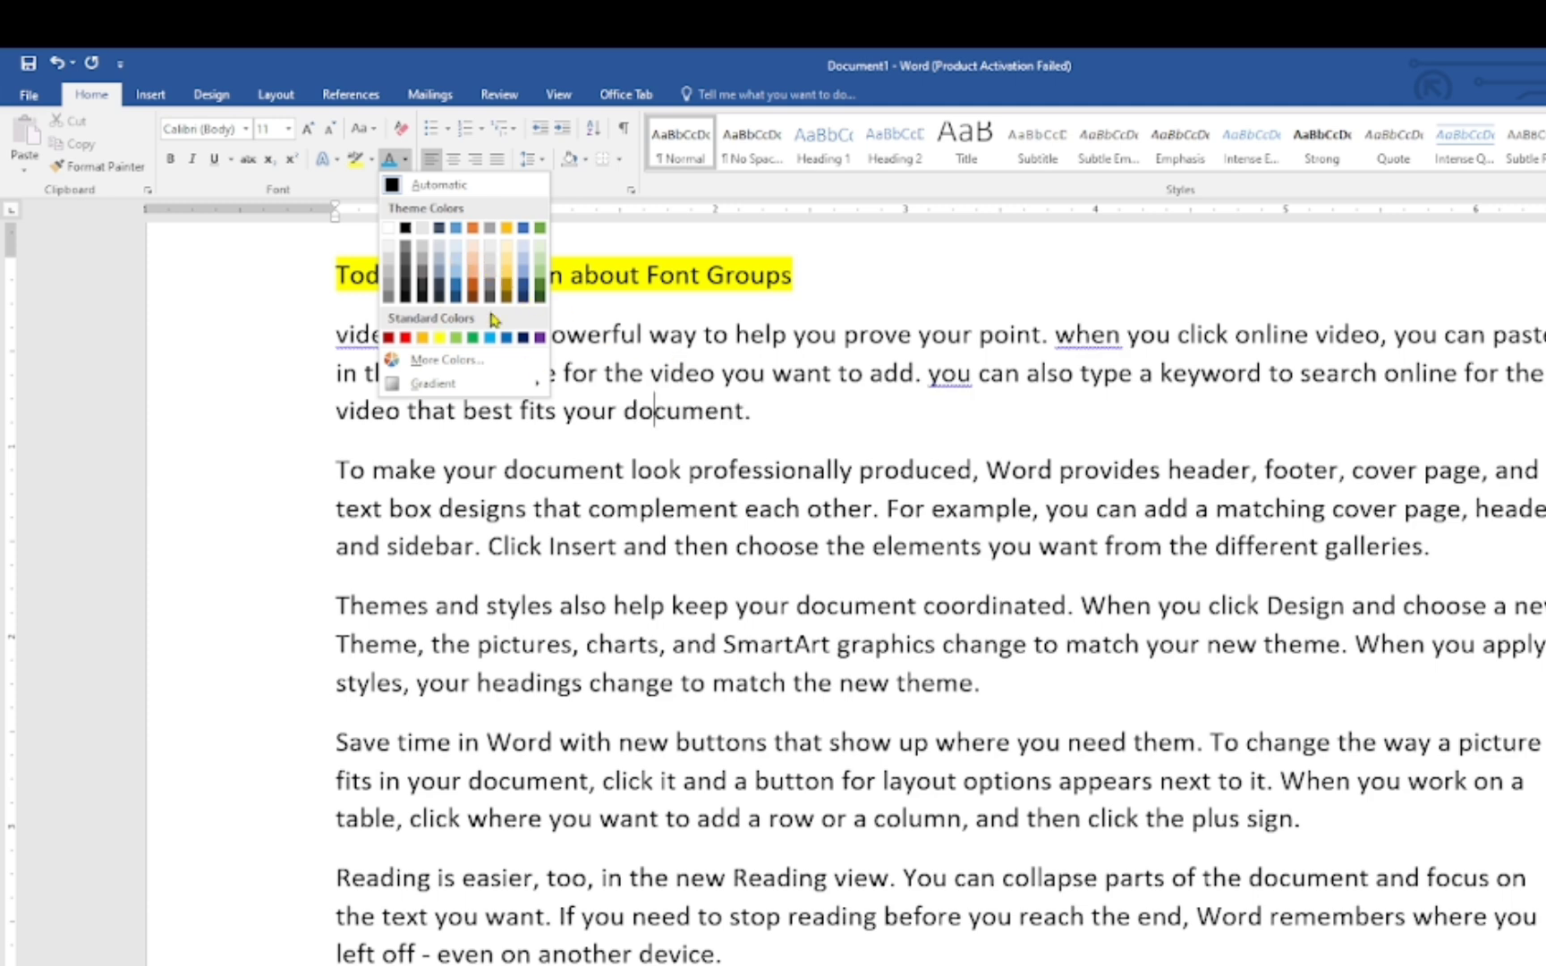
{"action": "left_click", "coordinate": [522, 279]}
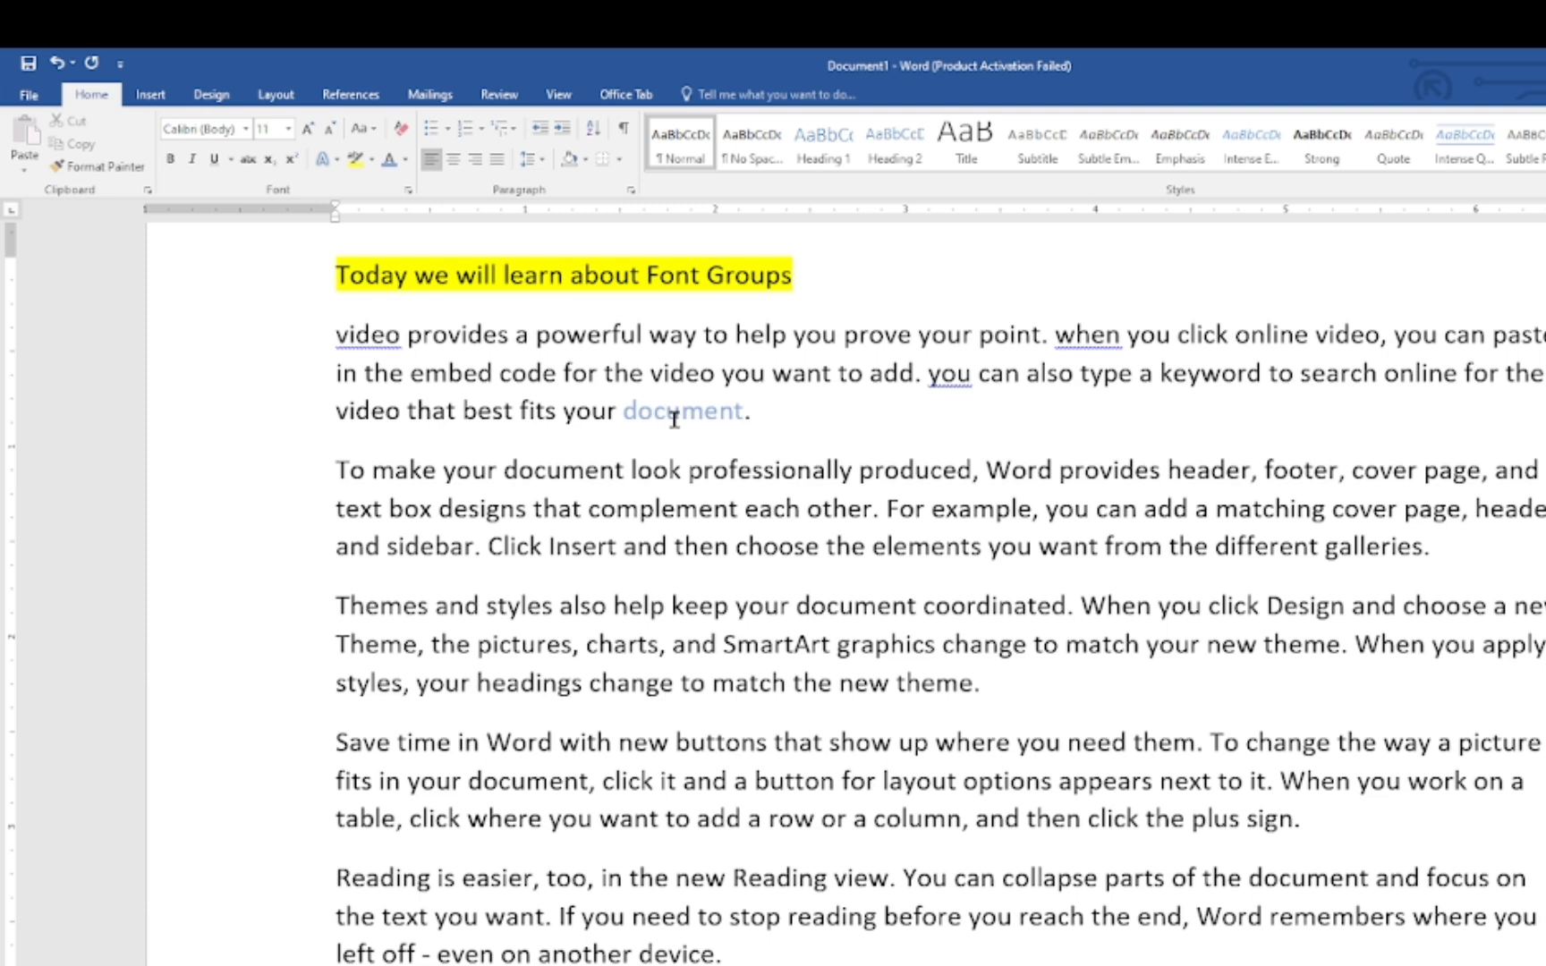
{"action": "left_click_drag", "start_coordinate": [335, 275], "coordinate": [813, 915]}
{"action": "left_click", "coordinate": [813, 913]}
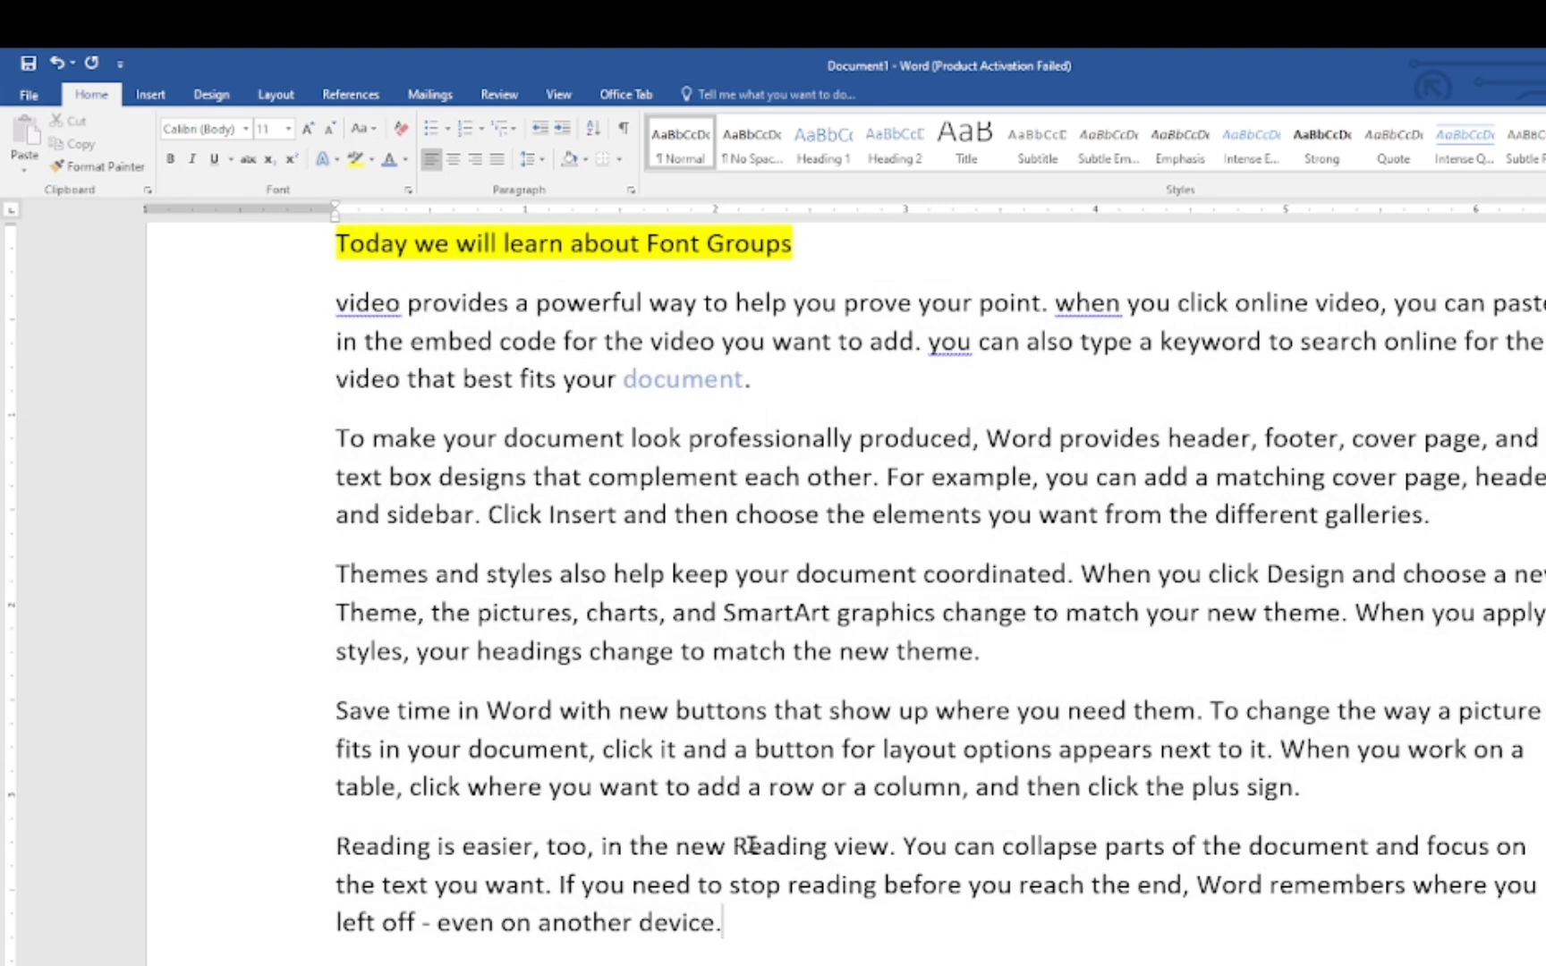
{"action": "scroll", "coordinate": [753, 832], "scroll_direction": "down", "scroll_amount": 1}
{"action": "scroll", "coordinate": [753, 832], "scroll_direction": "up", "scroll_amount": 2}
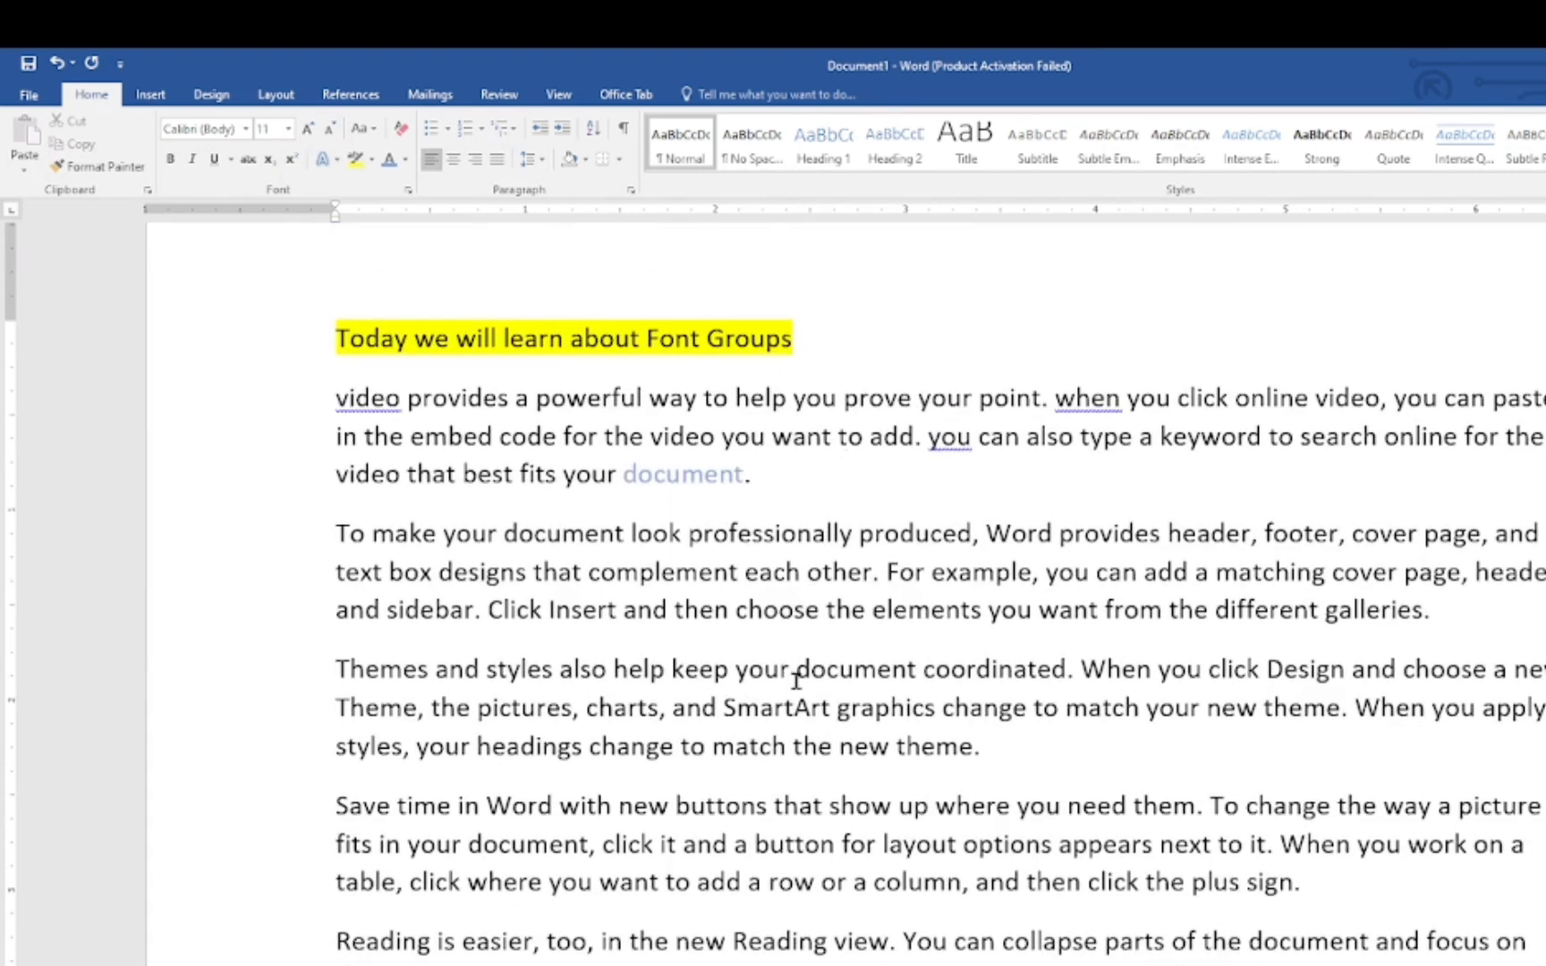